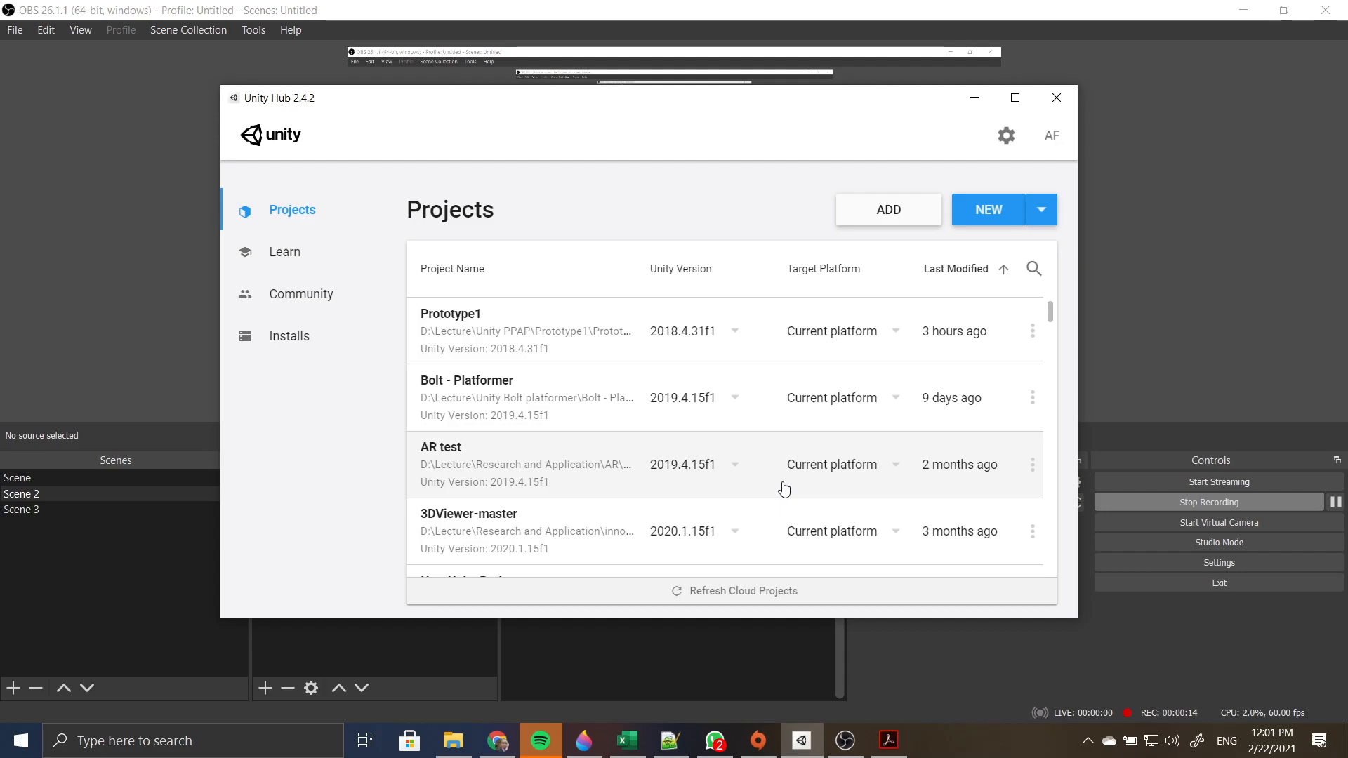
- Check the installed Unity versions and the editor versions offered for a new project
{"action": "left_click", "coordinate": [306, 342]}
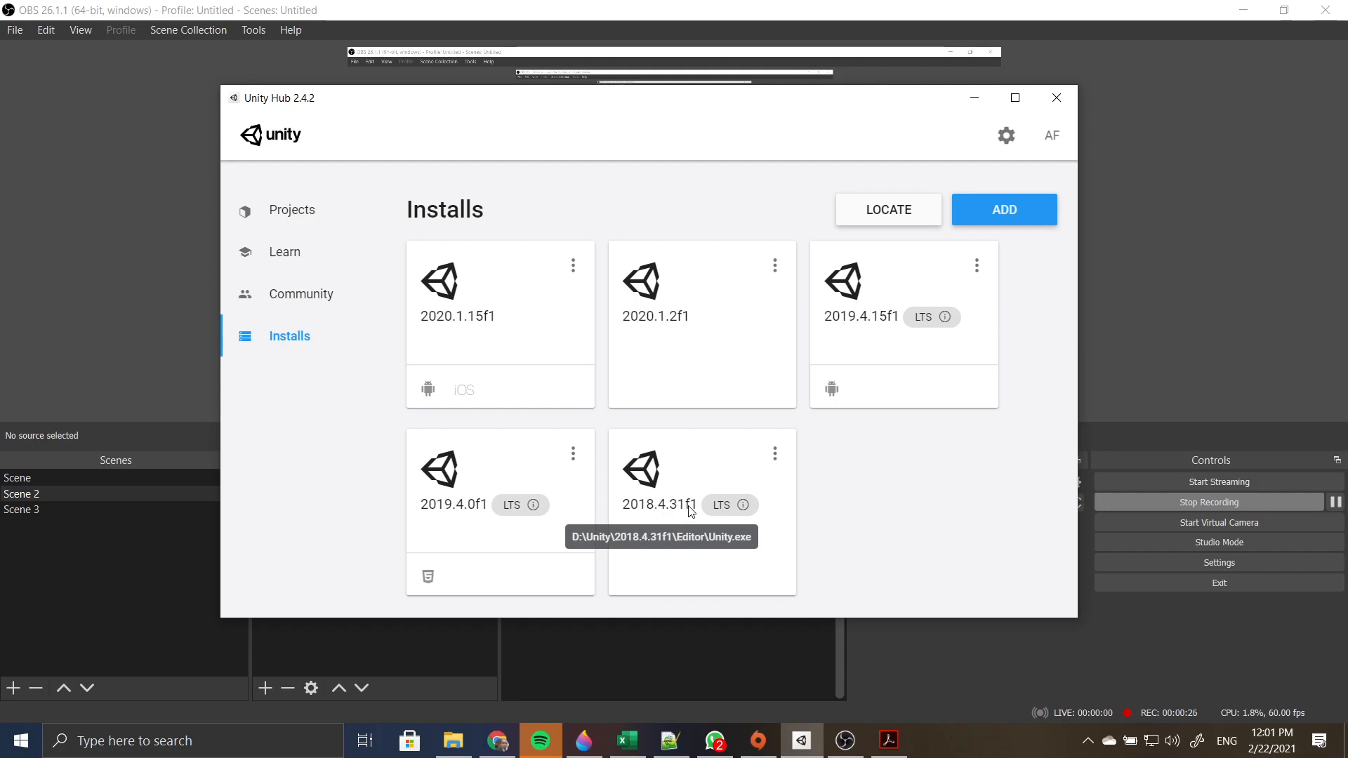
{"action": "left_click", "coordinate": [340, 222]}
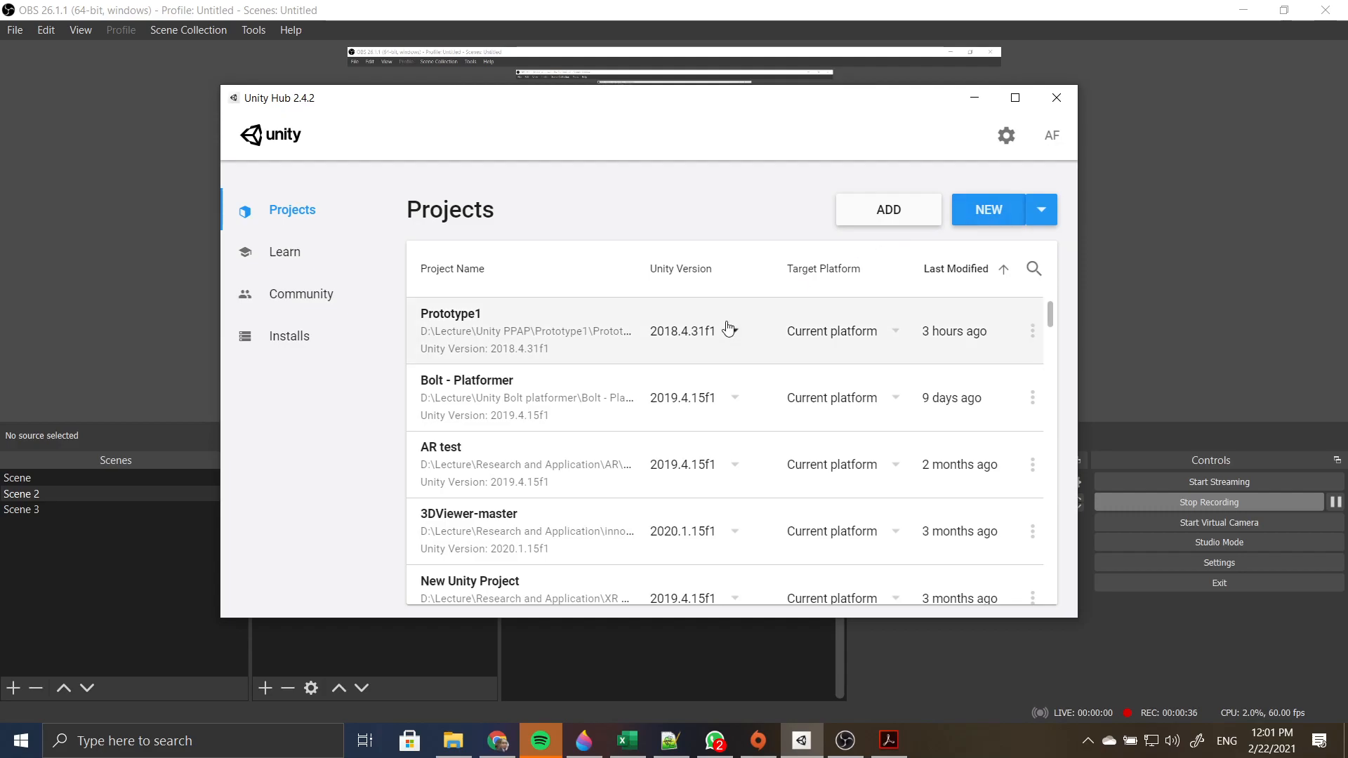
{"action": "left_click", "coordinate": [1050, 219]}
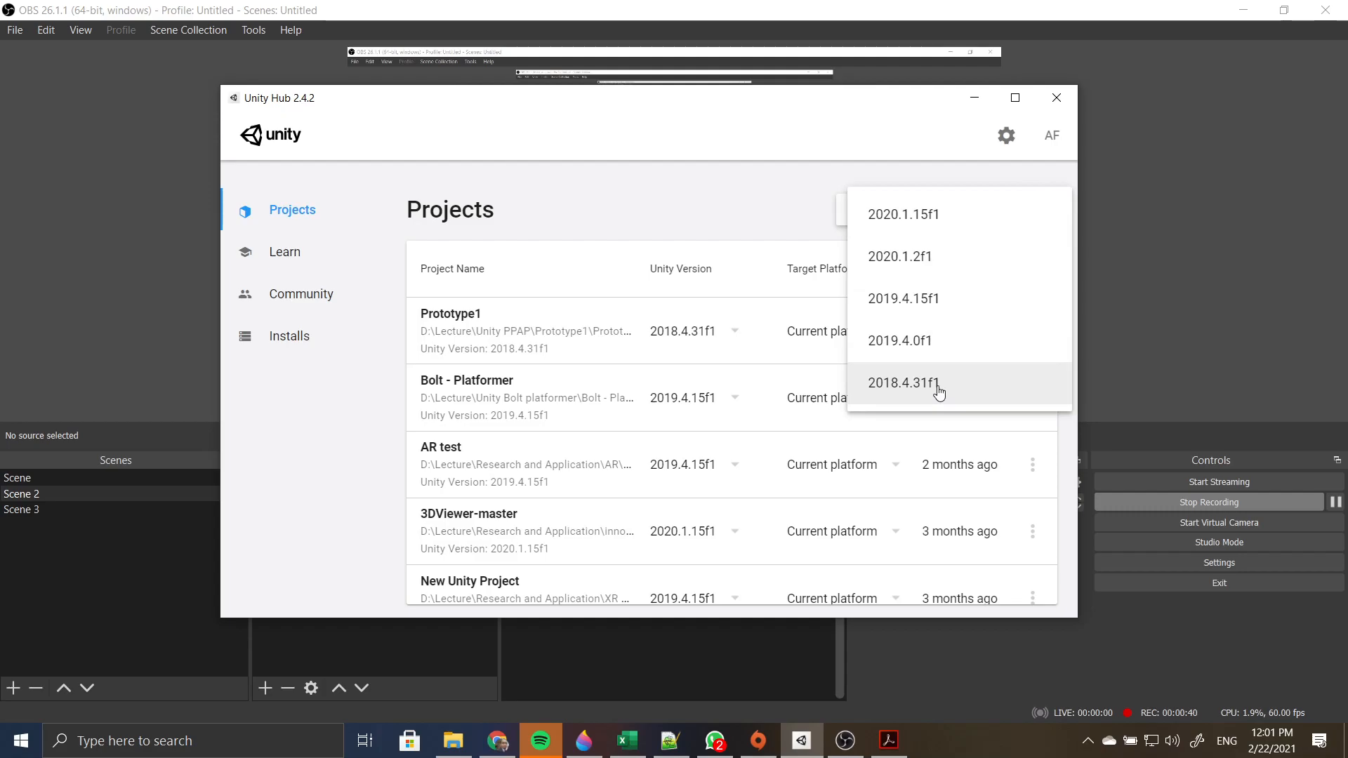
{"action": "left_click", "coordinate": [906, 298]}
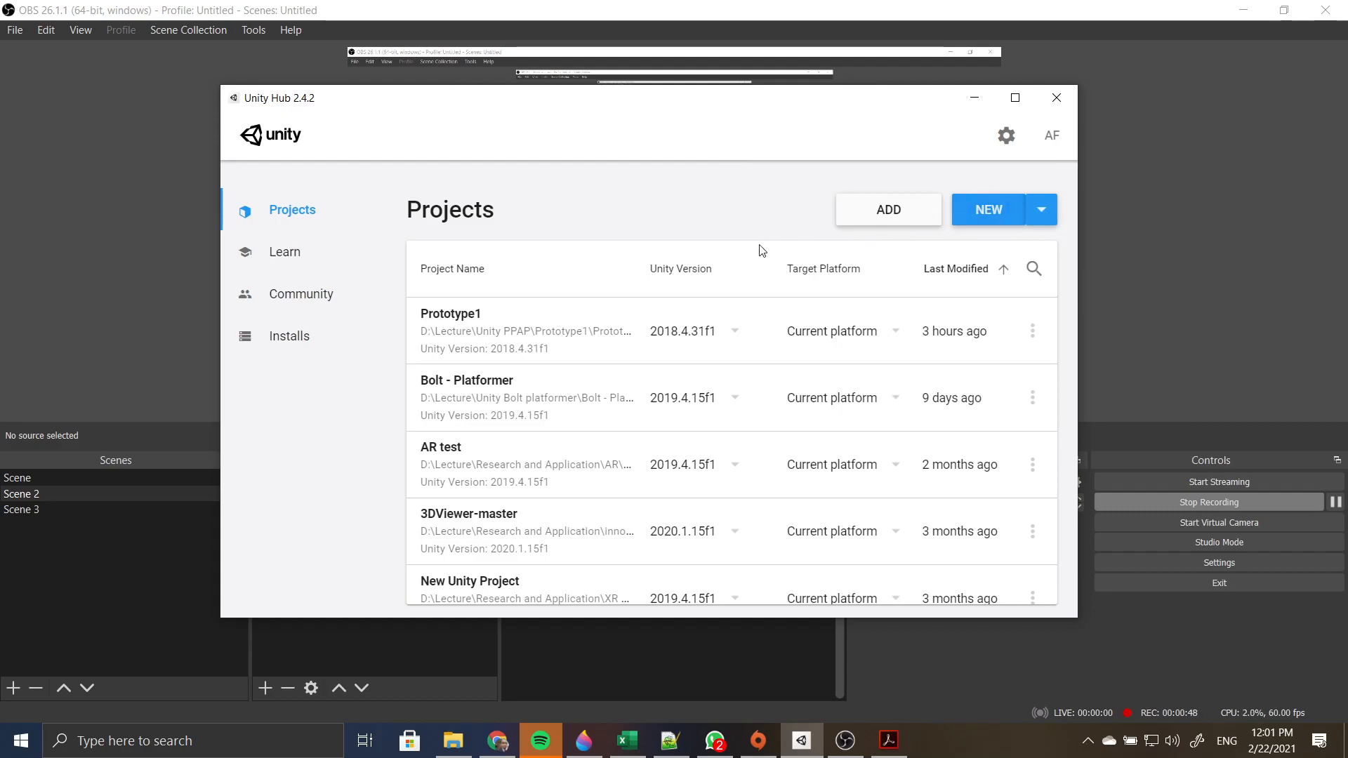
{"action": "left_click", "coordinate": [337, 335]}
{"action": "left_click", "coordinate": [293, 215]}
- Start a new 3D project with Unity 2018.4.31f1 and name it Prototype 1
{"action": "left_click", "coordinate": [1042, 210]}
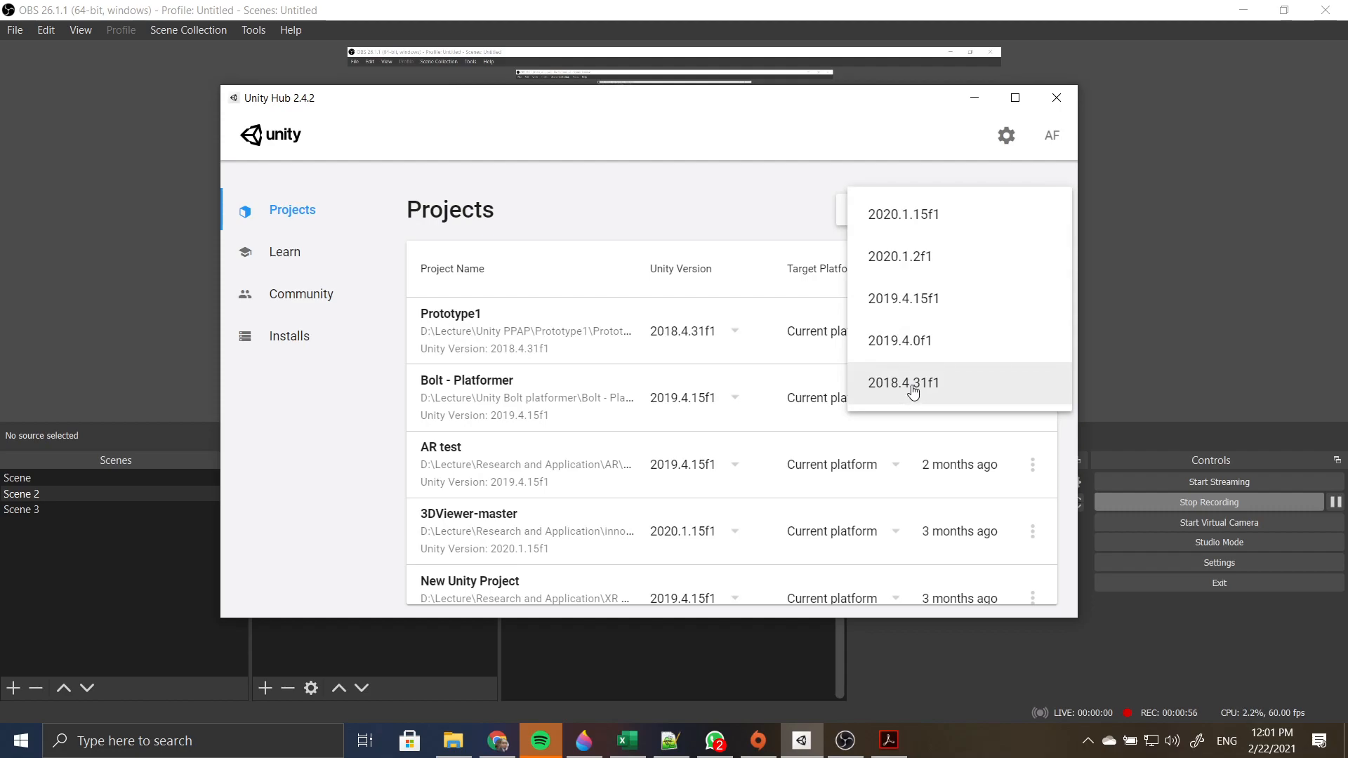
{"action": "left_click", "coordinate": [911, 385]}
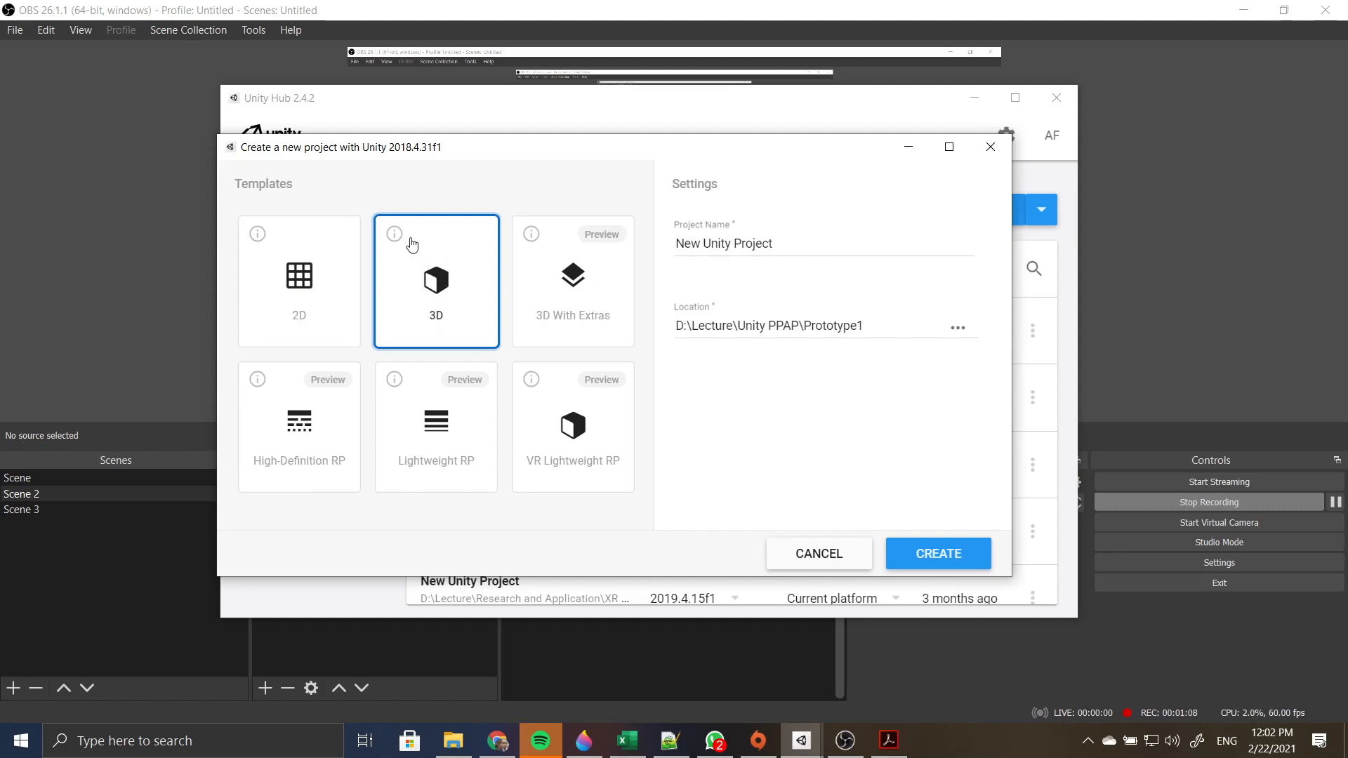
{"action": "left_click", "coordinate": [958, 328]}
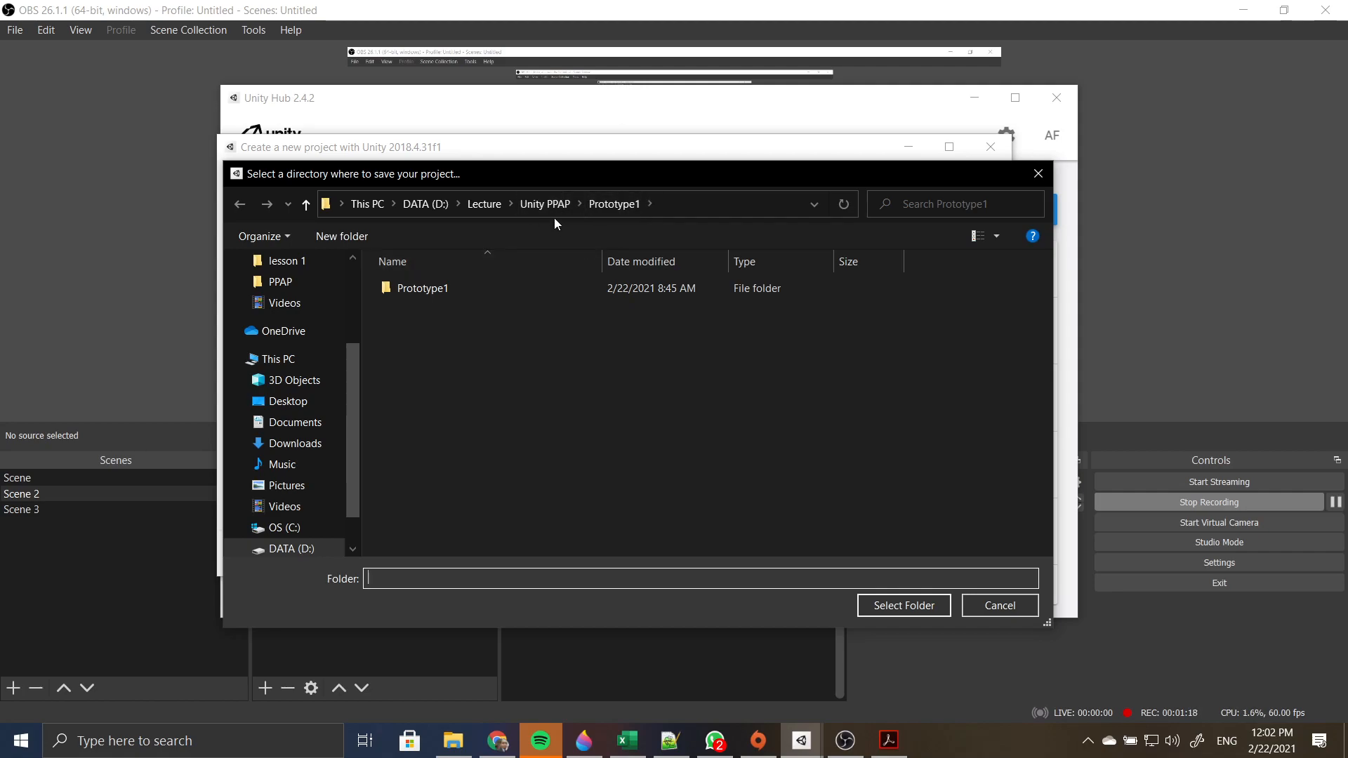
{"action": "left_click", "coordinate": [1004, 608]}
{"action": "left_click_drag", "start_coordinate": [782, 244], "coordinate": [630, 258]}
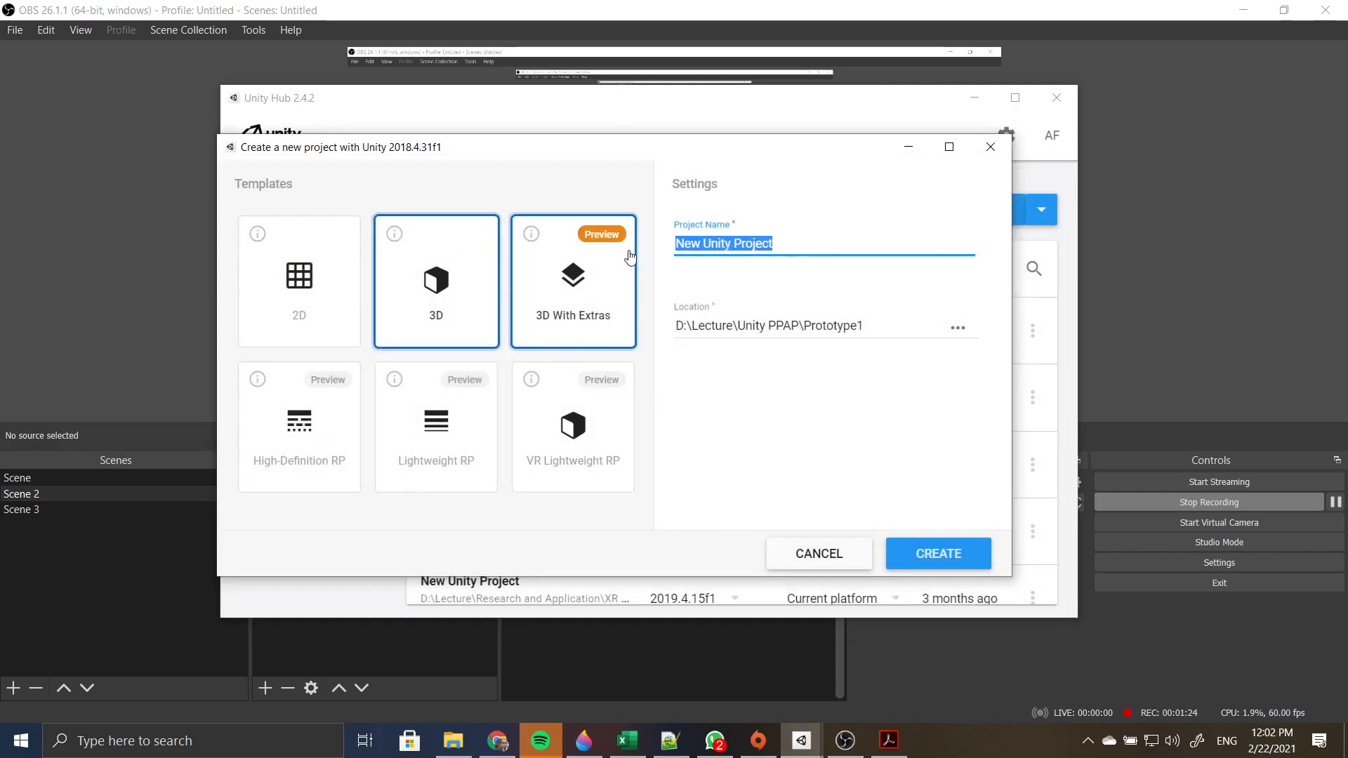
{"action": "type", "text": "Prototyp"}
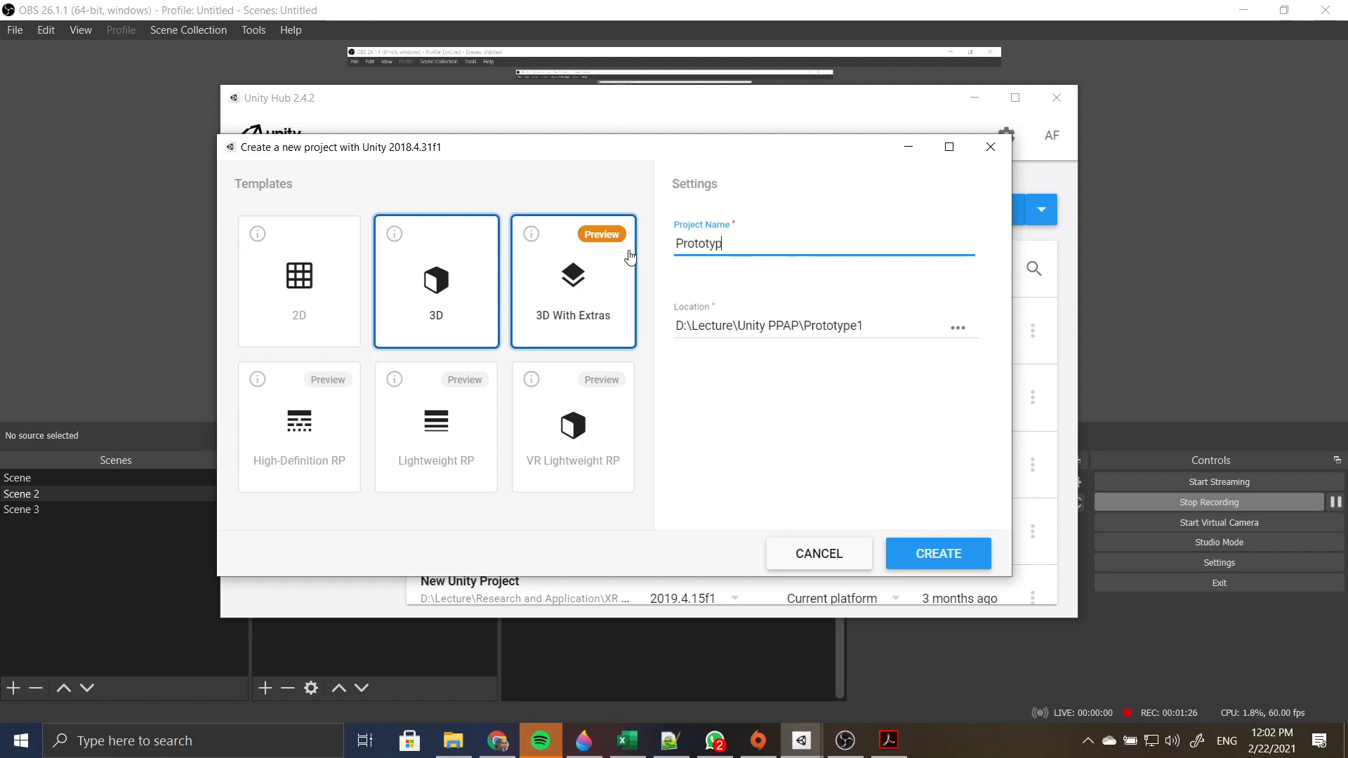
{"action": "type", "text": "e 1"}
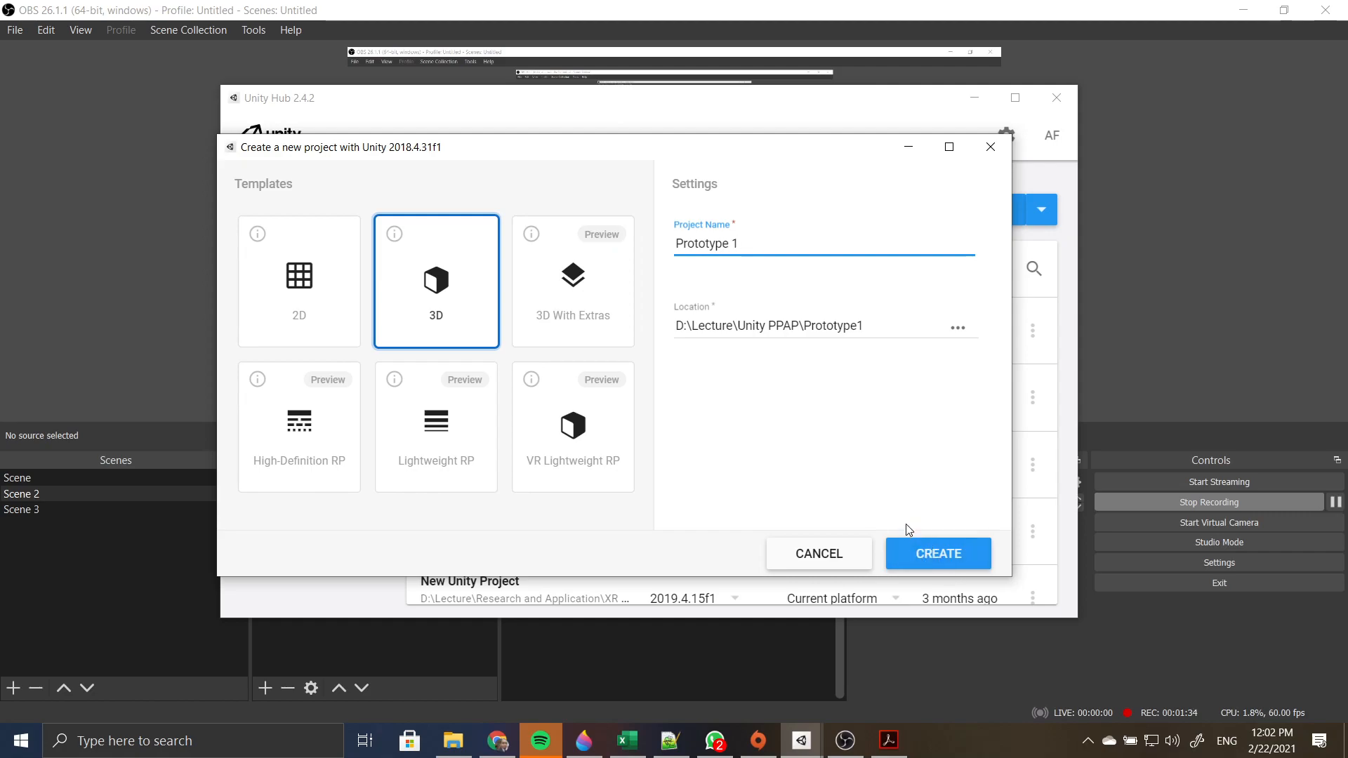
- Make a folder named Kuliah PPAP inside Unity PPAP, and create the project in that location
{"action": "left_click", "coordinate": [959, 330]}
{"action": "left_click", "coordinate": [554, 213]}
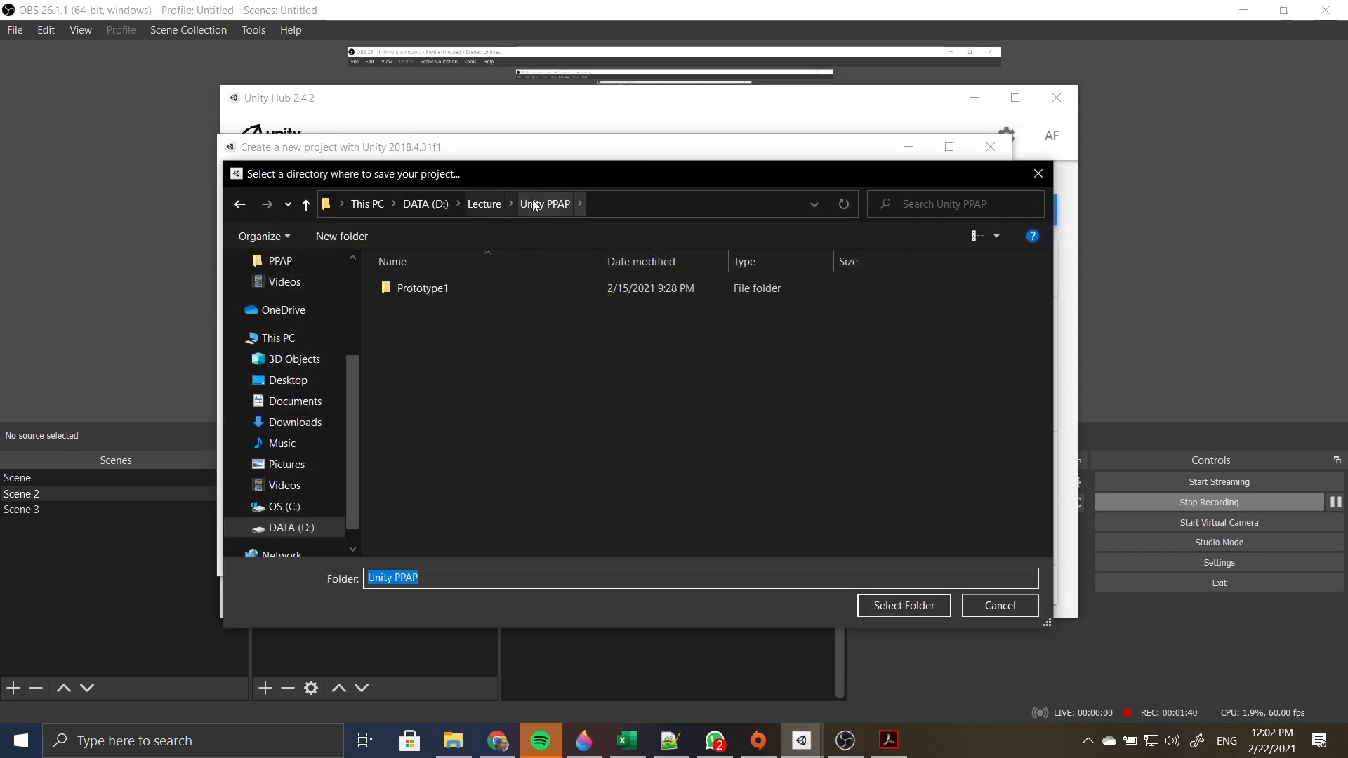
{"action": "left_click", "coordinate": [500, 354]}
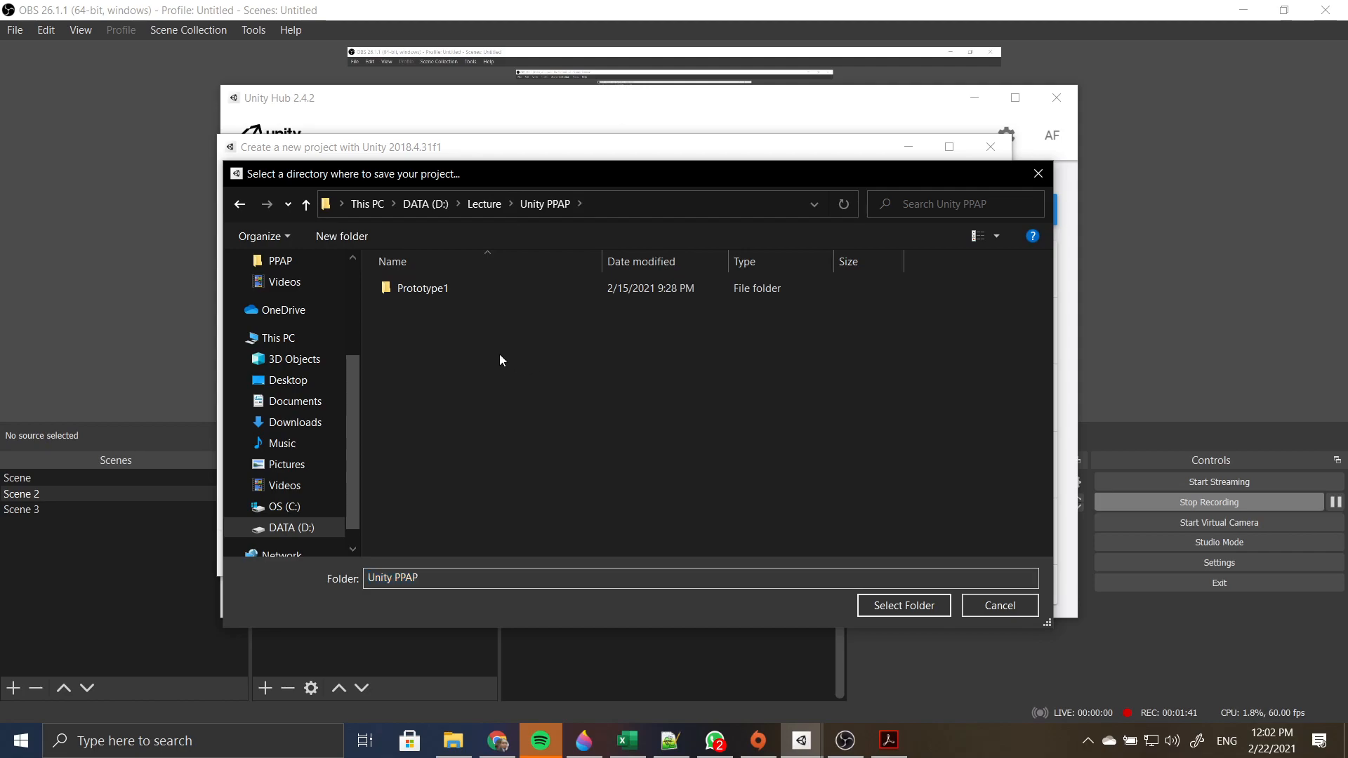
{"action": "left_click", "coordinate": [365, 242]}
{"action": "type", "text": "Kuliah PPAP"}
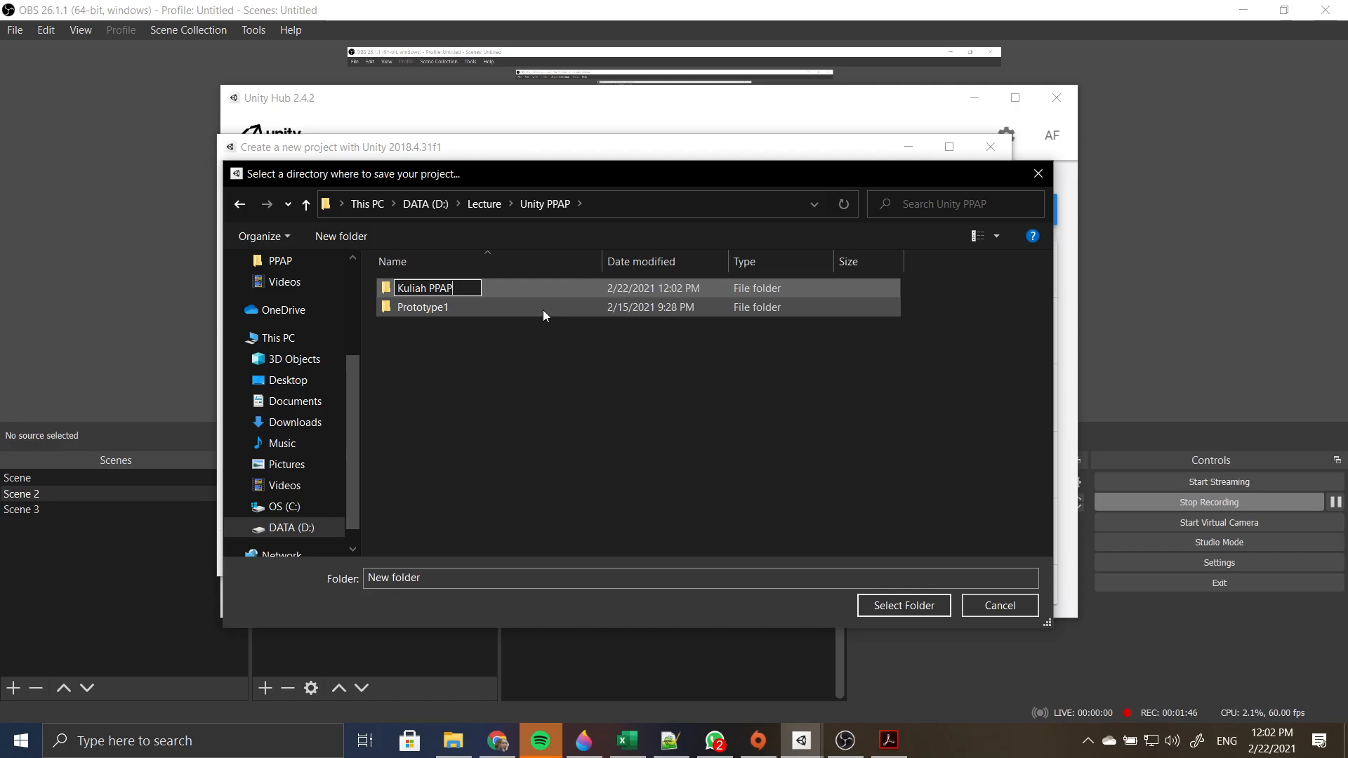
{"action": "key", "text": "Return"}
{"action": "double_click", "coordinate": [442, 288]}
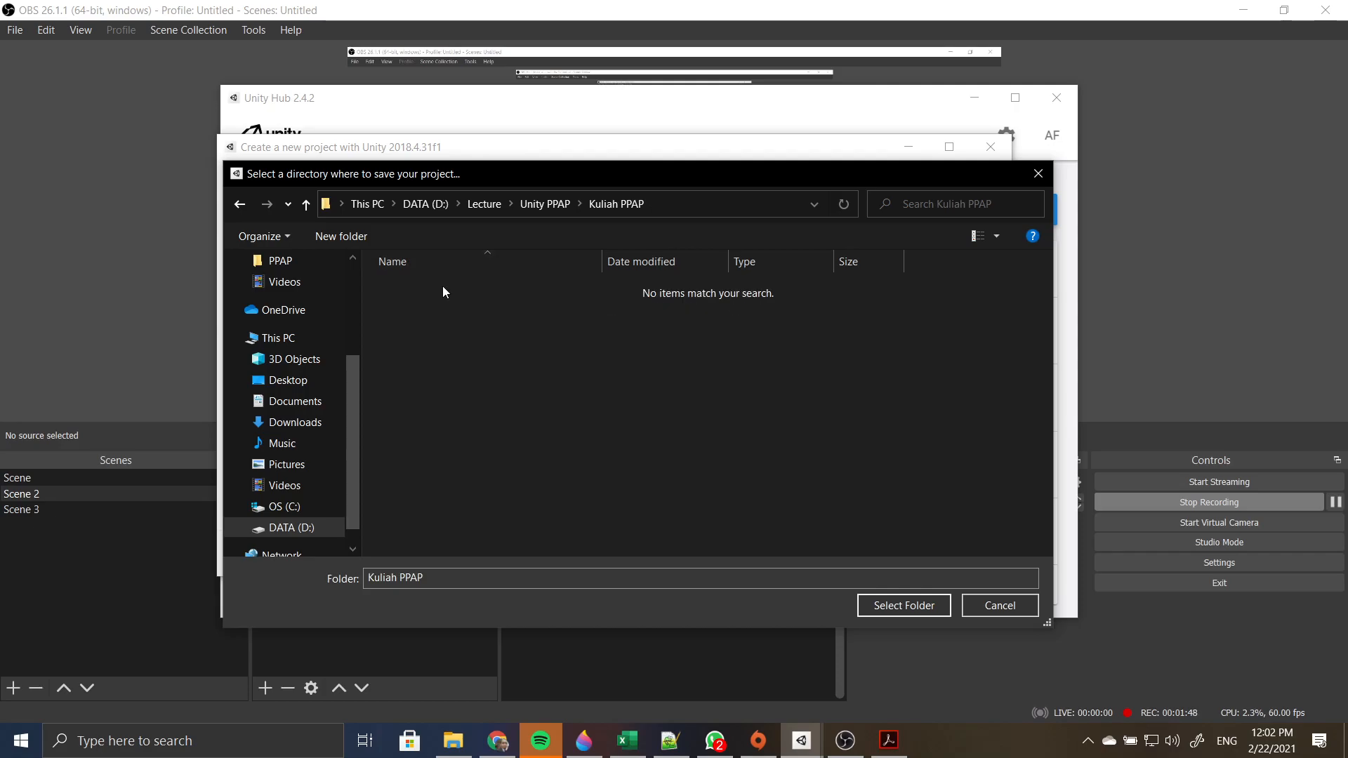
{"action": "left_click", "coordinate": [886, 607]}
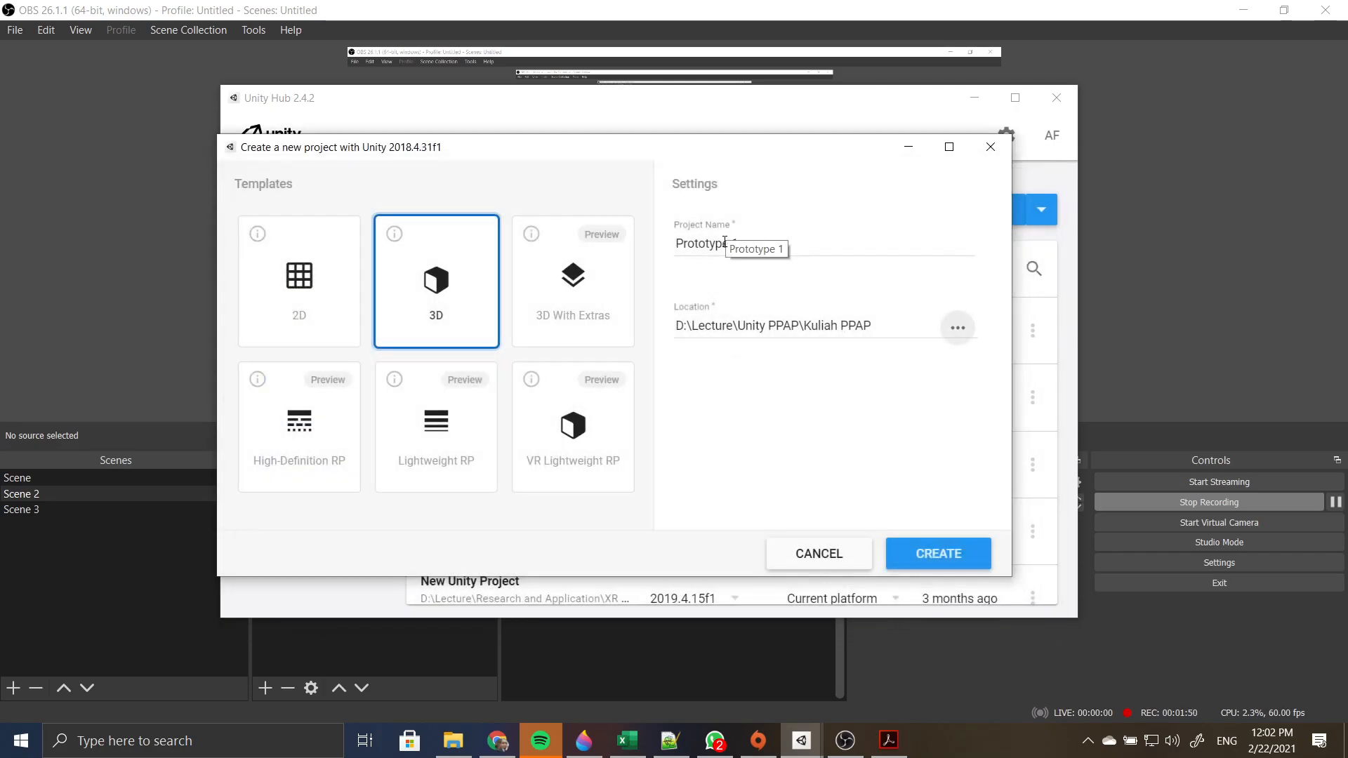
{"action": "left_click", "coordinate": [972, 559]}
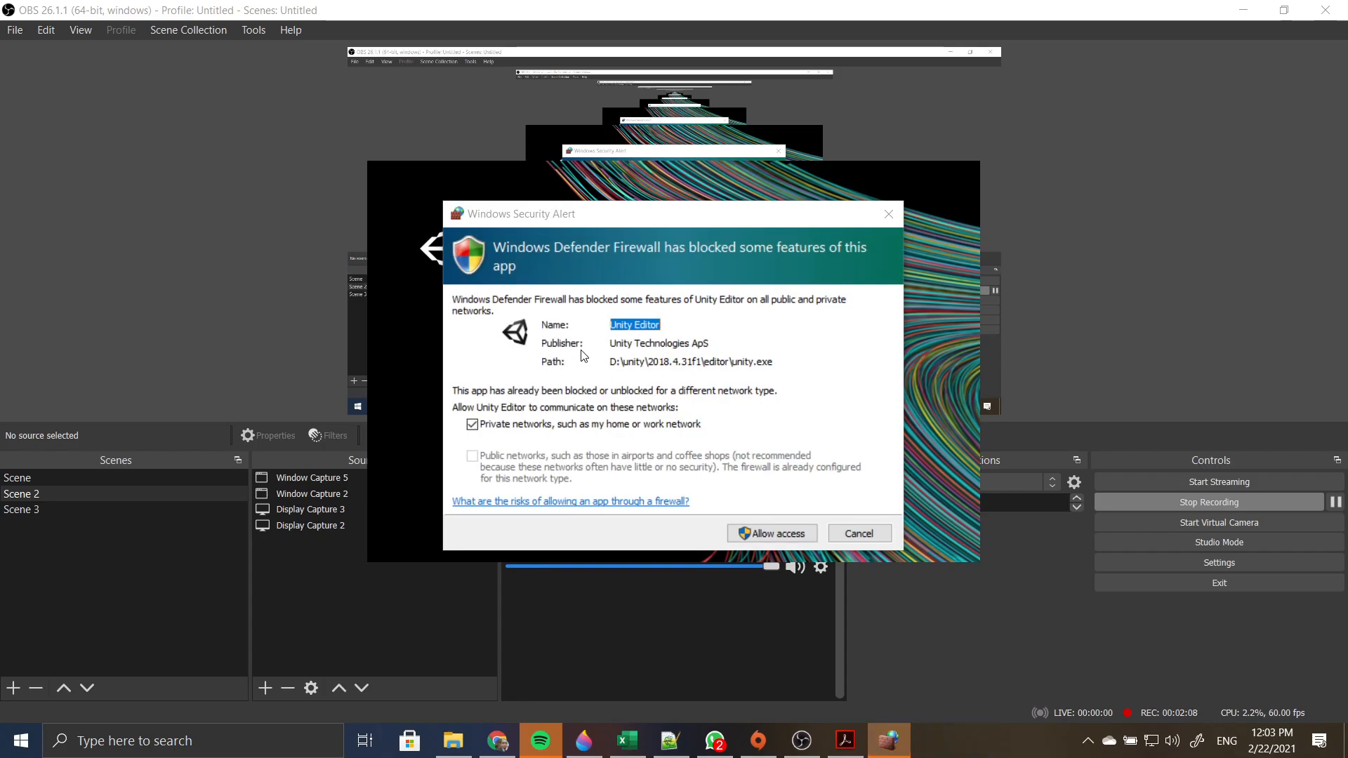
- Allow the Unity Editor through the Windows firewall and skip the new editor version
{"action": "left_click", "coordinate": [729, 532]}
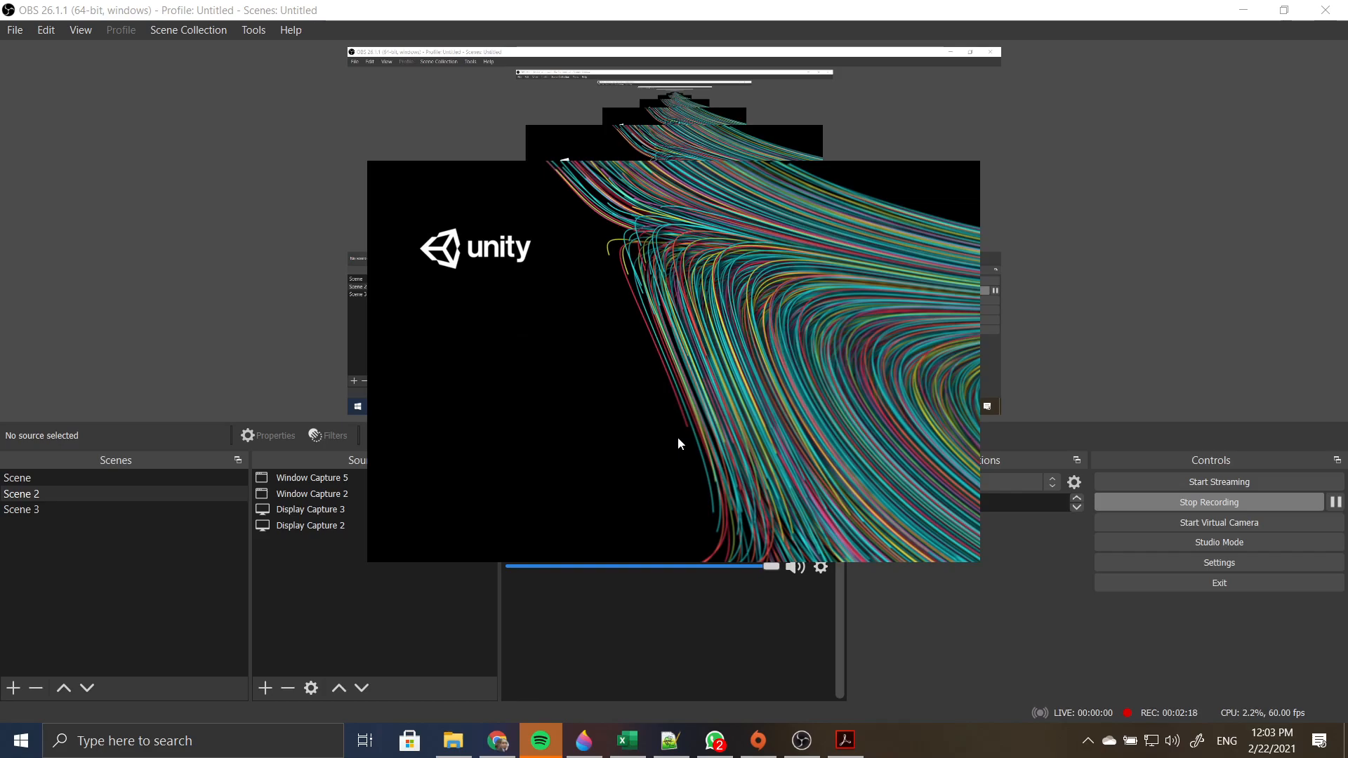
{"action": "mouse_move", "coordinate": [801, 739]}
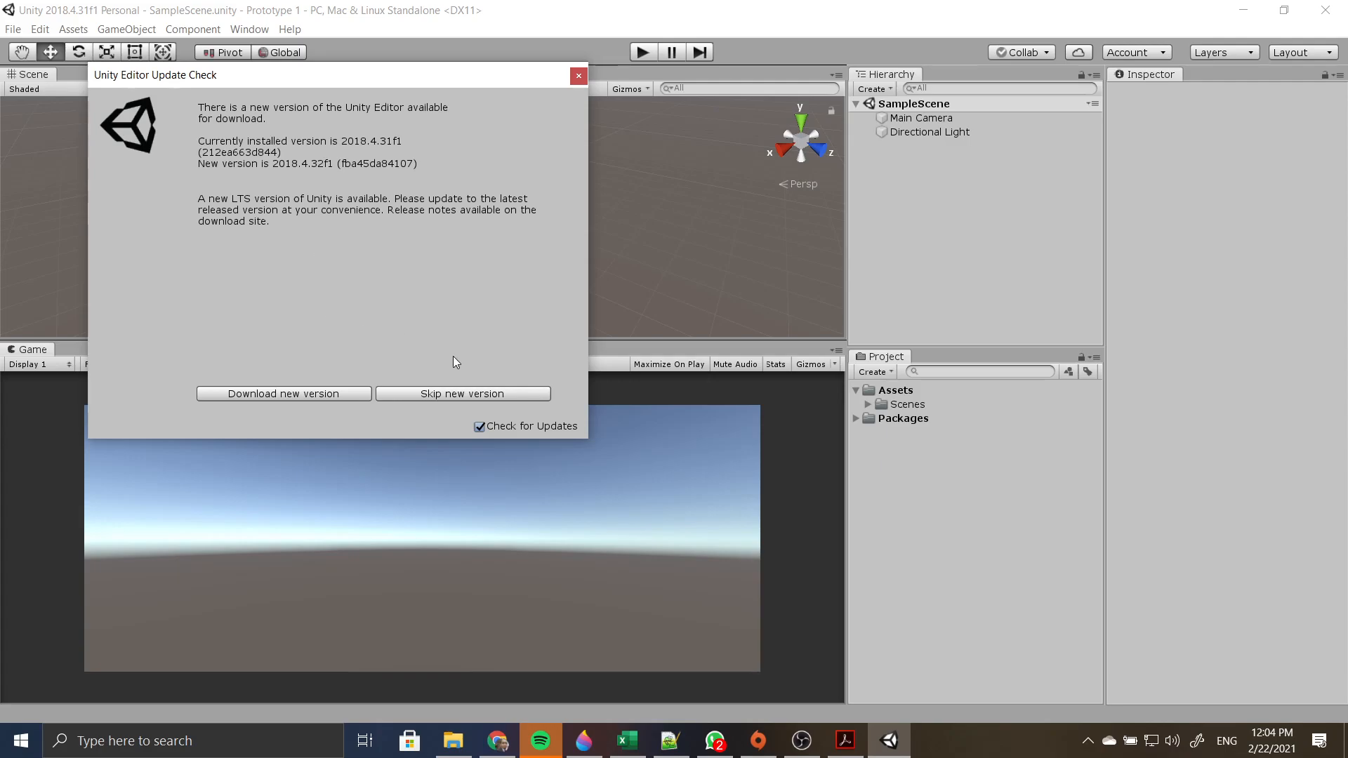
{"action": "left_click", "coordinate": [446, 394]}
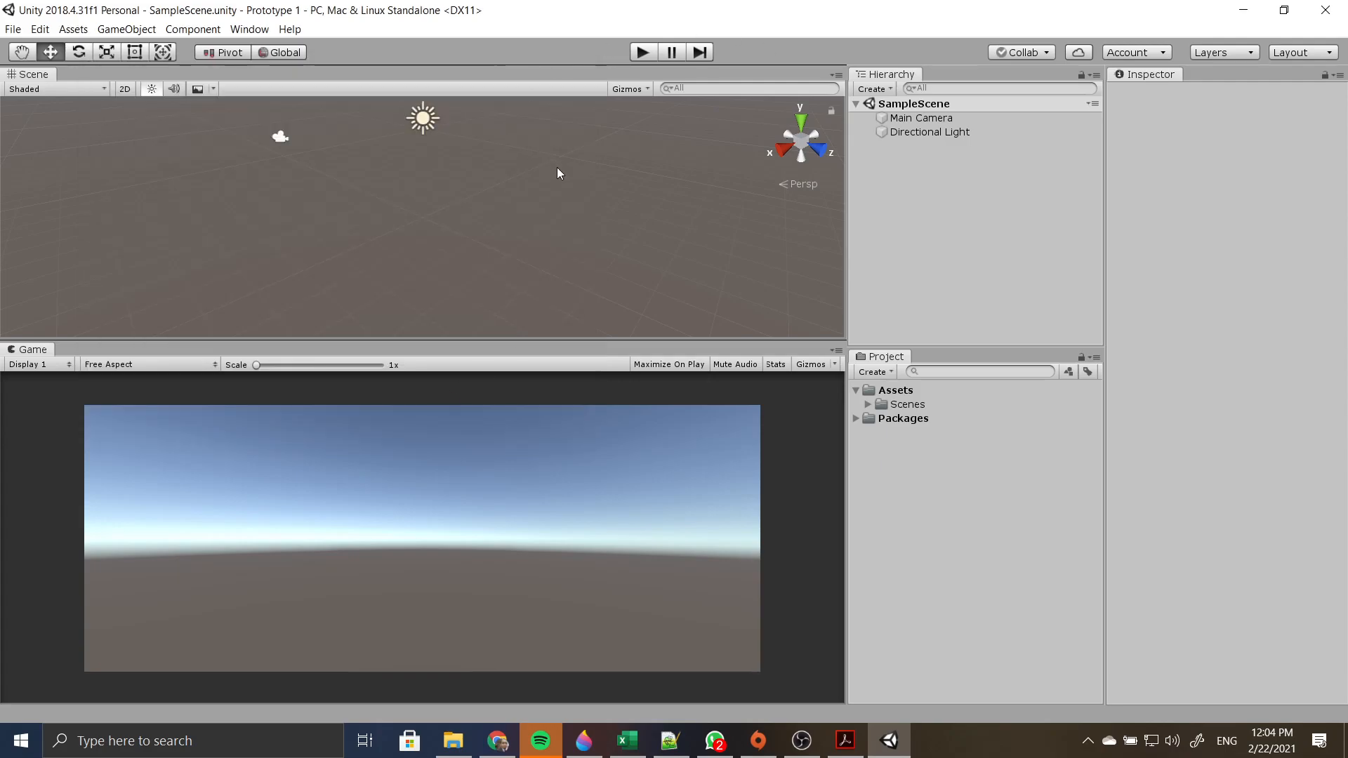
- Switch the editor to the Default layout and maximize its window
{"action": "left_click", "coordinate": [290, 29]}
{"action": "mouse_move", "coordinate": [249, 29]}
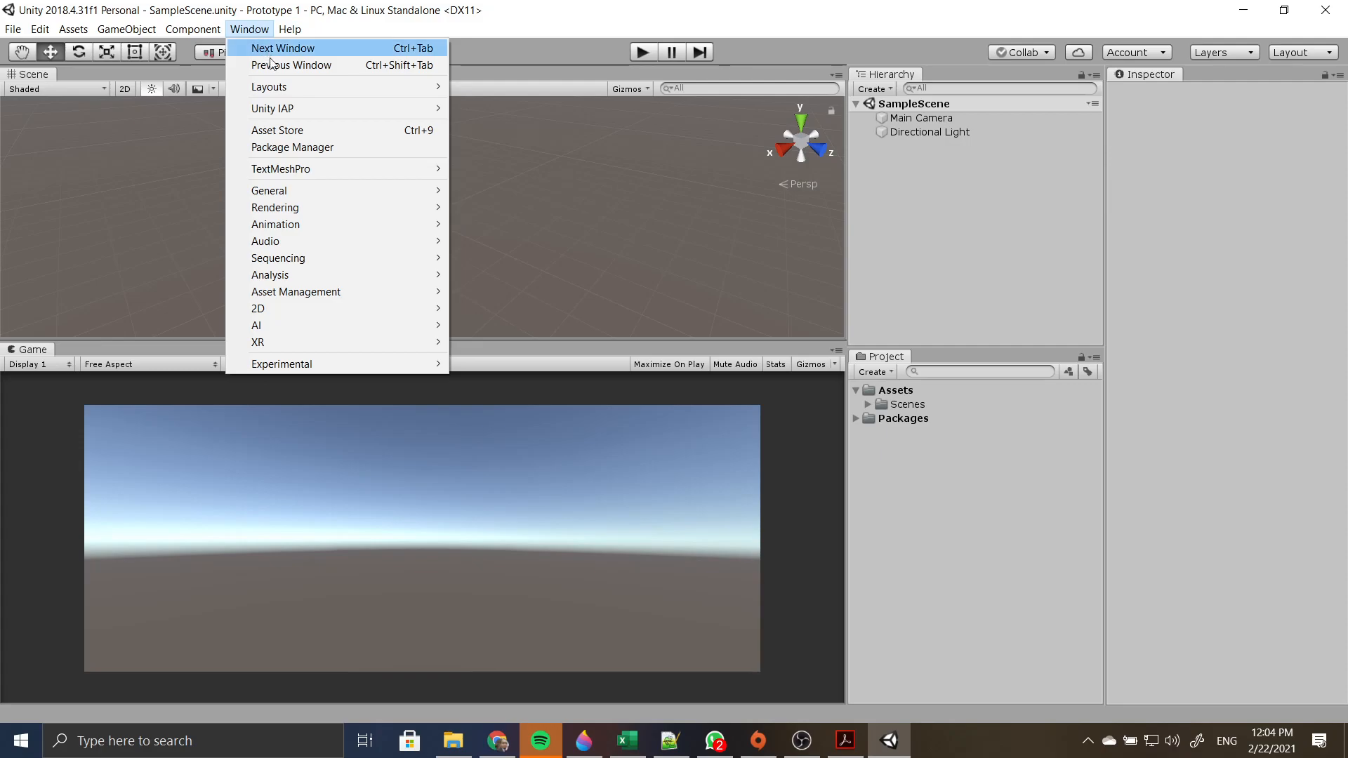
{"action": "mouse_move", "coordinate": [291, 87]}
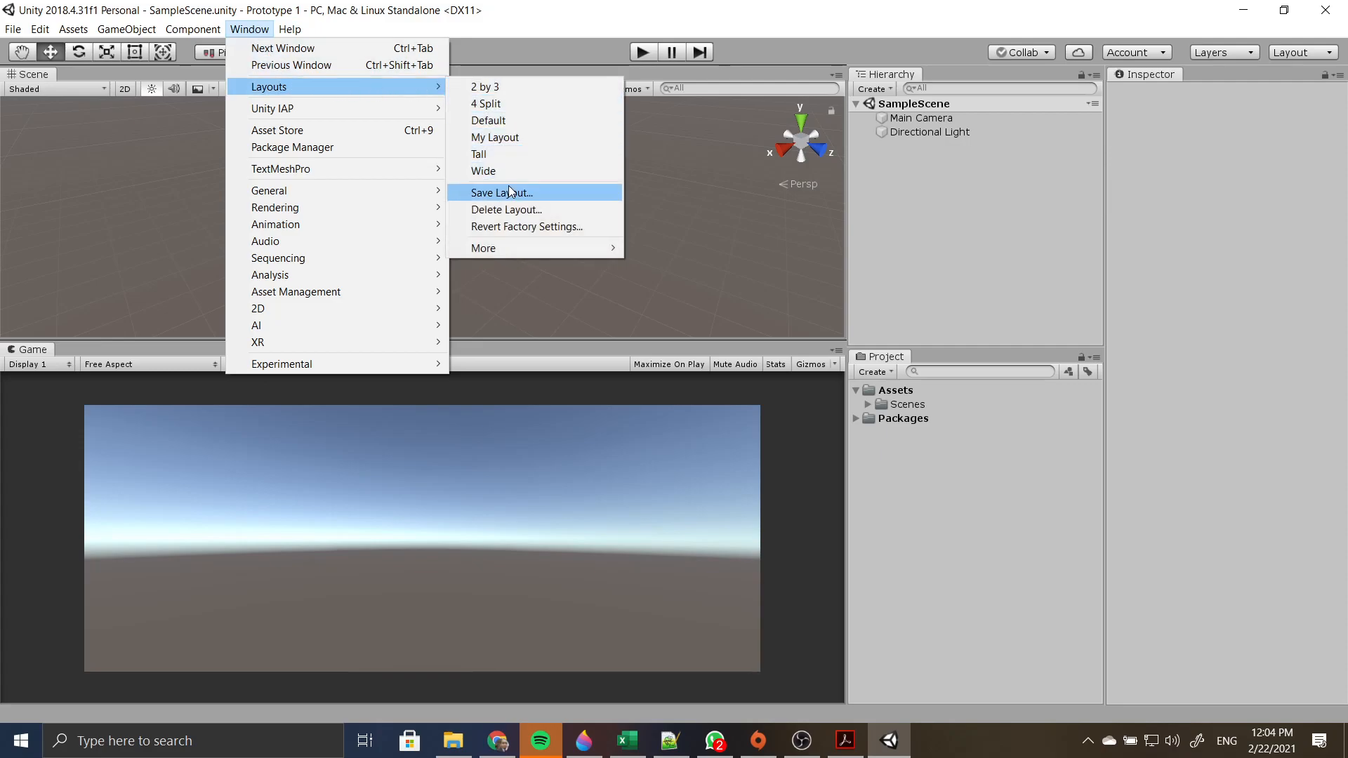
{"action": "left_click", "coordinate": [516, 121]}
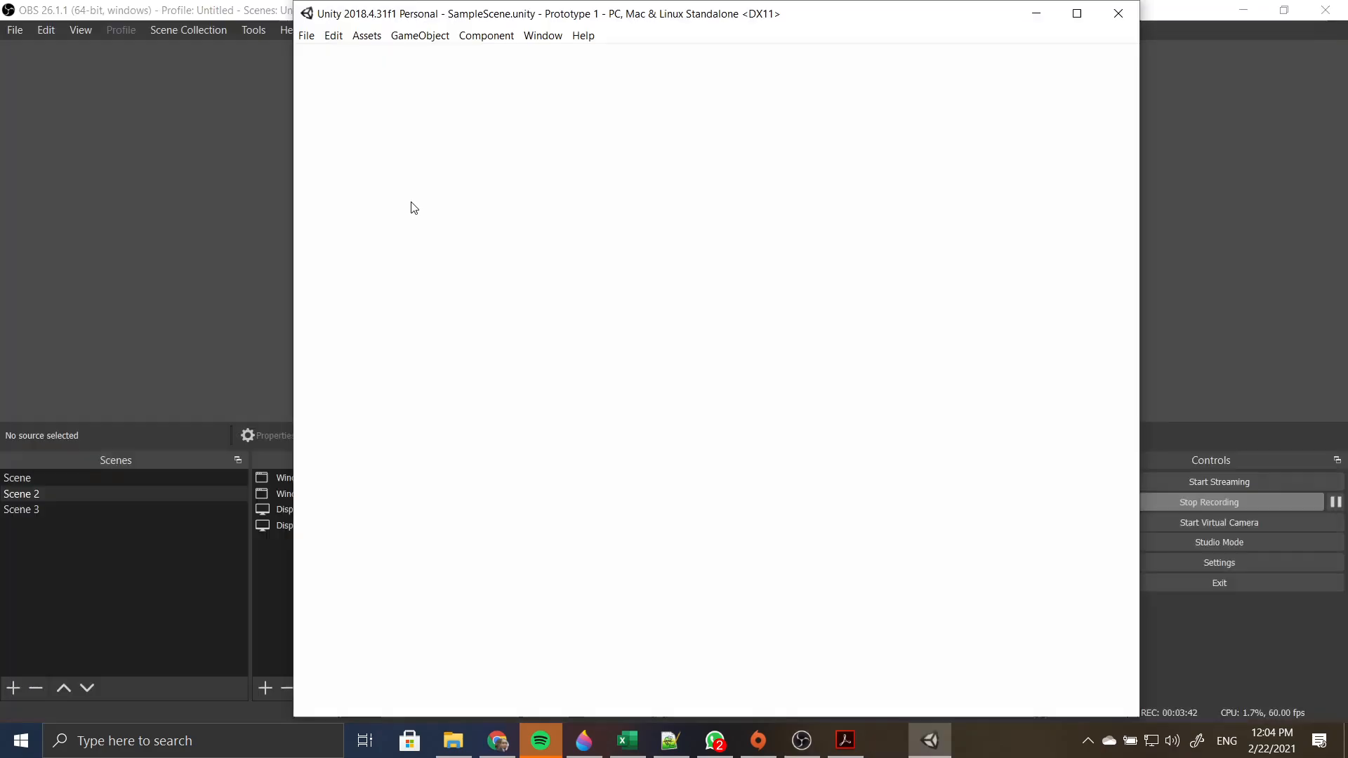
{"action": "double_click", "coordinate": [850, 17]}
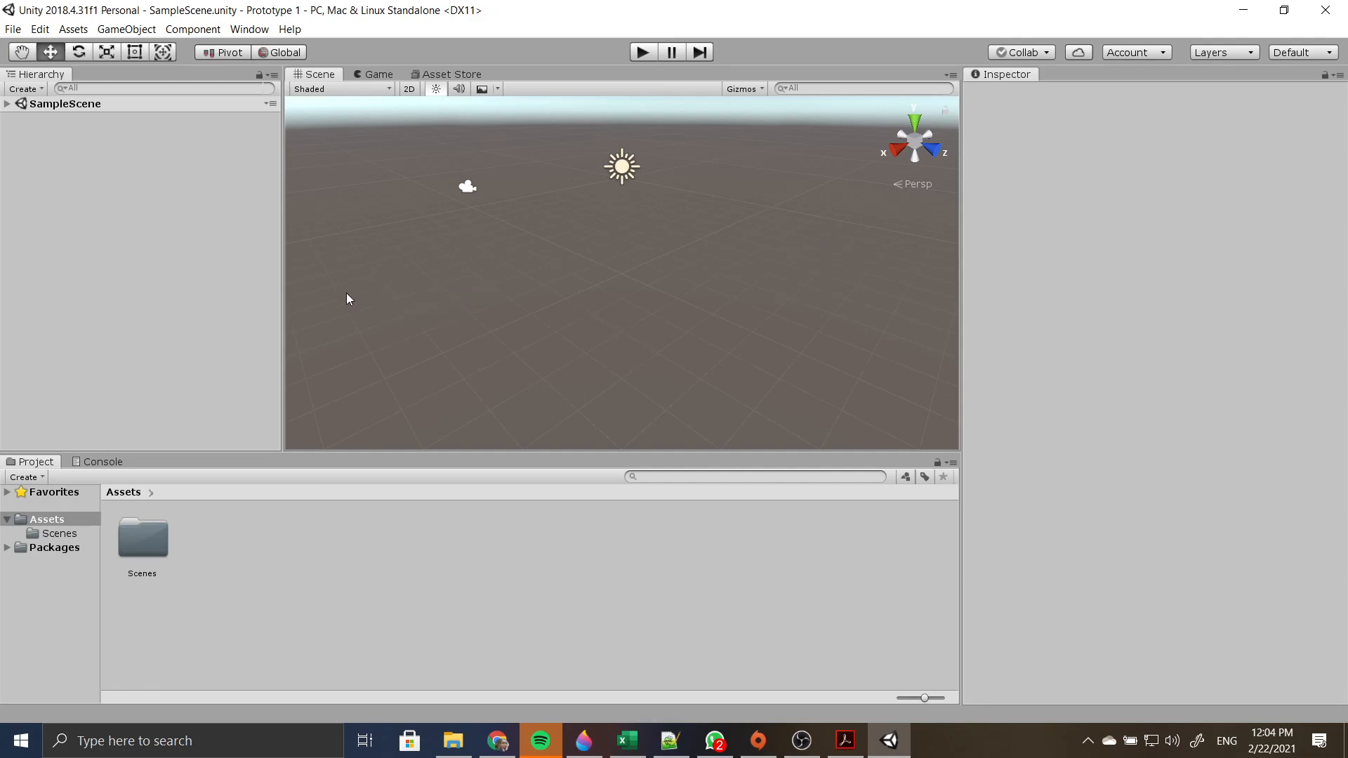
- Switch to Chrome and download Project 1 Prototype from Topic 2 of the course page
{"action": "left_click", "coordinate": [496, 743]}
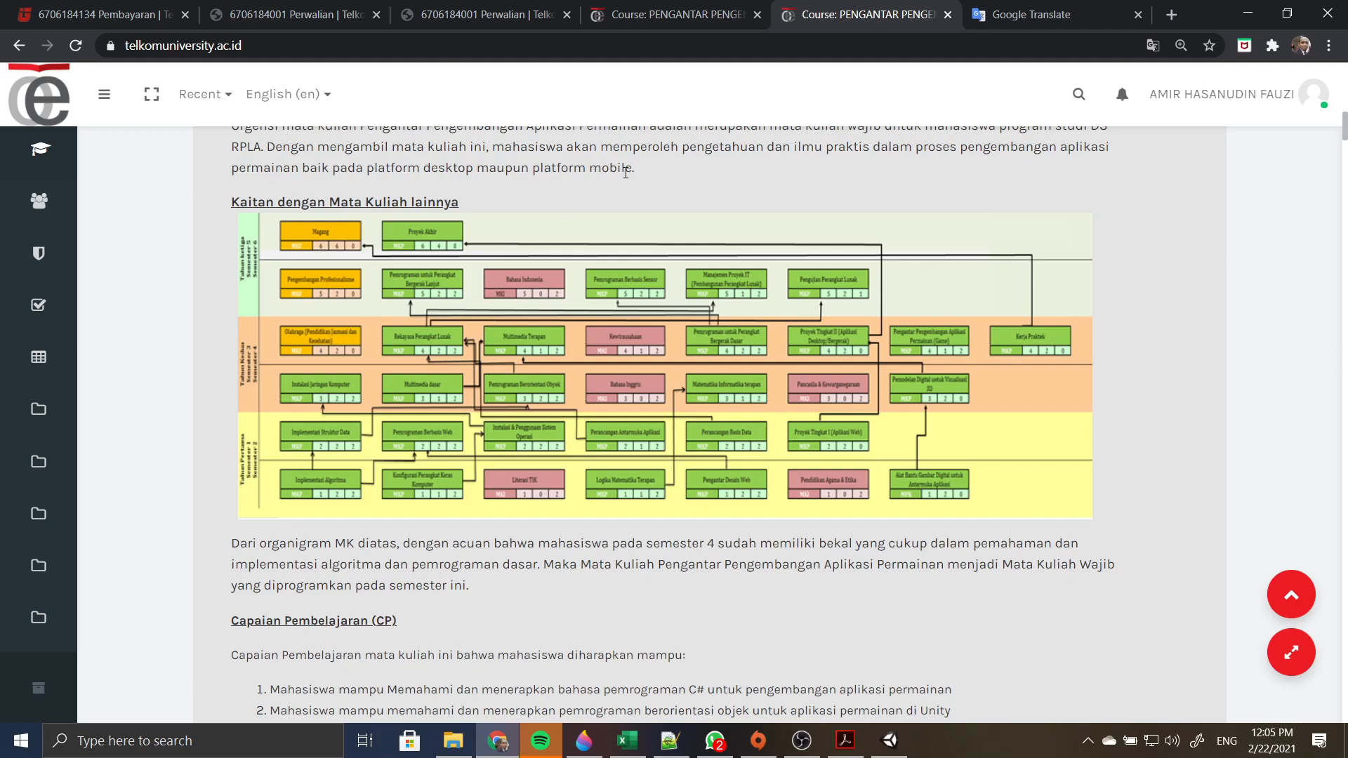
{"action": "left_click", "coordinate": [664, 15]}
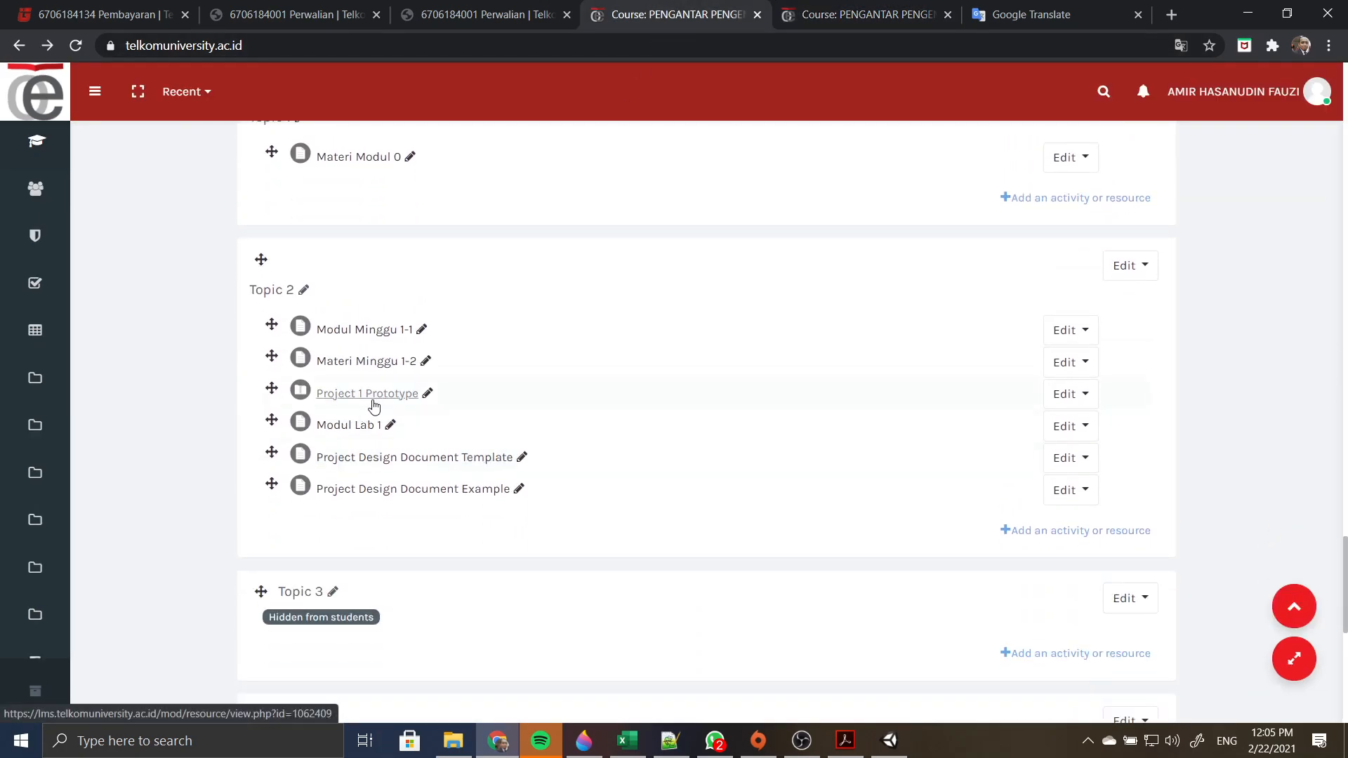
{"action": "left_click", "coordinate": [373, 397]}
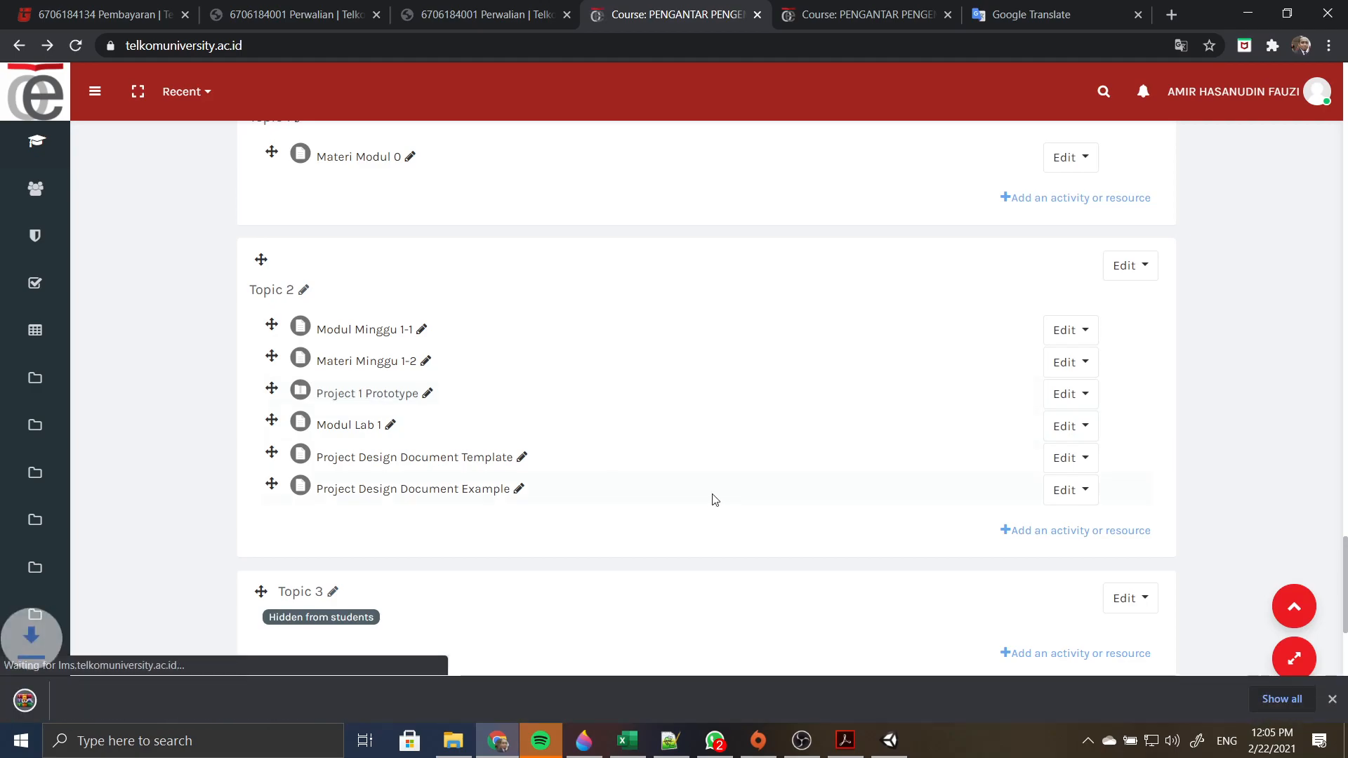
- Show Prototype 1 - Direct Download (1).zip in its folder and extract it into a folder of the same name
{"action": "left_click", "coordinate": [1285, 701]}
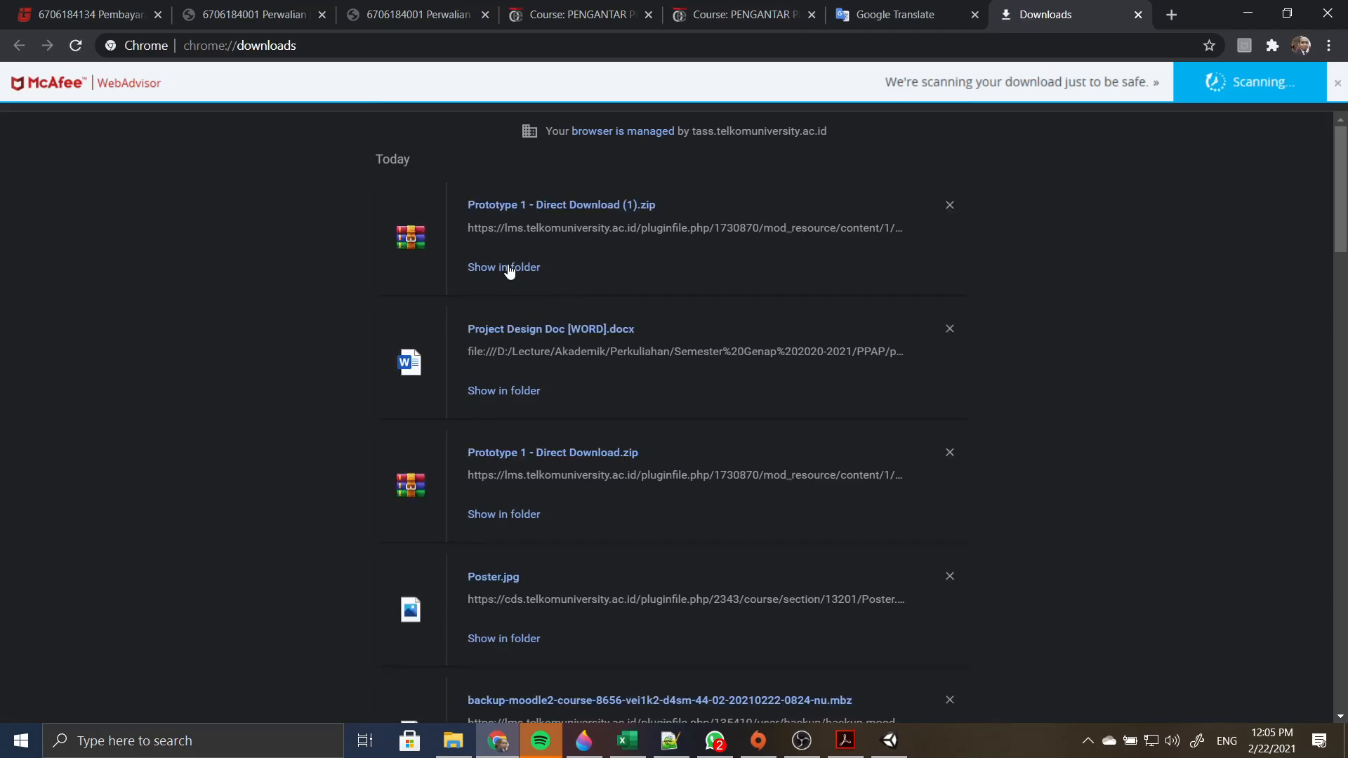
{"action": "left_click", "coordinate": [505, 264]}
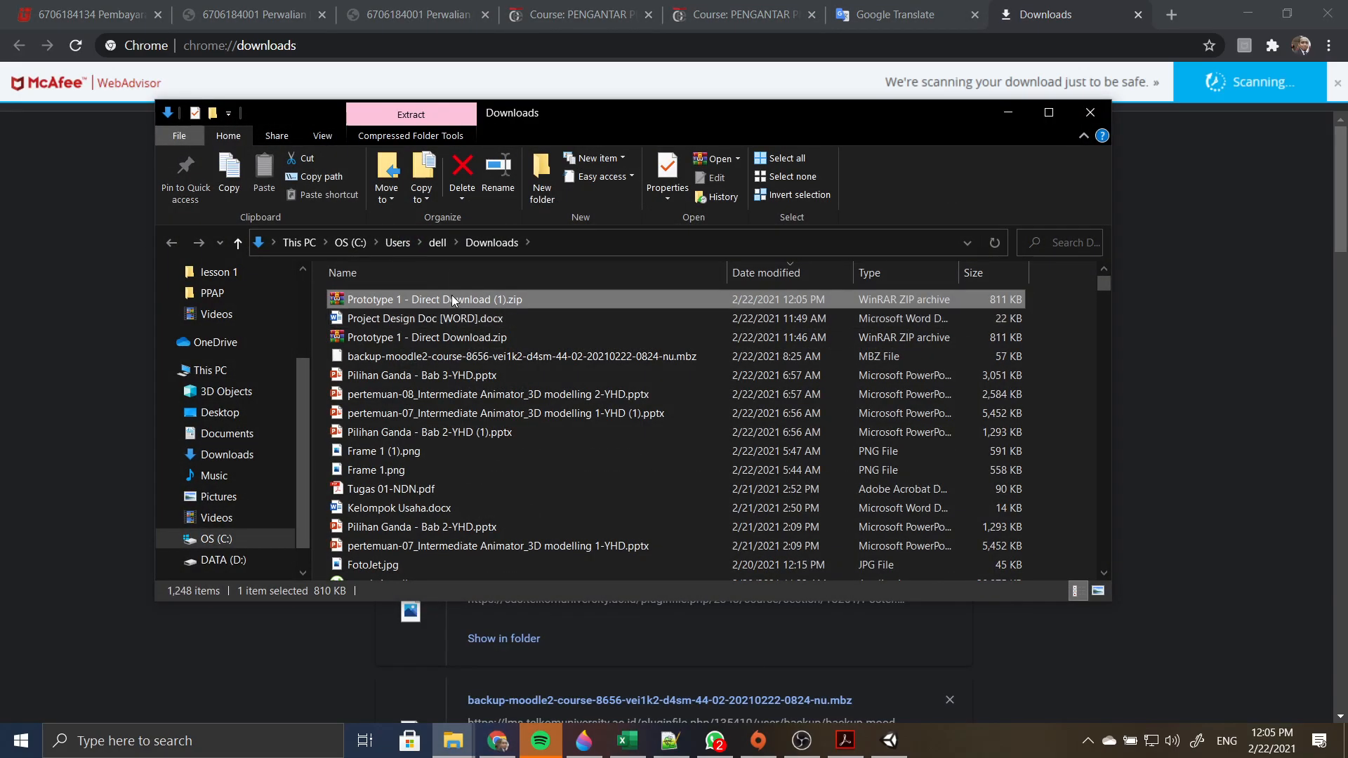
{"action": "right_click", "coordinate": [452, 295]}
{"action": "left_click", "coordinate": [527, 382]}
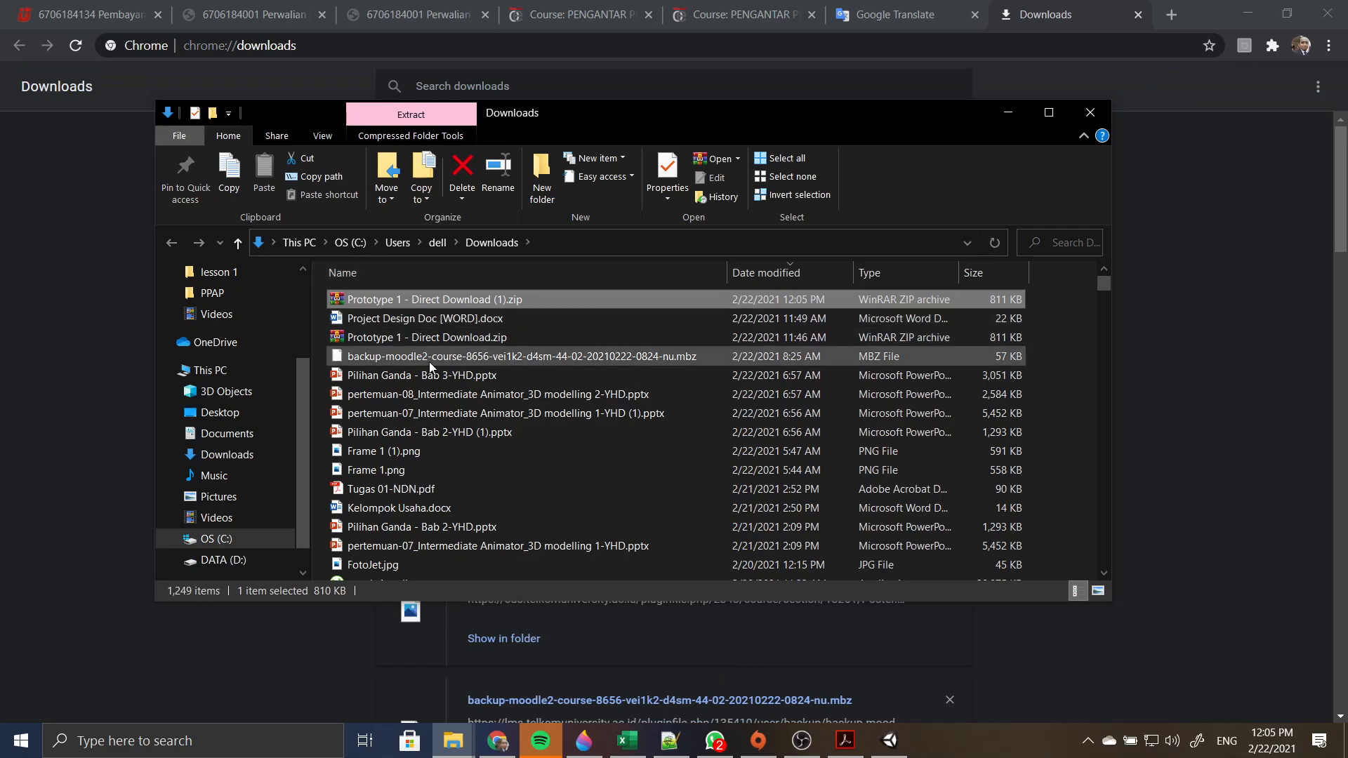
- Sort Downloads by name and find Prototype-1_Starter-Files.unitypackage inside the extracted Prototype 1 - Direct Download (1) folder
{"action": "left_click", "coordinate": [377, 271]}
{"action": "left_click", "coordinate": [413, 379]}
{"action": "left_click", "coordinate": [424, 418]}
{"action": "scroll", "coordinate": [453, 416], "scroll_direction": "down", "scroll_amount": 3}
{"action": "scroll", "coordinate": [473, 404], "scroll_direction": "up", "scroll_amount": 8}
{"action": "scroll", "coordinate": [473, 404], "scroll_direction": "up", "scroll_amount": 20}
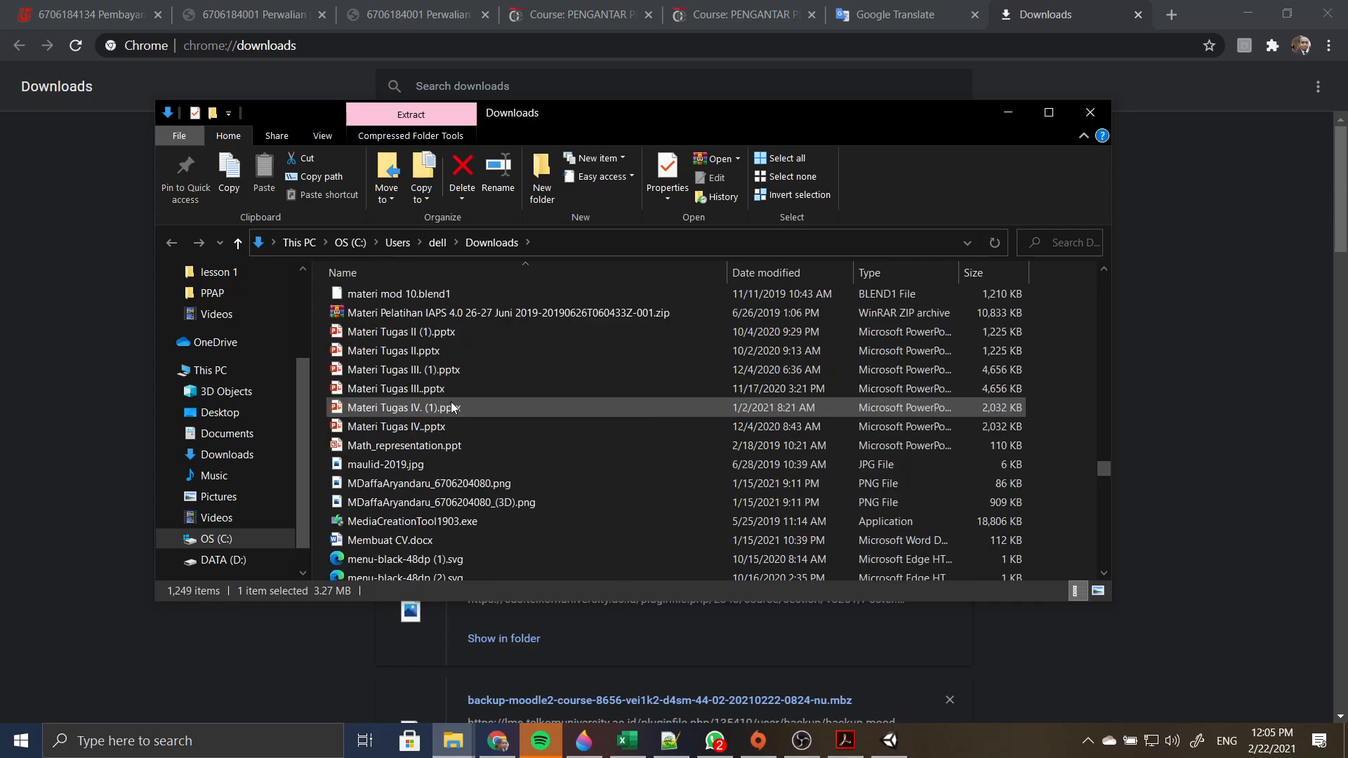
{"action": "scroll", "coordinate": [446, 405], "scroll_direction": "up", "scroll_amount": 10}
{"action": "left_click_drag", "start_coordinate": [1101, 443], "coordinate": [1028, 309]}
{"action": "scroll", "coordinate": [614, 408], "scroll_direction": "up", "scroll_amount": 9}
{"action": "scroll", "coordinate": [614, 407], "scroll_direction": "up", "scroll_amount": 4}
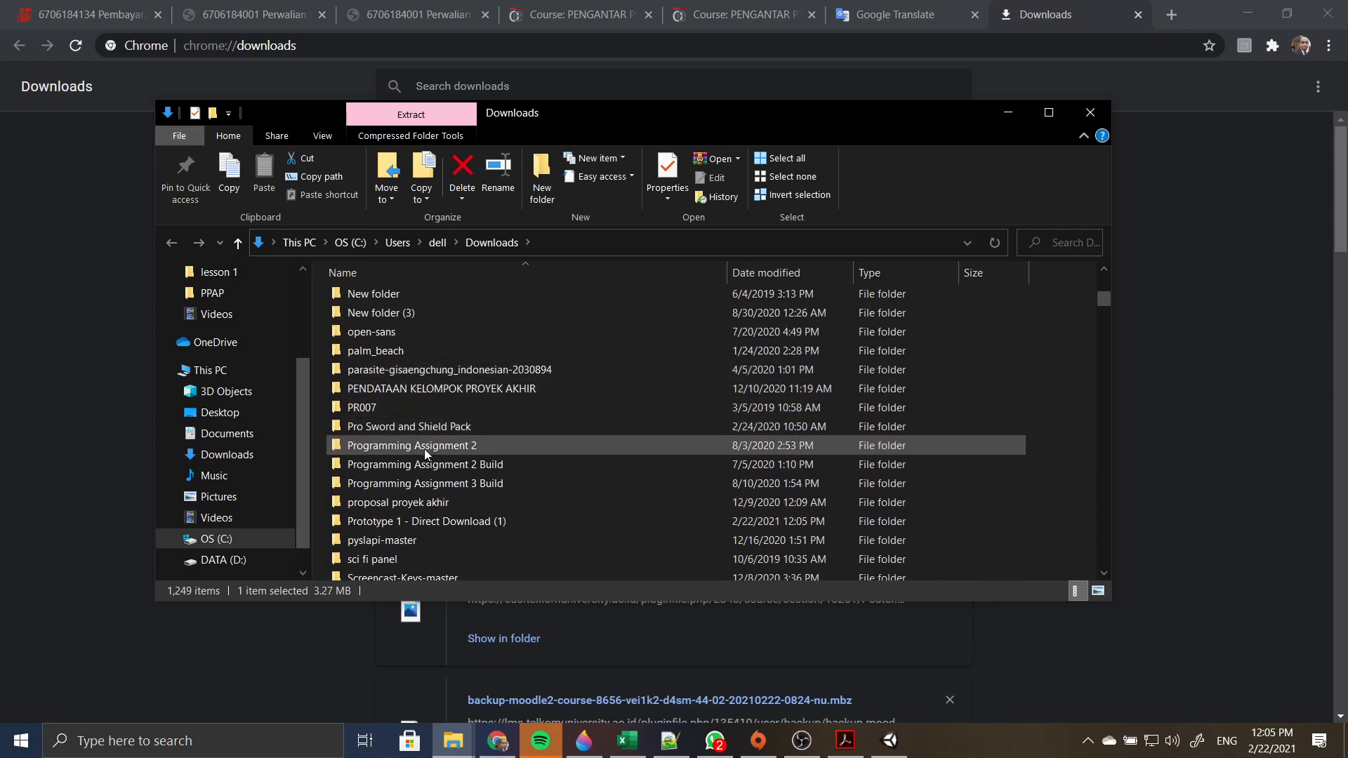
{"action": "double_click", "coordinate": [430, 521]}
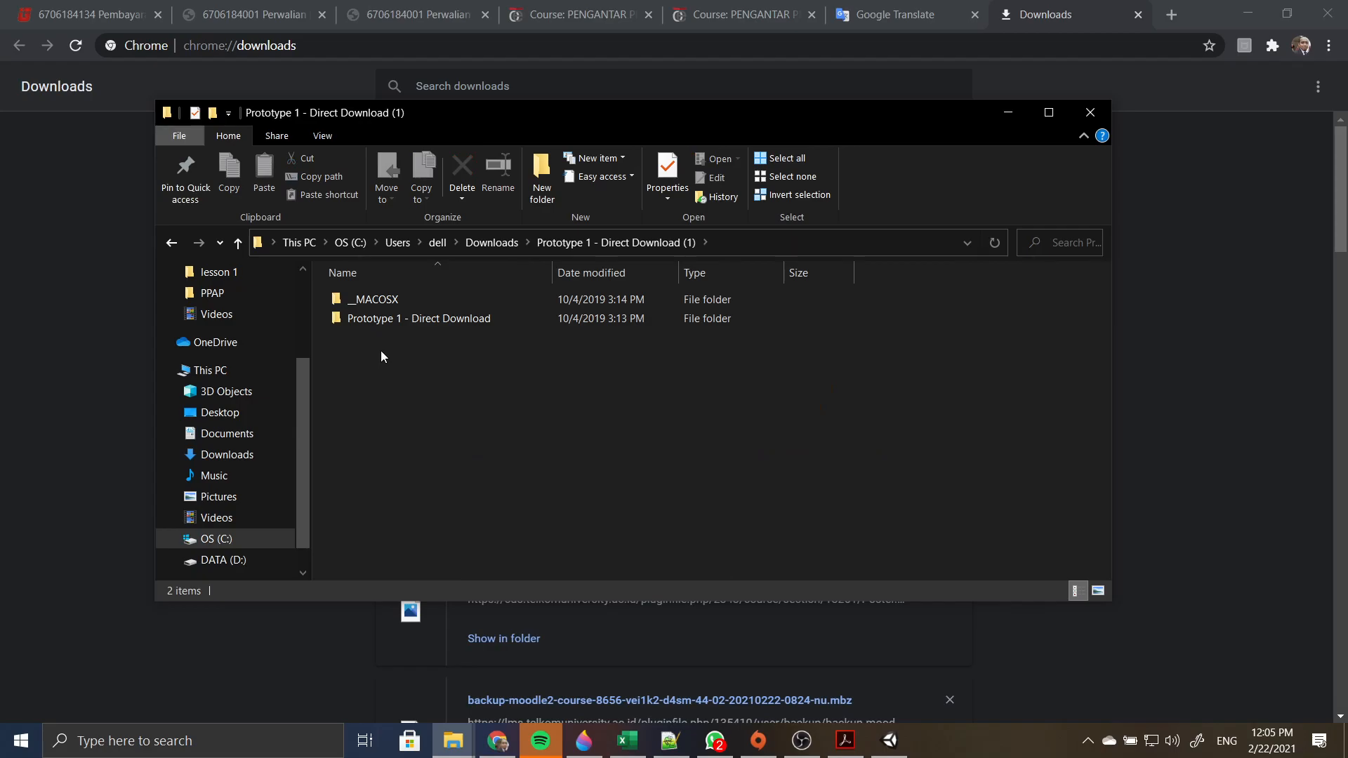
{"action": "double_click", "coordinate": [420, 318]}
{"action": "left_click", "coordinate": [456, 299]}
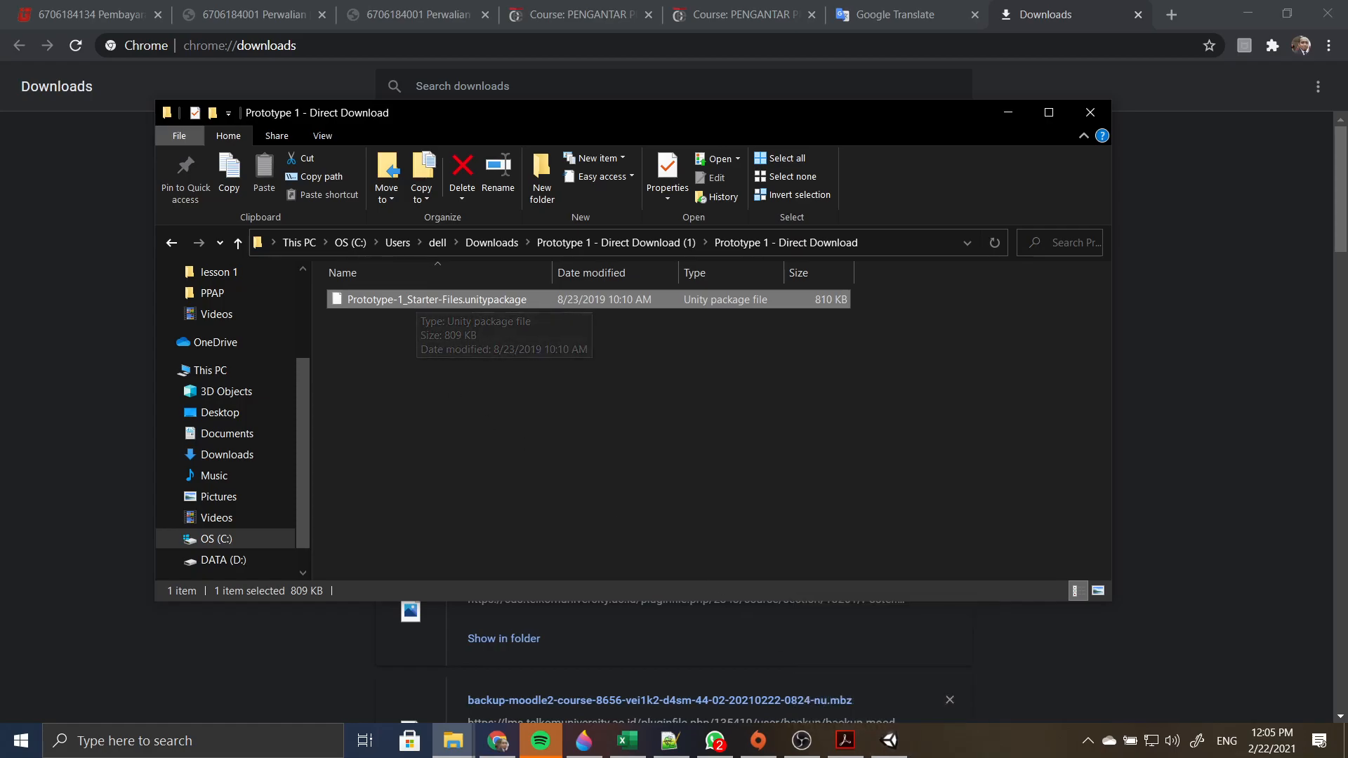
- Switch to Unity and open Prototype-1_Starter-Files.unitypackage from the Prototype 1 - Direct Download (1) folder in Downloads as a custom package
{"action": "mouse_move", "coordinate": [895, 735]}
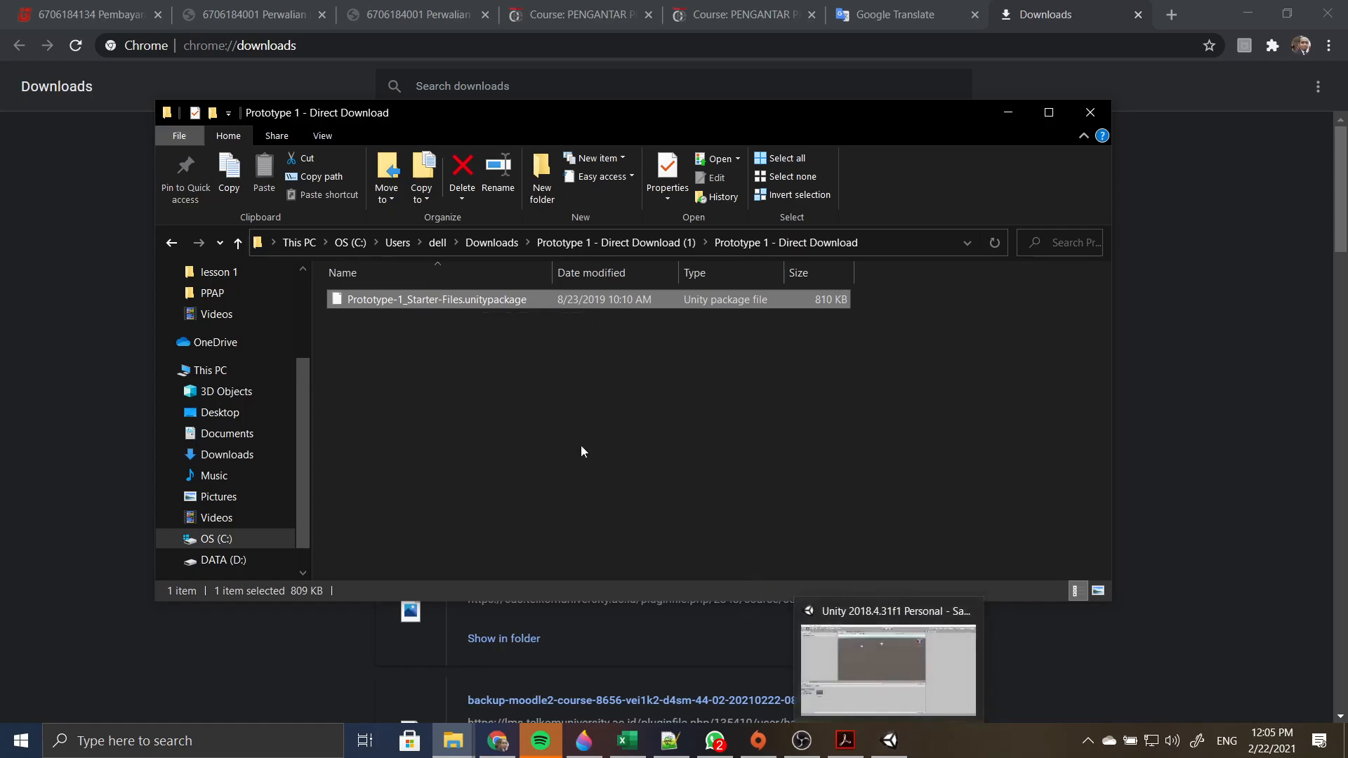
{"action": "left_click", "coordinate": [888, 667]}
{"action": "left_click", "coordinate": [73, 29]}
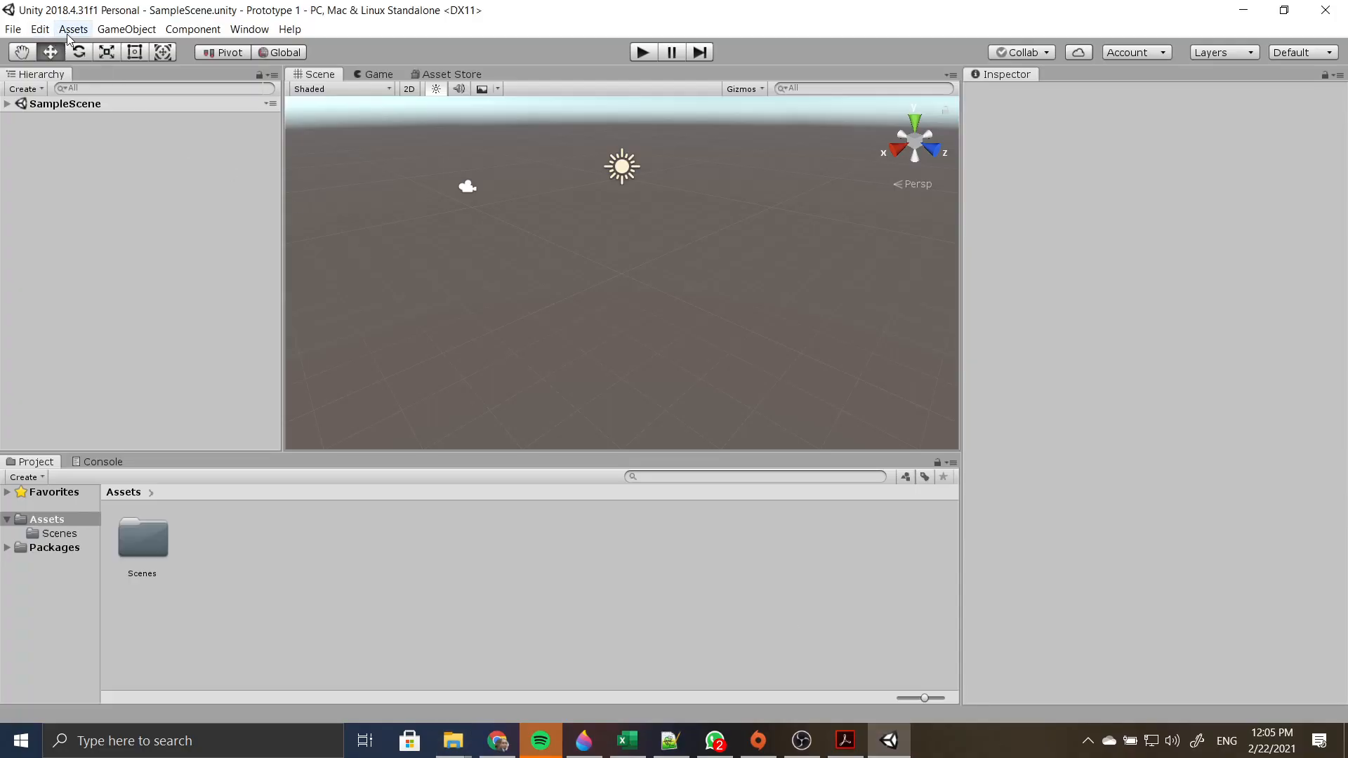
{"action": "mouse_move", "coordinate": [267, 199]}
{"action": "left_click", "coordinate": [413, 194]}
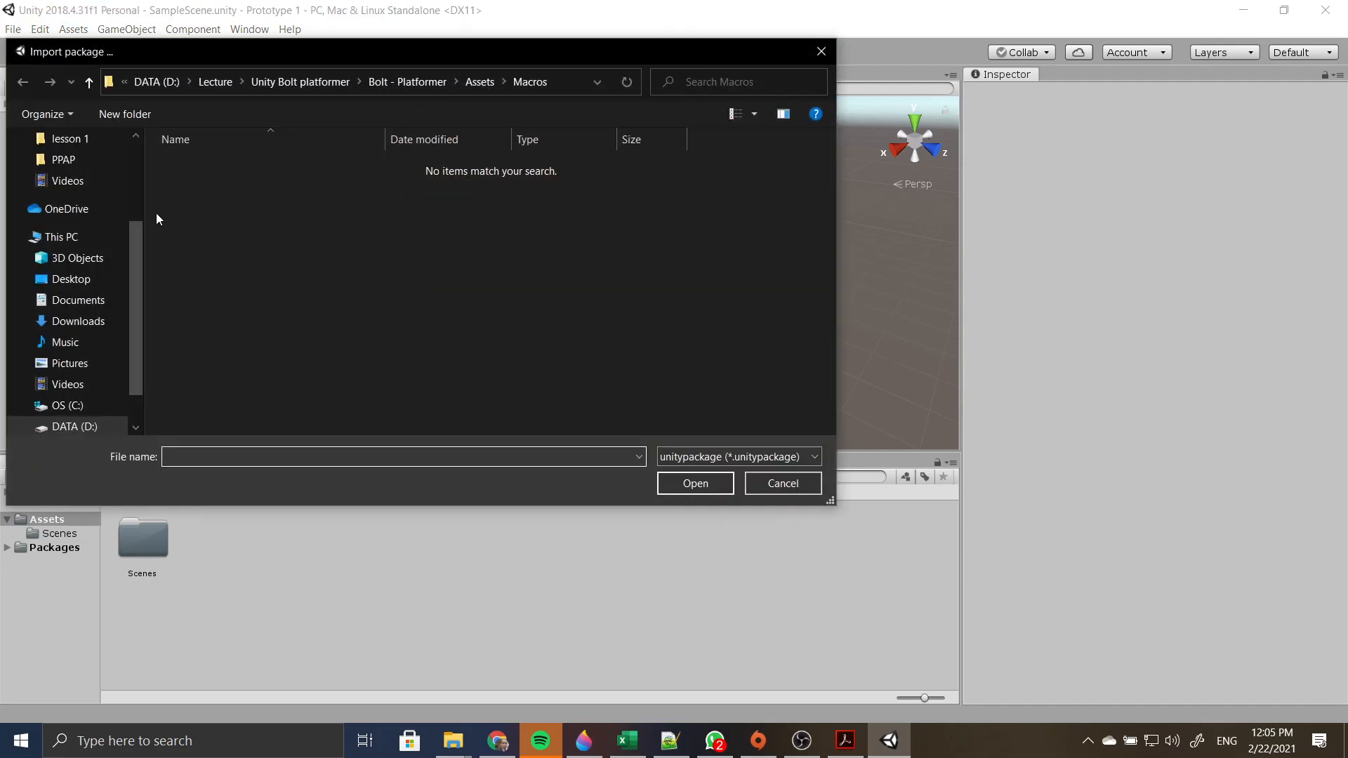
{"action": "left_click_drag", "start_coordinate": [136, 245], "coordinate": [125, 174]}
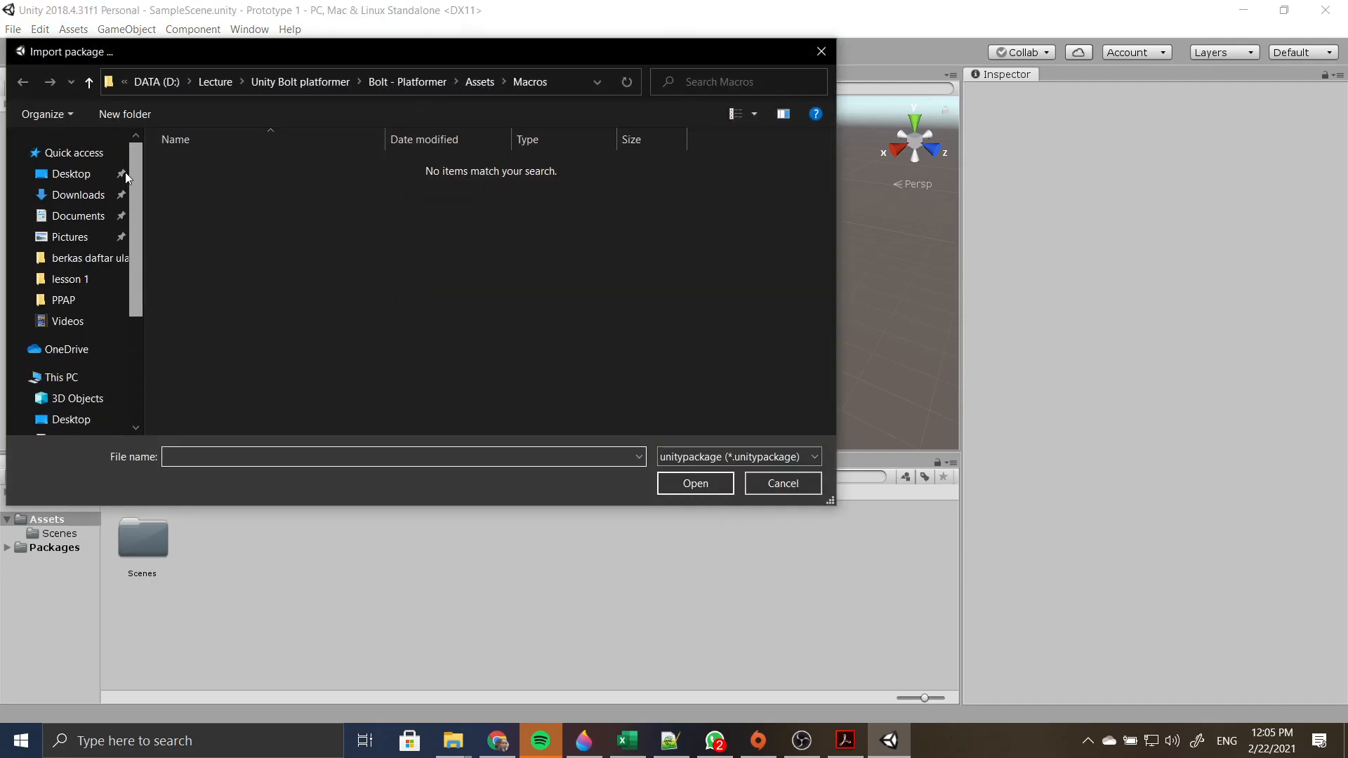
{"action": "left_click", "coordinate": [78, 195]}
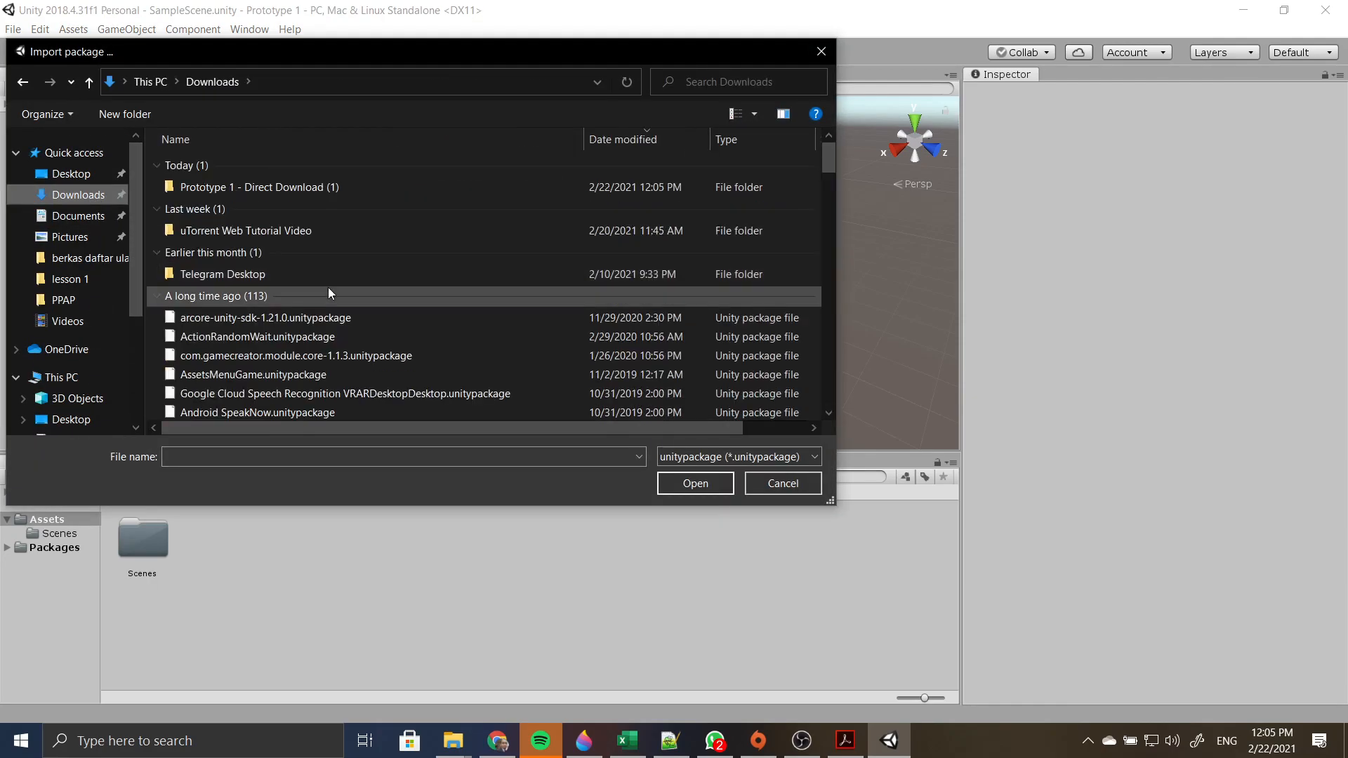
{"action": "double_click", "coordinate": [301, 187]}
{"action": "double_click", "coordinate": [264, 183]}
{"action": "left_click", "coordinate": [252, 168]}
{"action": "left_click", "coordinate": [690, 483]}
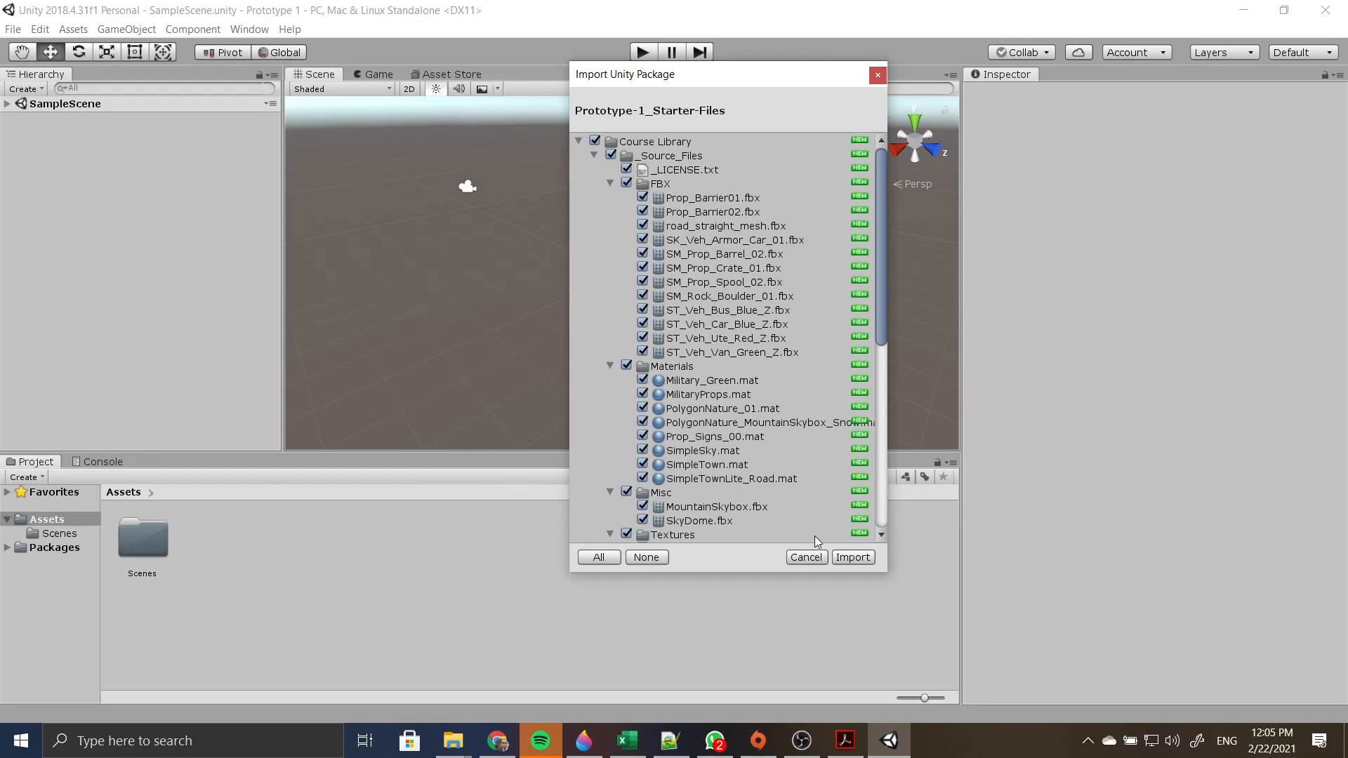
- Review the contents of the Prototype-1_Starter-Files package and import all of its files into the project
{"action": "scroll", "coordinate": [668, 460], "scroll_direction": "down", "scroll_amount": 5}
{"action": "scroll", "coordinate": [667, 460], "scroll_direction": "up", "scroll_amount": 5}
{"action": "scroll", "coordinate": [656, 211], "scroll_direction": "down", "scroll_amount": 15}
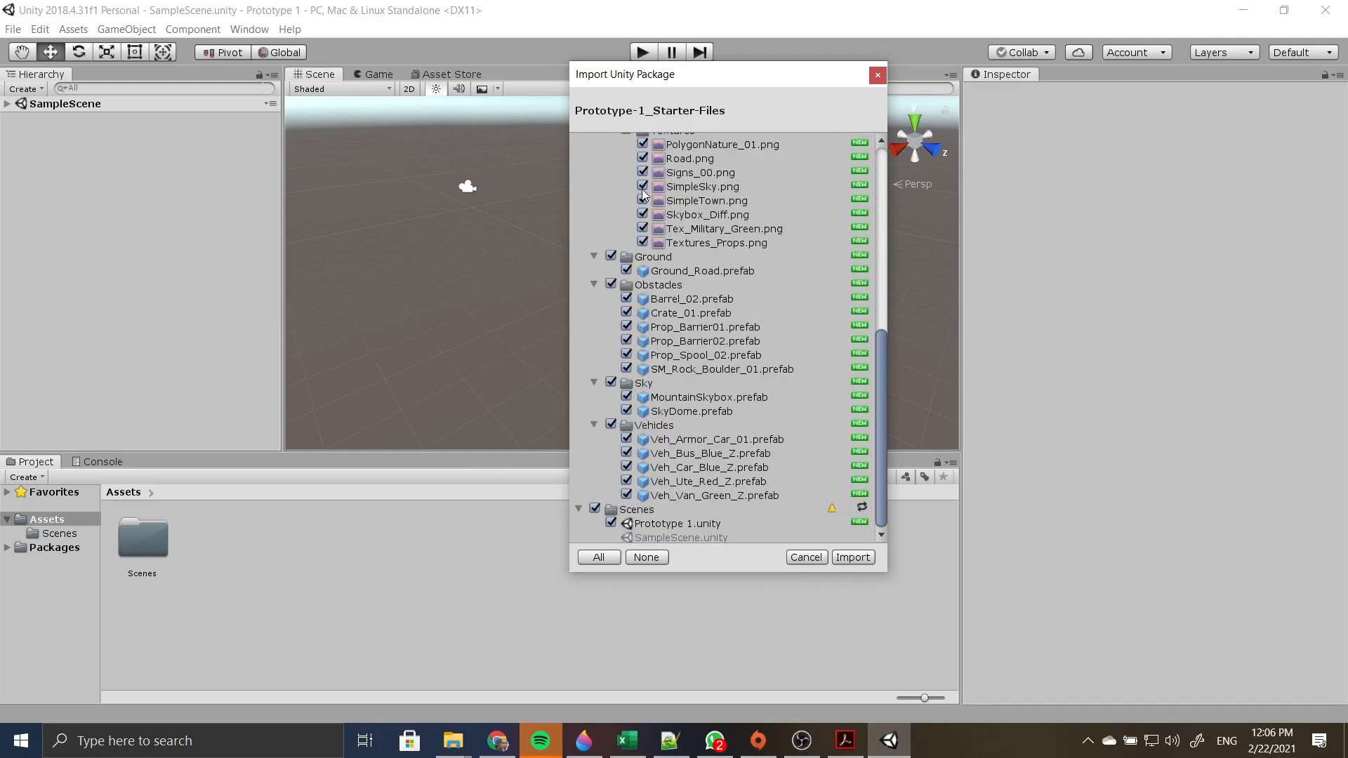
{"action": "left_click", "coordinate": [852, 558]}
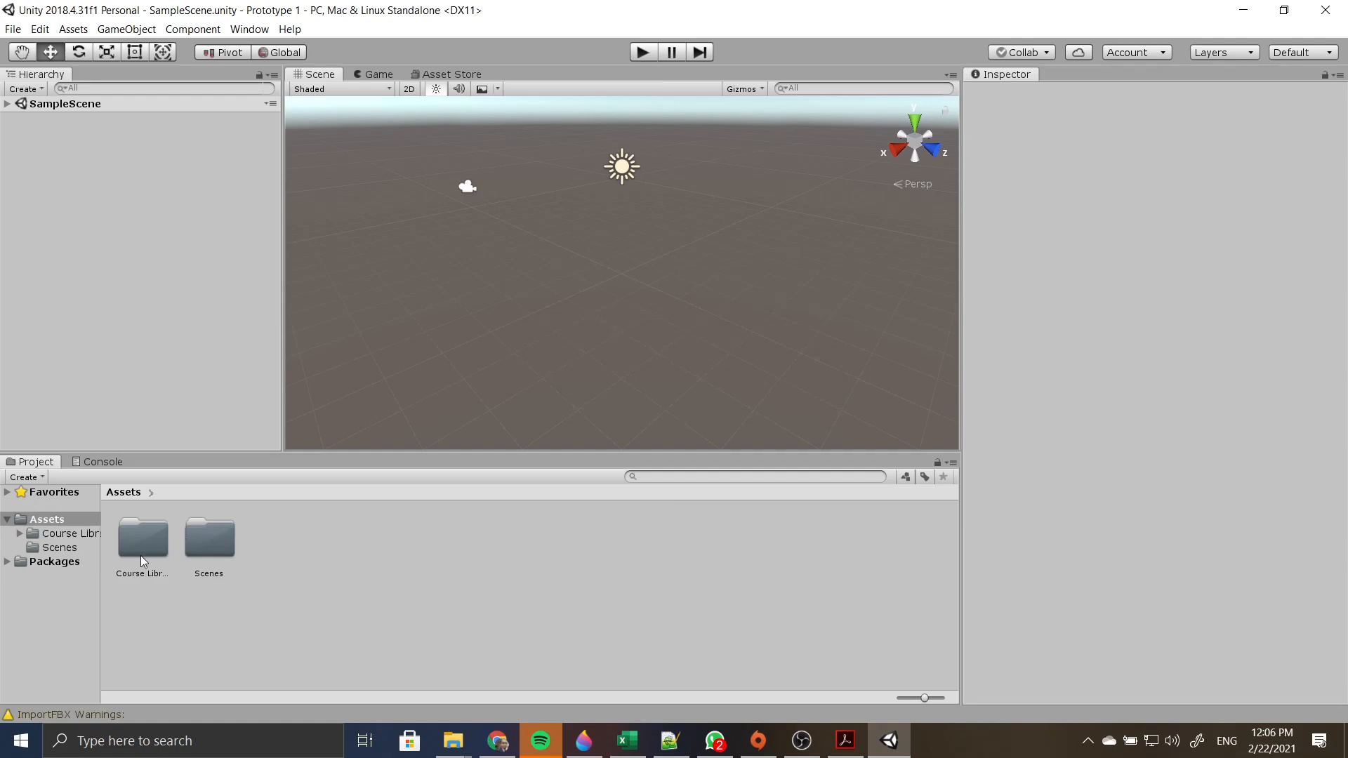
- Open the Prototype 1 scene from the project's Scenes folder
{"action": "left_click", "coordinate": [53, 545]}
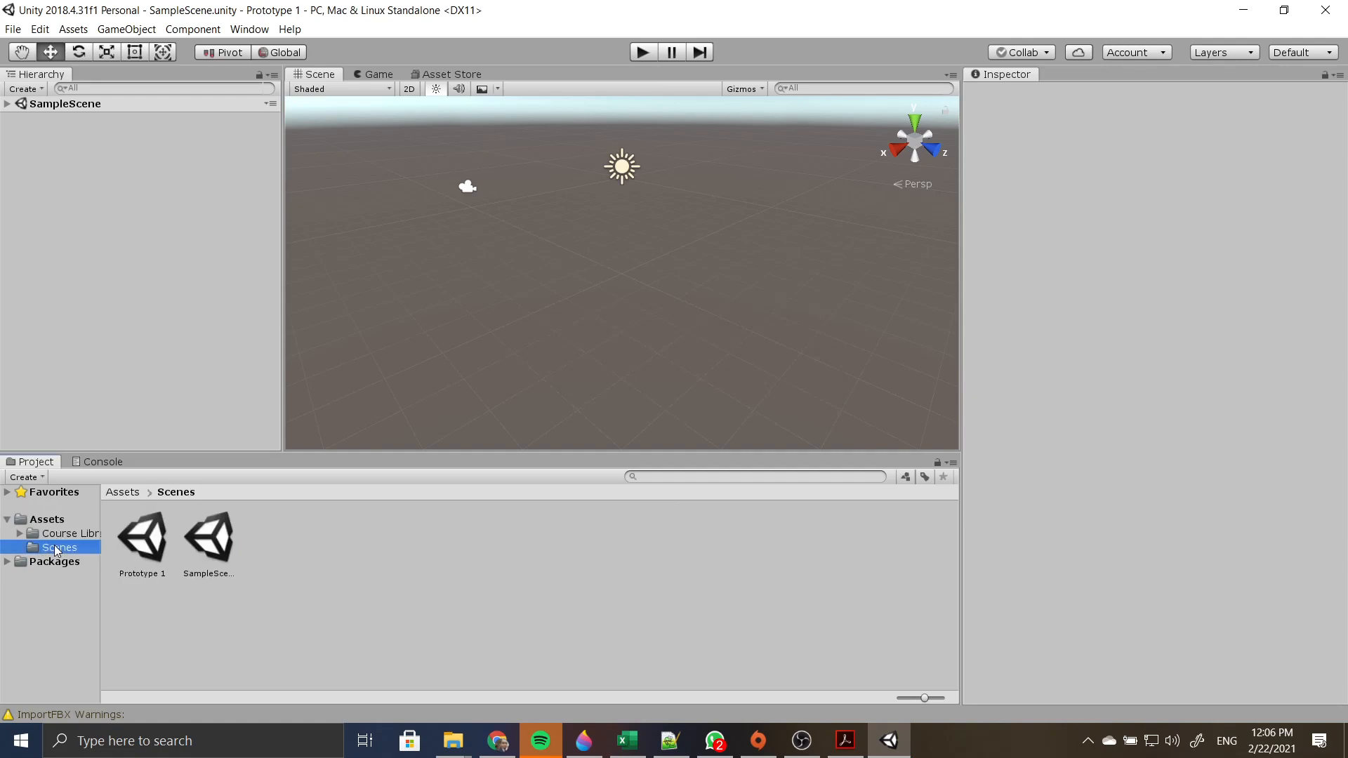
{"action": "left_click", "coordinate": [57, 532]}
{"action": "left_click", "coordinate": [62, 548]}
{"action": "left_click", "coordinate": [188, 545]}
{"action": "left_click", "coordinate": [152, 552]}
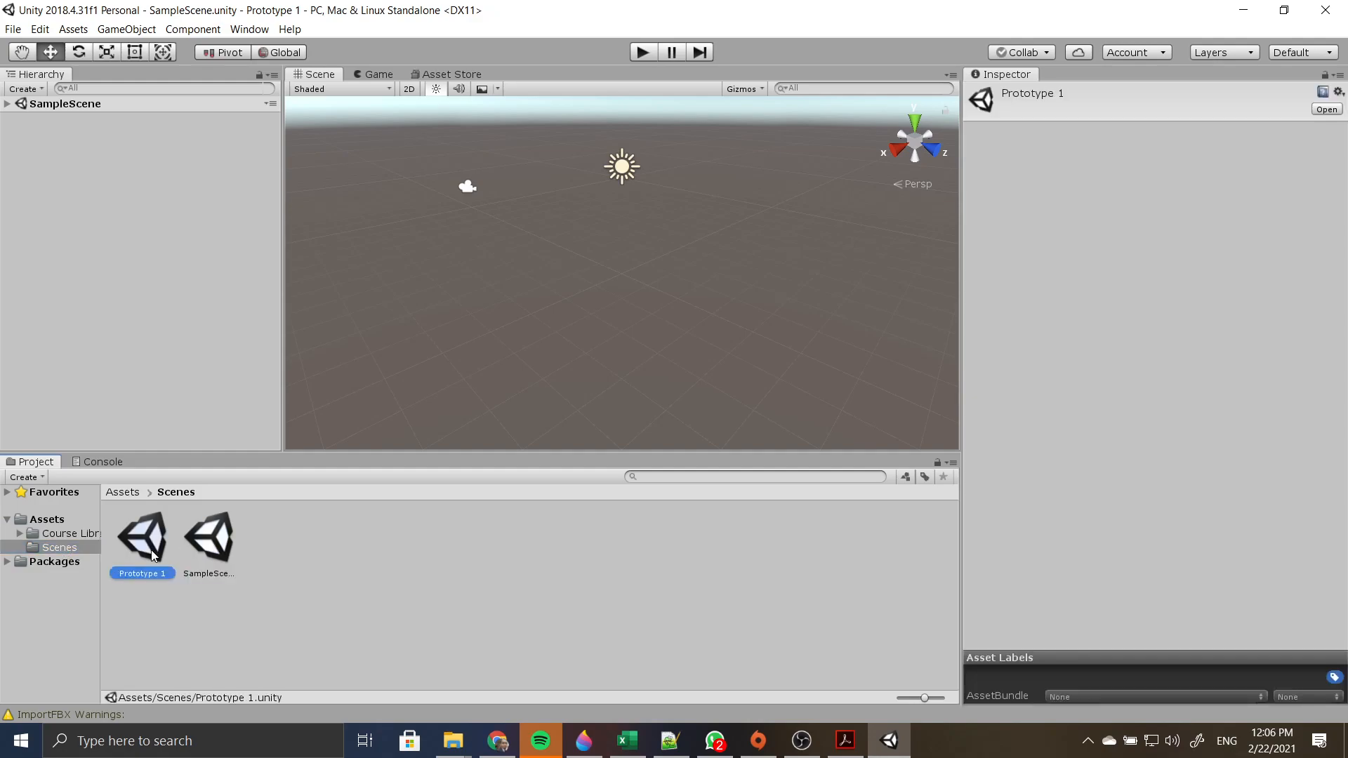
{"action": "double_click", "coordinate": [153, 554]}
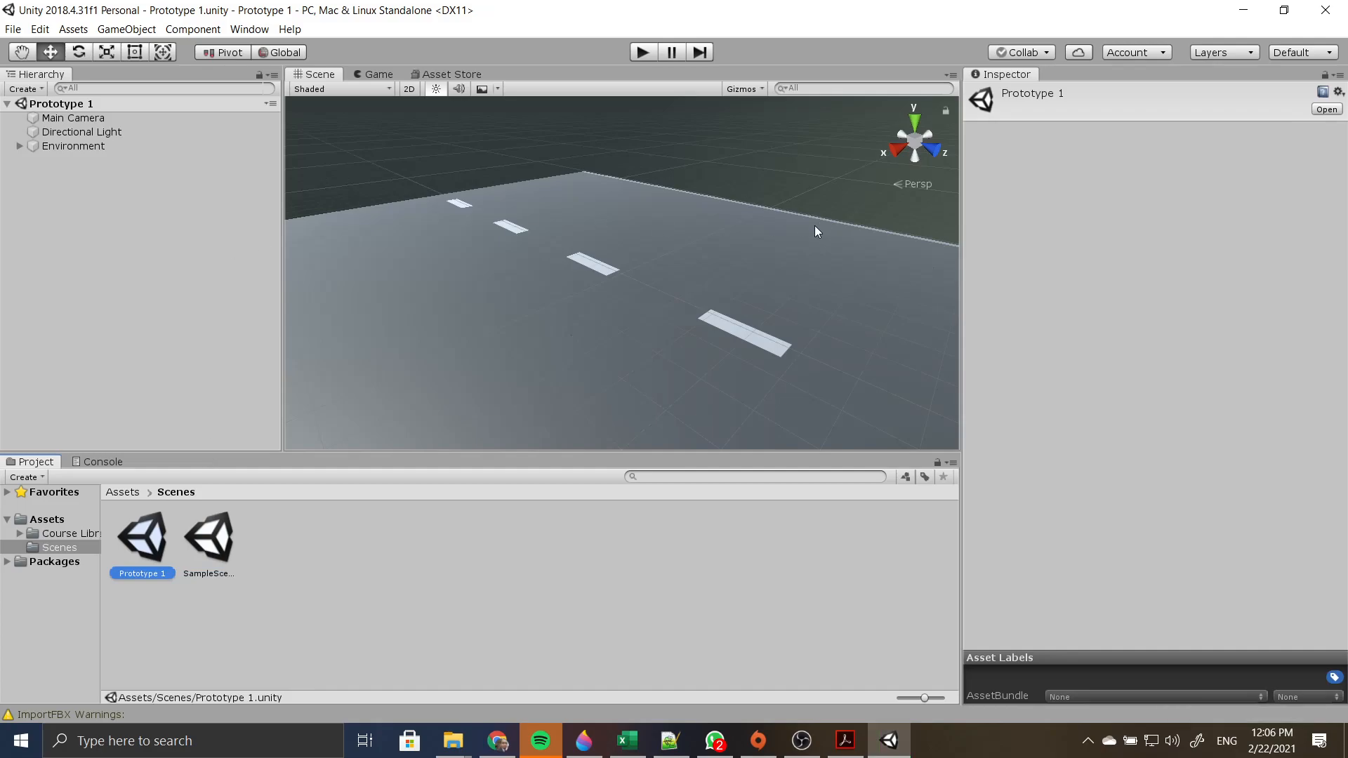
{"action": "scroll", "coordinate": [774, 274], "scroll_direction": "up", "scroll_amount": 1}
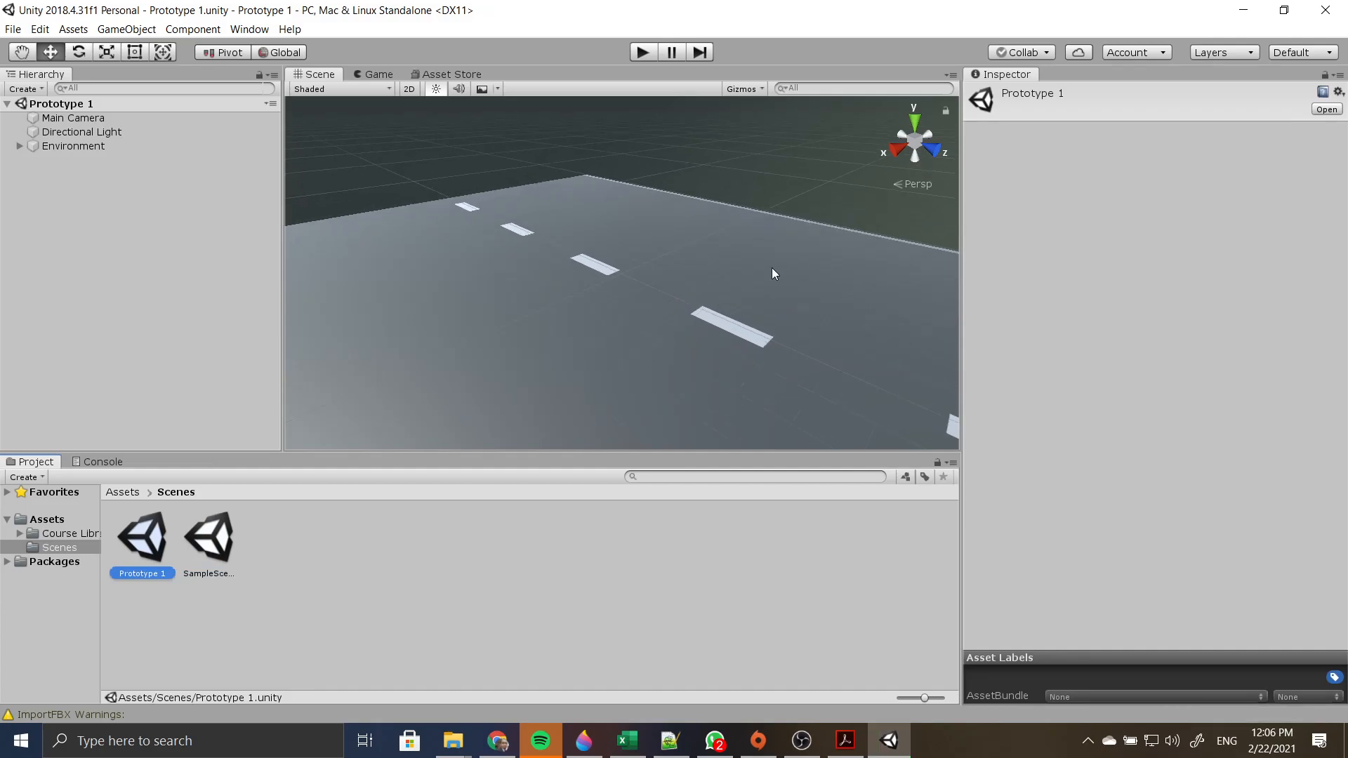
- Delete the SampleScene asset from the Scenes folder
{"action": "left_click", "coordinate": [212, 555]}
{"action": "left_click", "coordinate": [146, 553]}
{"action": "left_click", "coordinate": [209, 548]}
{"action": "right_click", "coordinate": [208, 548]}
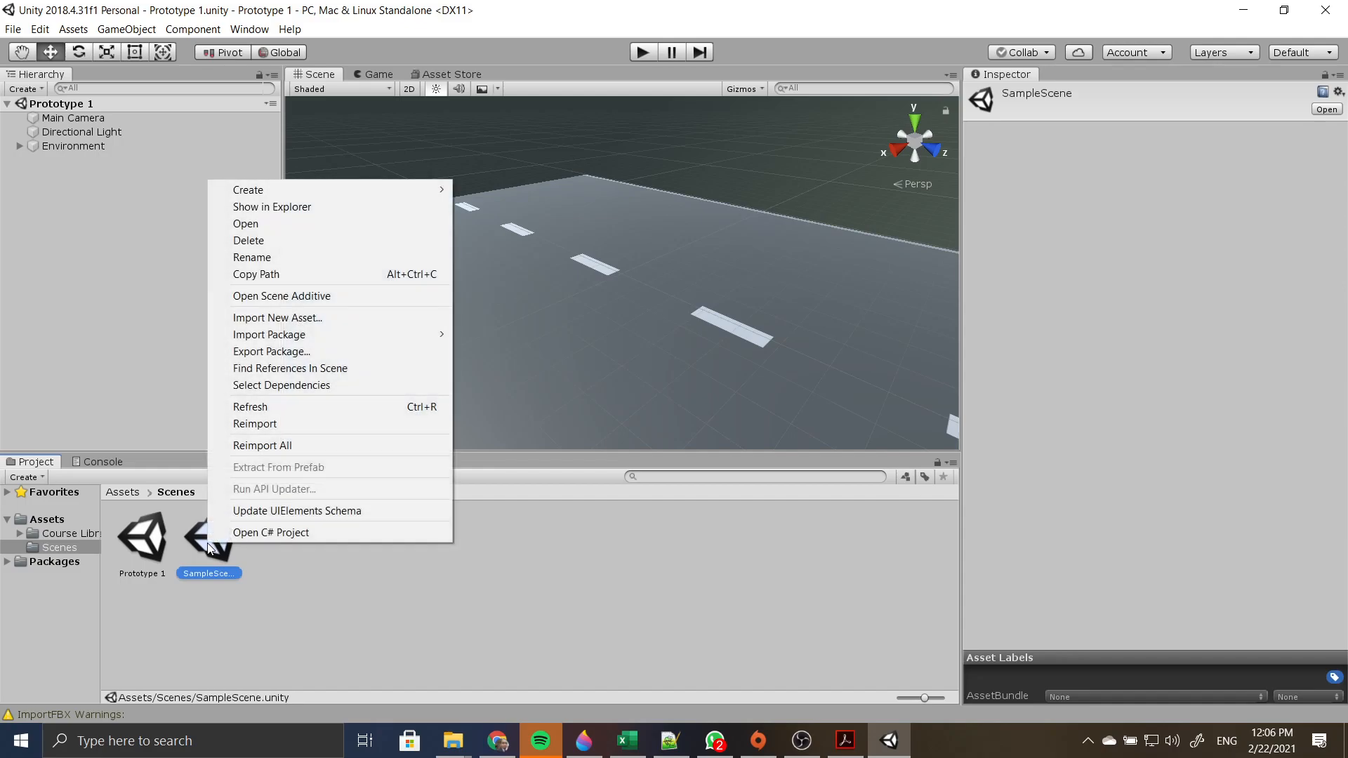
{"action": "left_click", "coordinate": [234, 257]}
{"action": "key", "text": "Escape"}
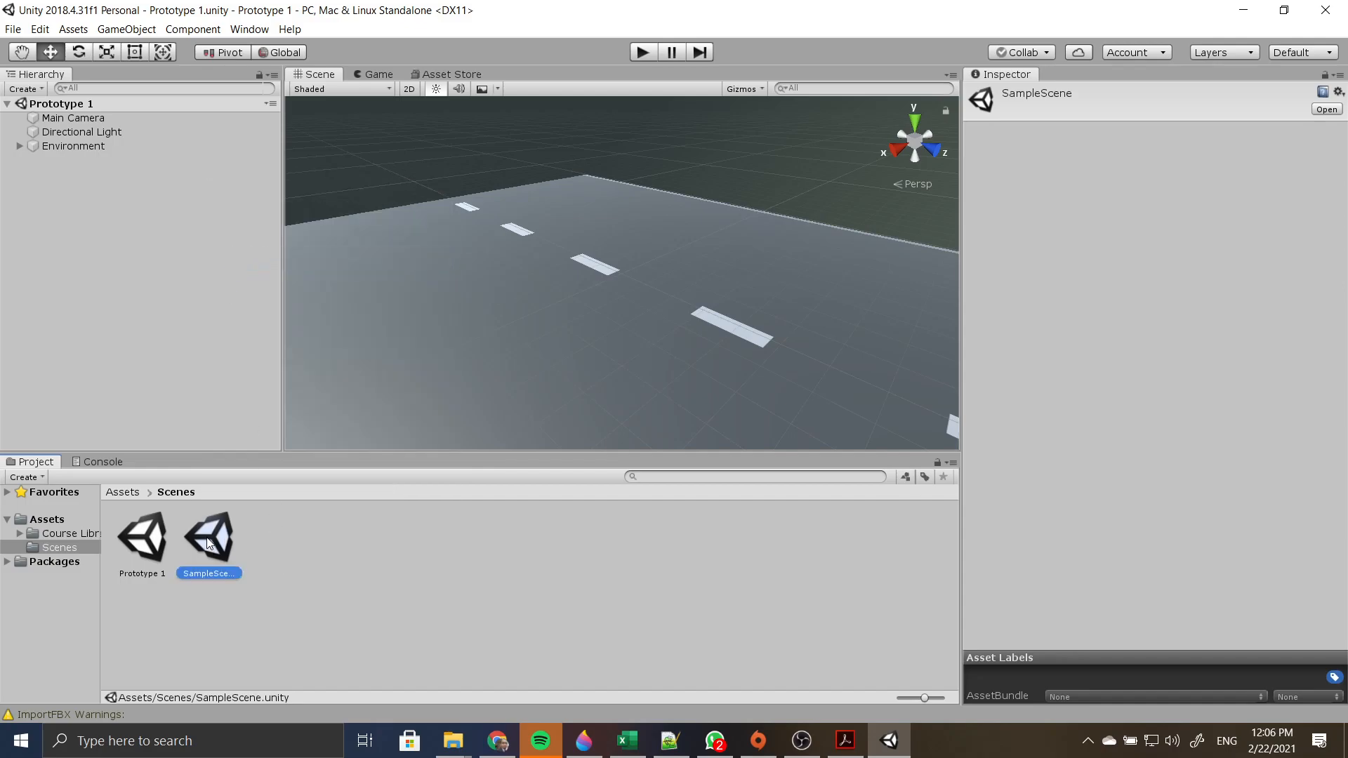
{"action": "right_click", "coordinate": [209, 551]}
{"action": "left_click", "coordinate": [234, 240]}
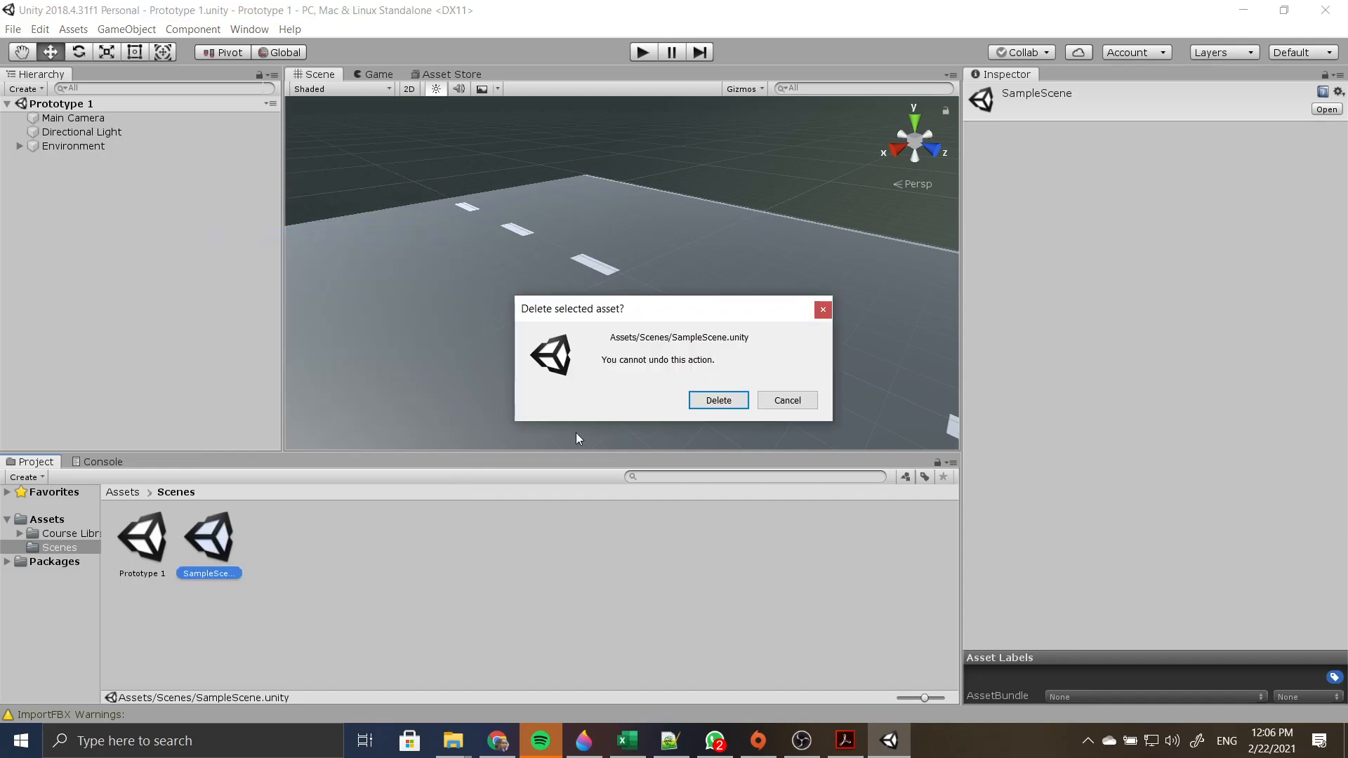
{"action": "left_click", "coordinate": [717, 399]}
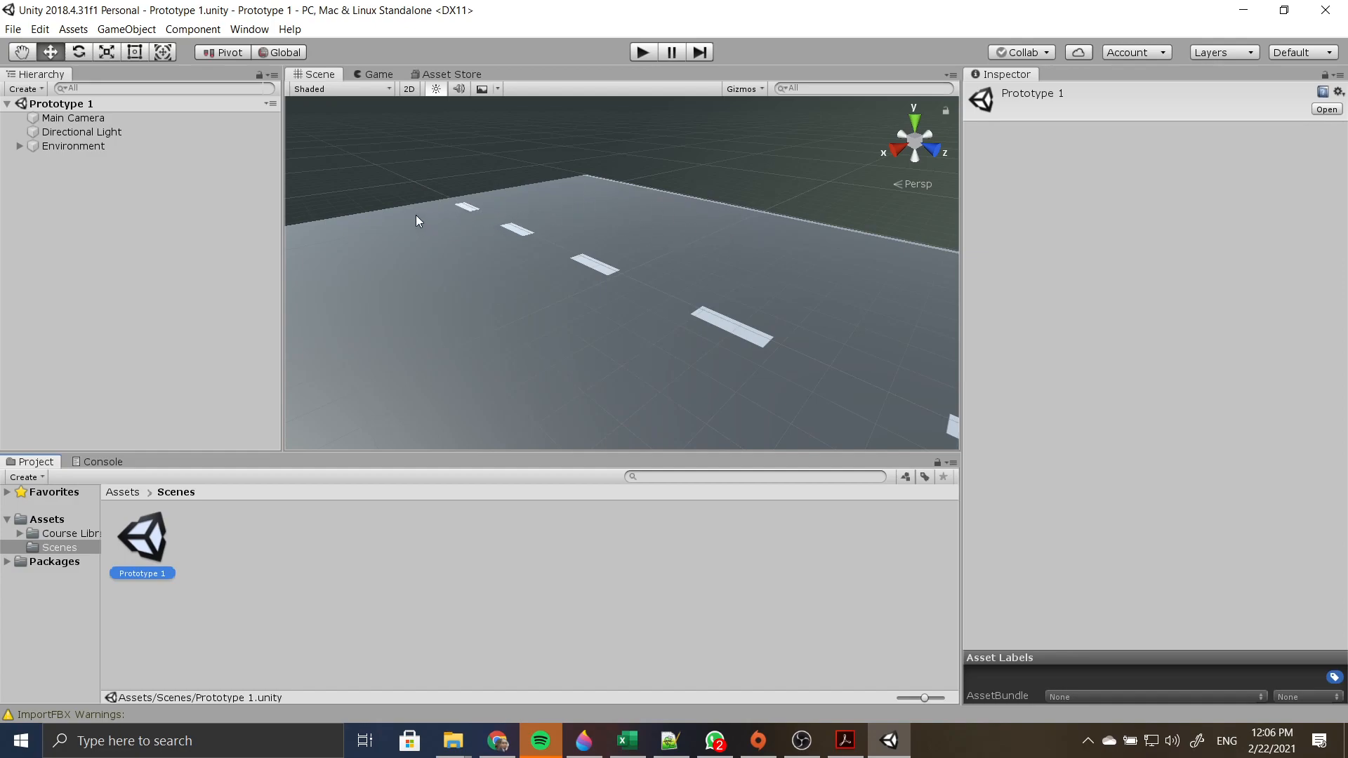
- Widen the project's folder tree and open the Vehicles folder inside Course Library
{"action": "middle_click_drag", "start_coordinate": [503, 203], "coordinate": [474, 233]}
{"action": "right_click_drag", "start_coordinate": [485, 194], "coordinate": [692, 193]}
{"action": "right_click_drag", "start_coordinate": [430, 197], "coordinate": [507, 306]}
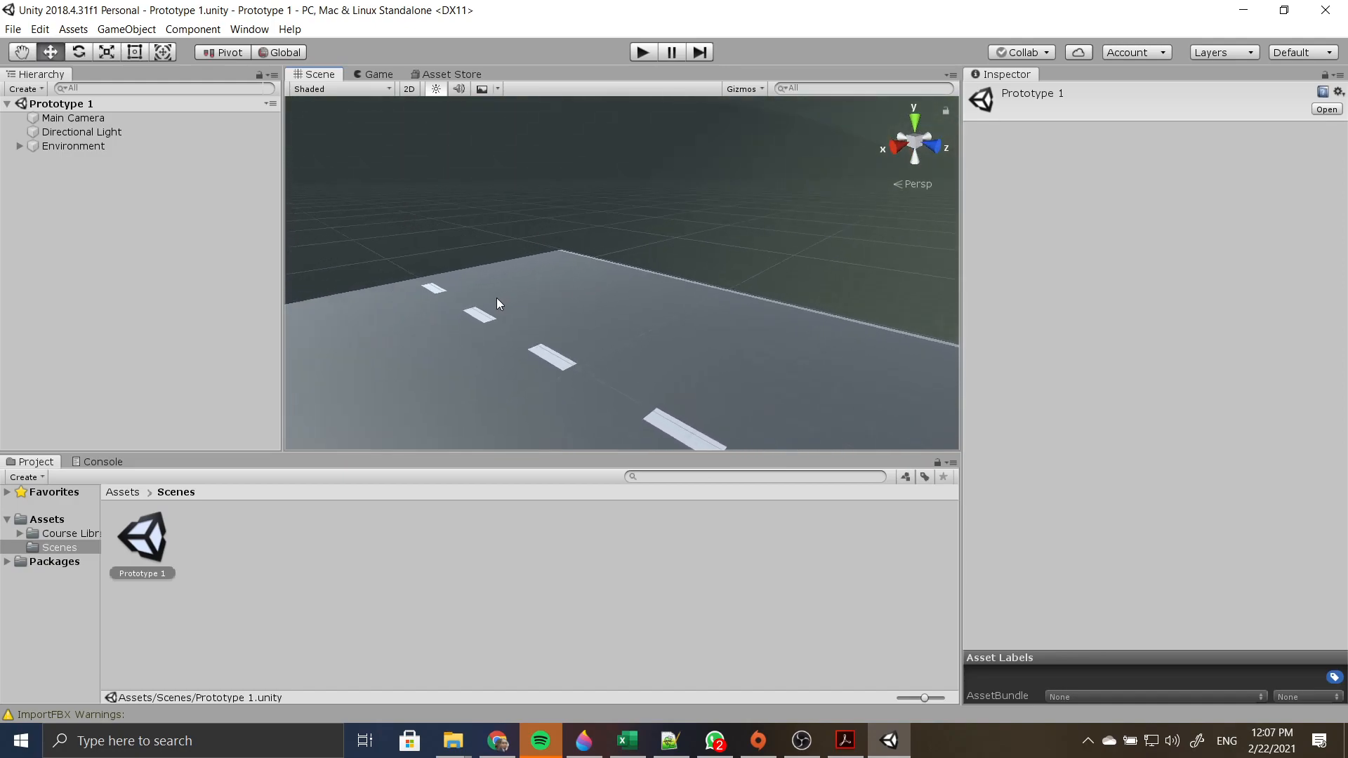
{"action": "right_click_drag", "start_coordinate": [370, 392], "coordinate": [471, 398]}
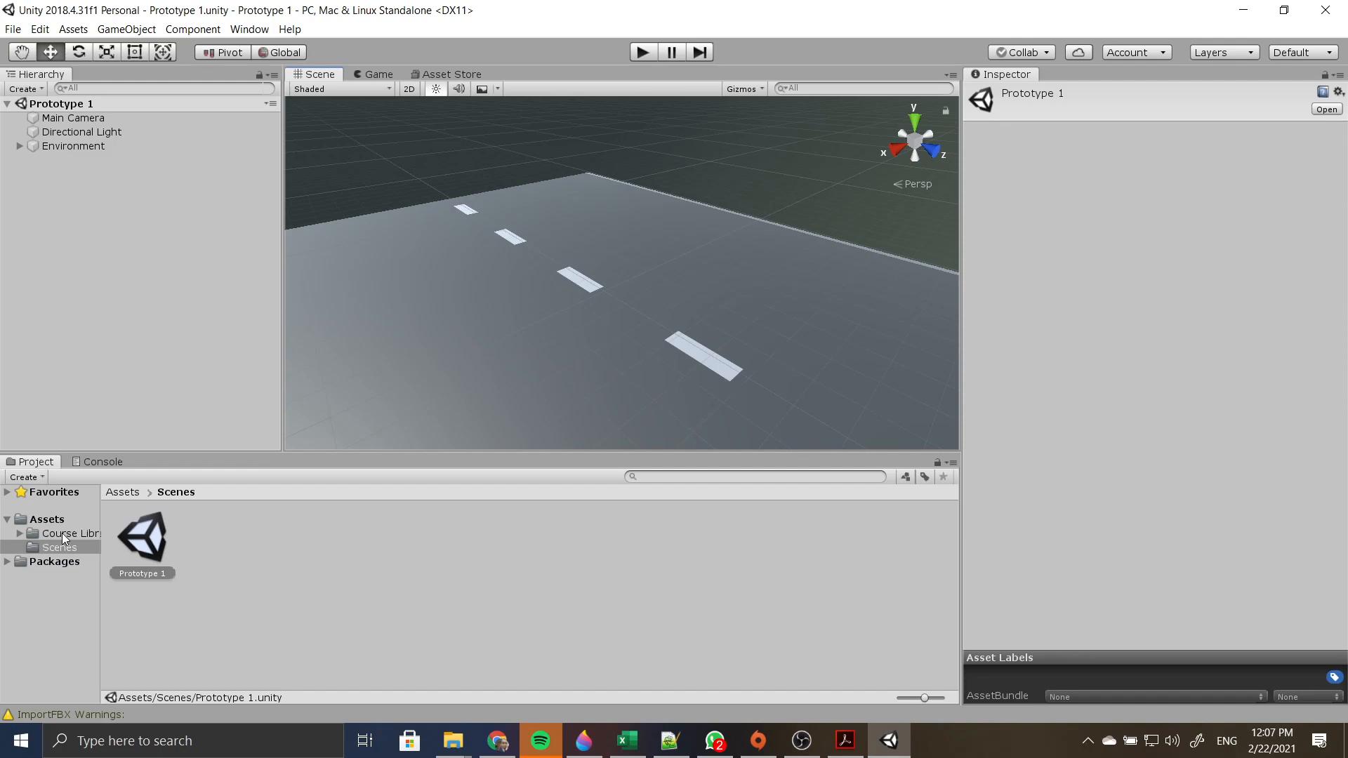
{"action": "left_click_drag", "start_coordinate": [104, 522], "coordinate": [172, 528]}
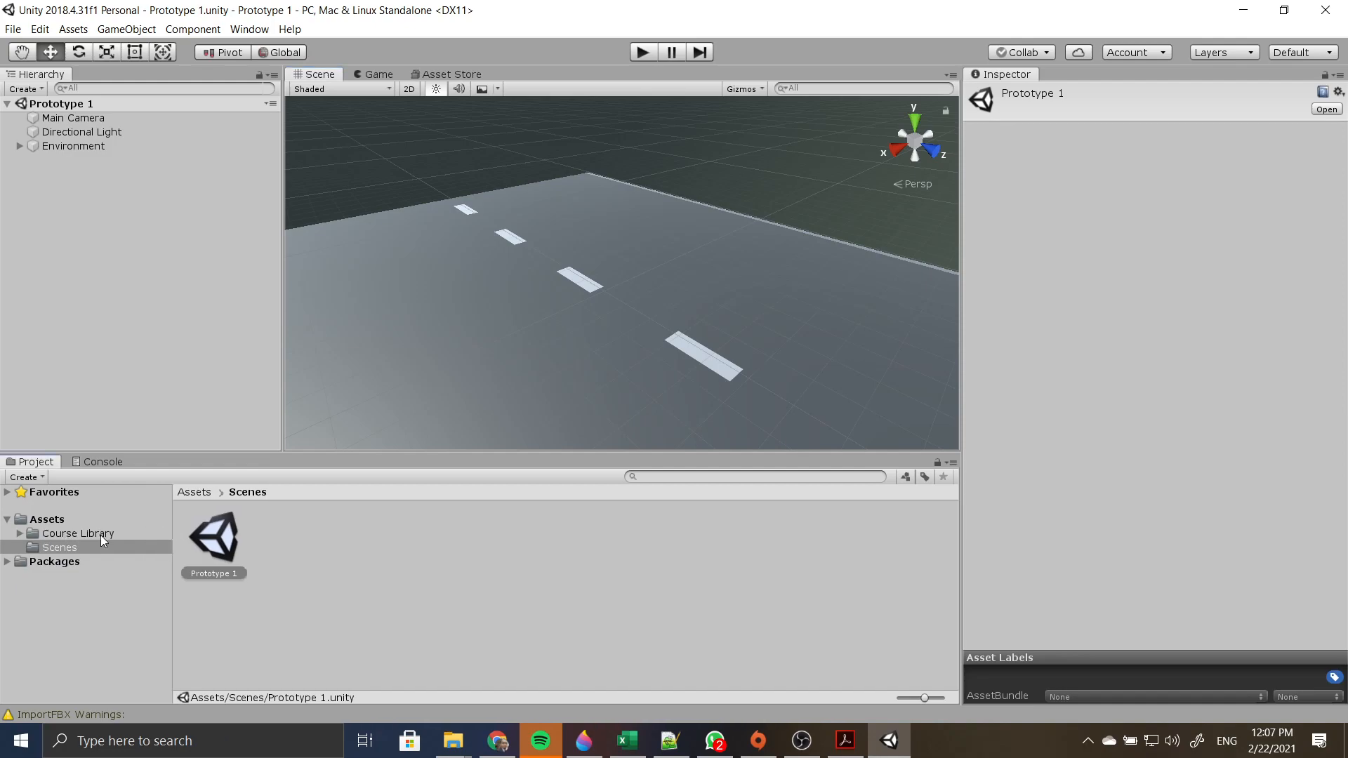
{"action": "left_click", "coordinate": [91, 535]}
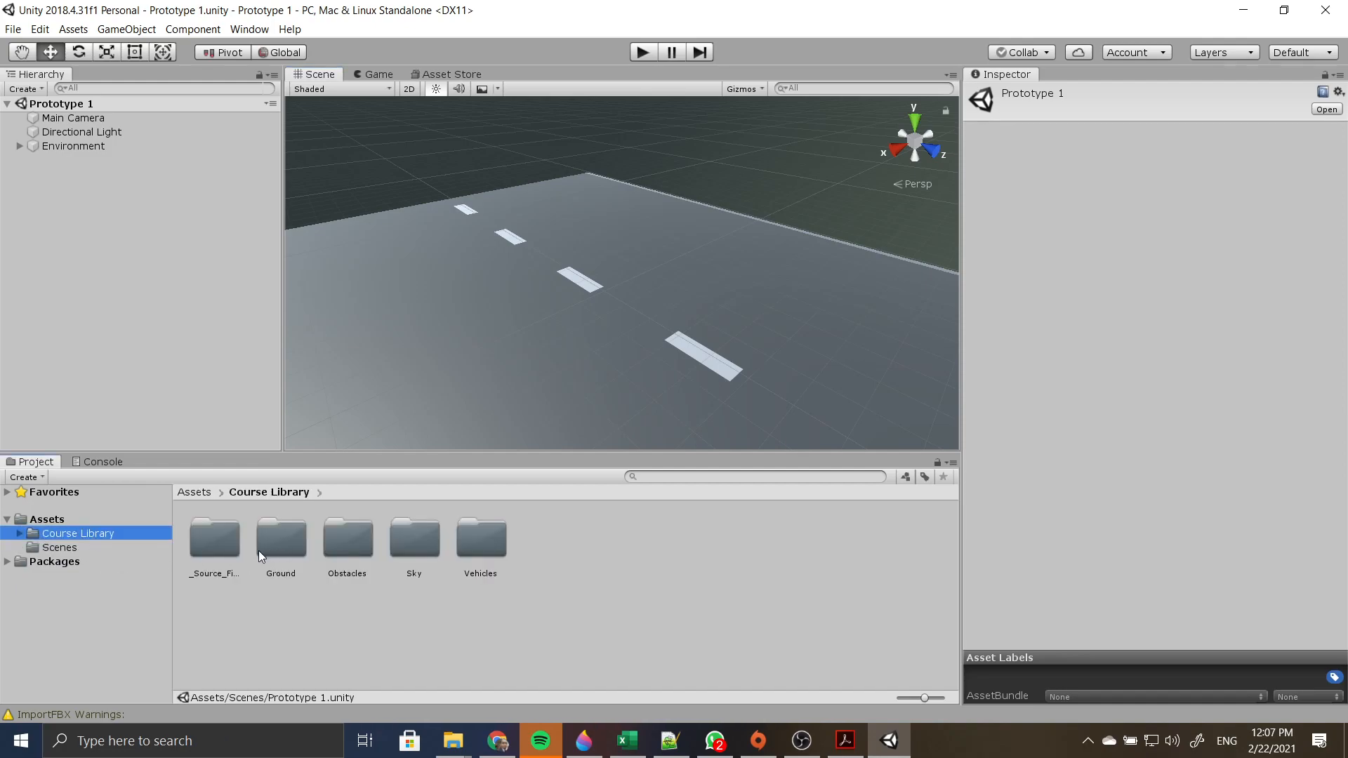
{"action": "double_click", "coordinate": [474, 550]}
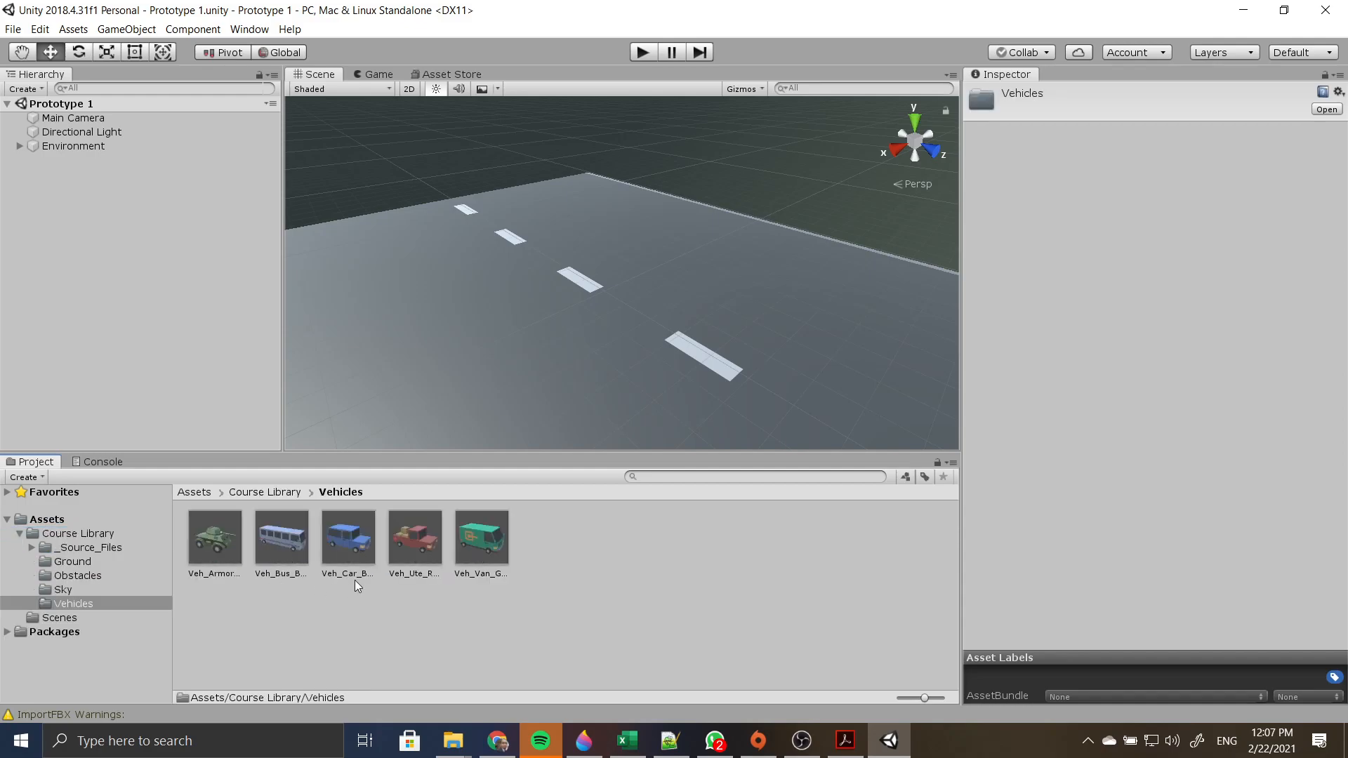
- Preview each of the vehicle prefabs in the Vehicles folder
{"action": "left_click", "coordinate": [463, 532]}
{"action": "left_click", "coordinate": [415, 538]}
{"action": "left_click", "coordinate": [349, 537]}
{"action": "left_click", "coordinate": [210, 545]}
{"action": "key", "text": "Right"}
{"action": "key", "text": "Right"}
{"action": "key", "text": "Right"}
{"action": "key", "text": "Right"}
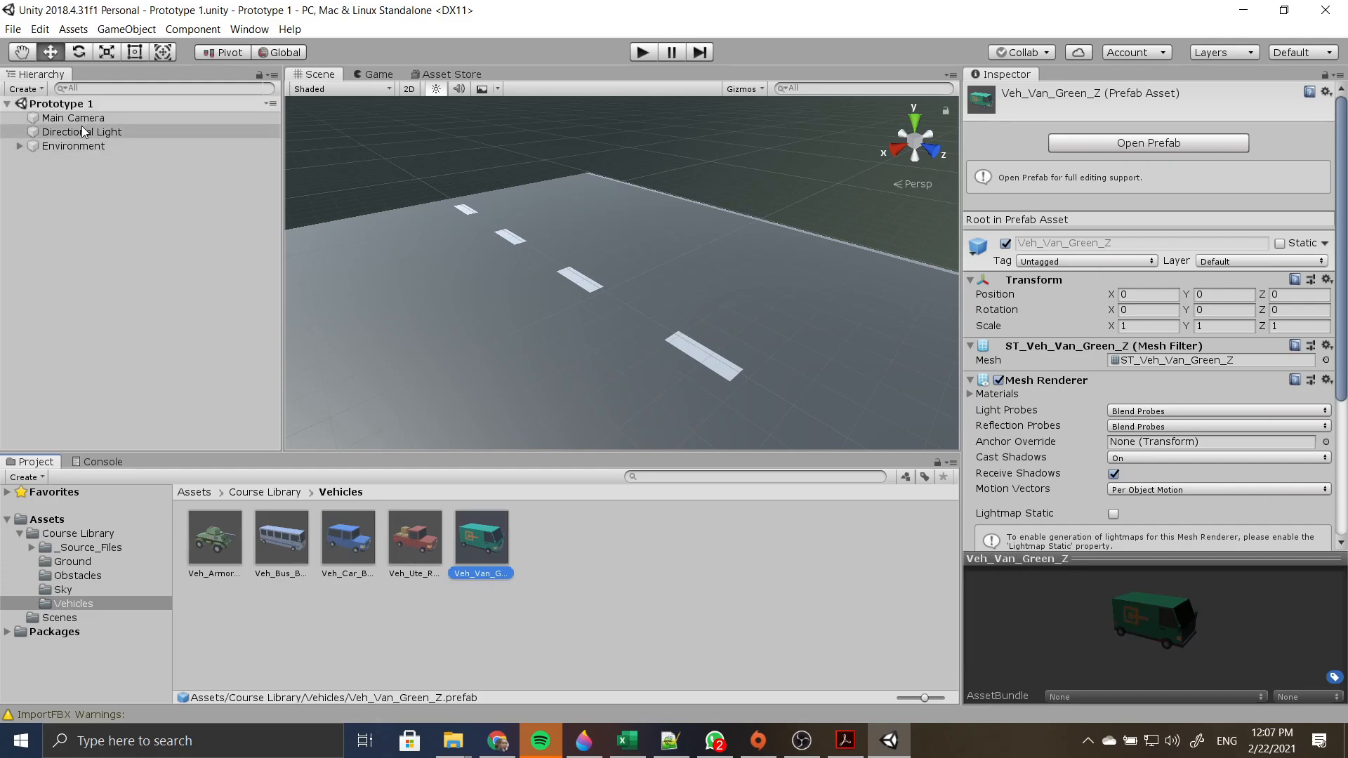
- Expand the Environment object in the scene and examine the road, mountains and sky it contains
{"action": "right_click_drag", "start_coordinate": [471, 343], "coordinate": [444, 309]}
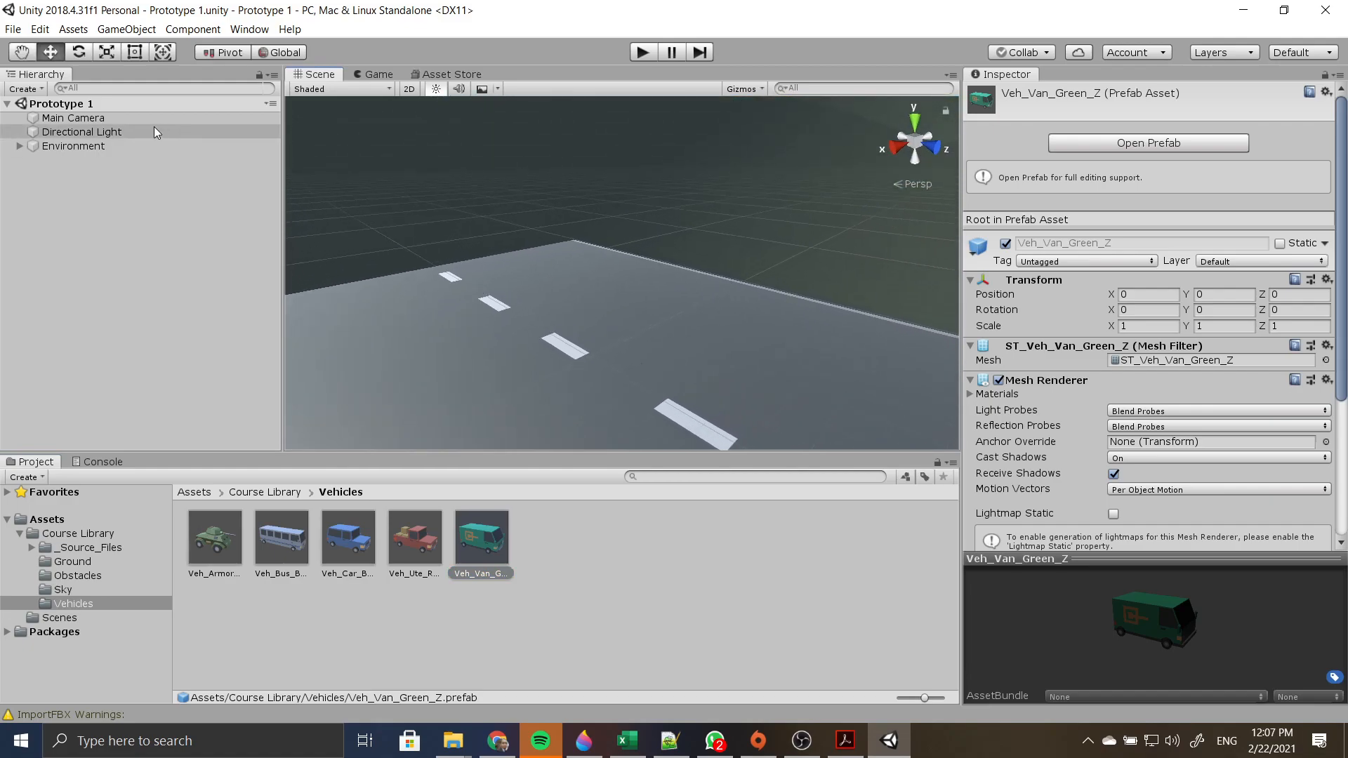
{"action": "left_click", "coordinate": [19, 146]}
{"action": "right_click_drag", "start_coordinate": [643, 323], "coordinate": [665, 131]}
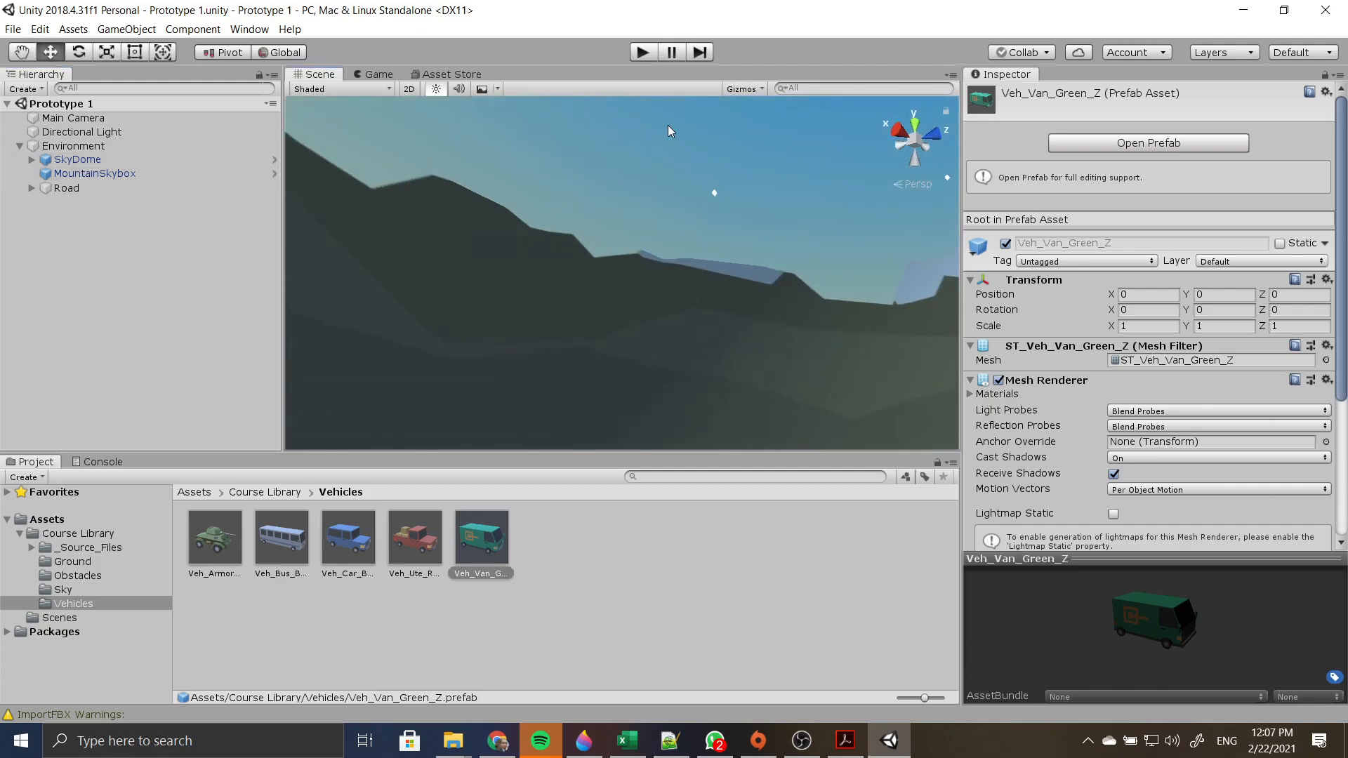
{"action": "right_click_drag", "start_coordinate": [650, 202], "coordinate": [588, 344]}
{"action": "right_click_drag", "start_coordinate": [745, 215], "coordinate": [671, 314]}
{"action": "right_click_drag", "start_coordinate": [561, 259], "coordinate": [474, 292]}
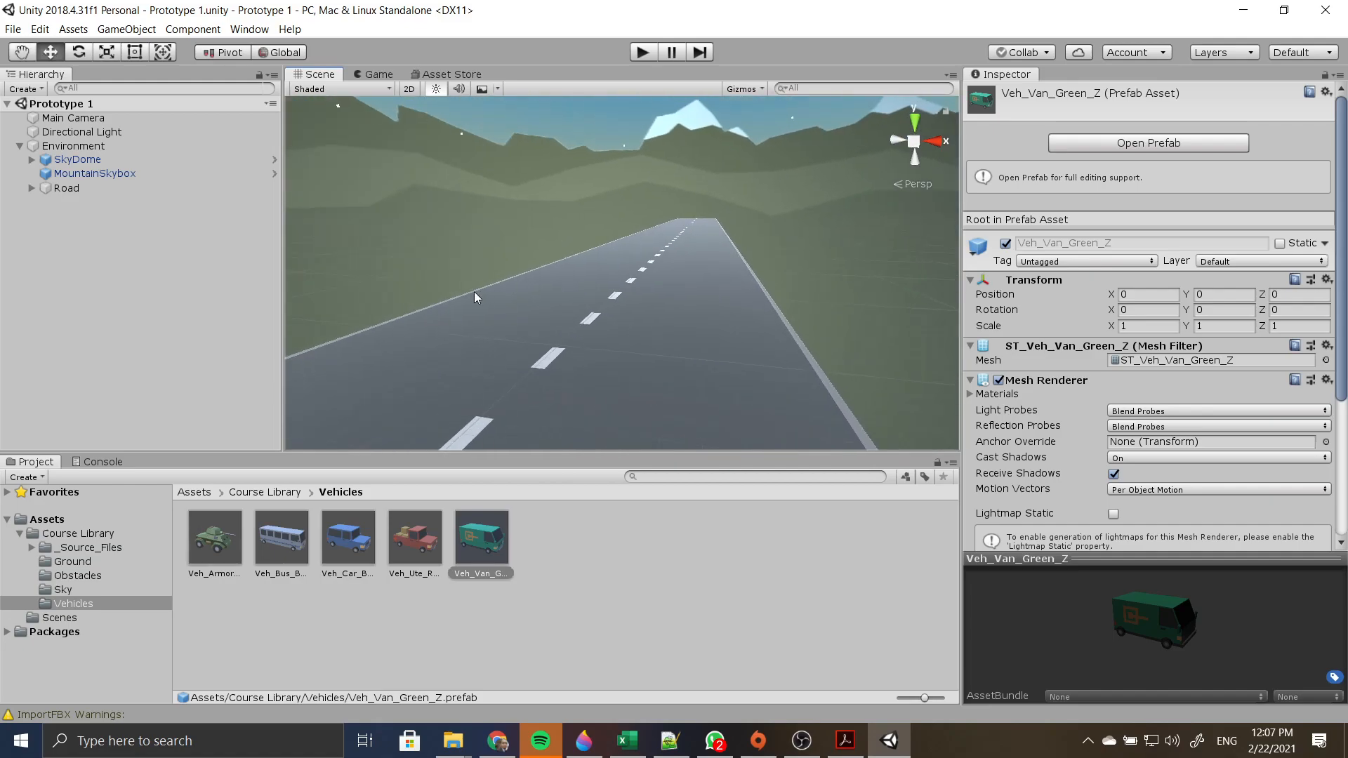
{"action": "left_click", "coordinate": [63, 188]}
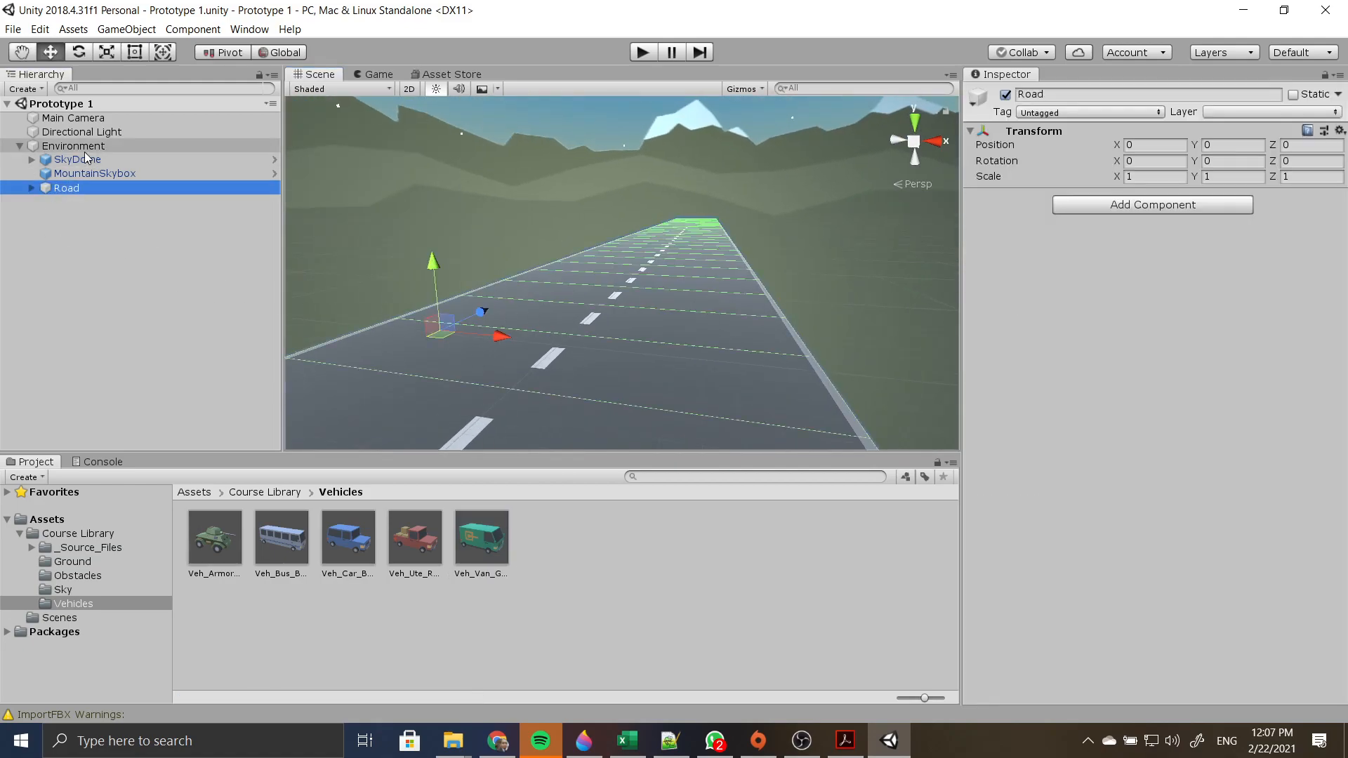
{"action": "left_click", "coordinate": [84, 149]}
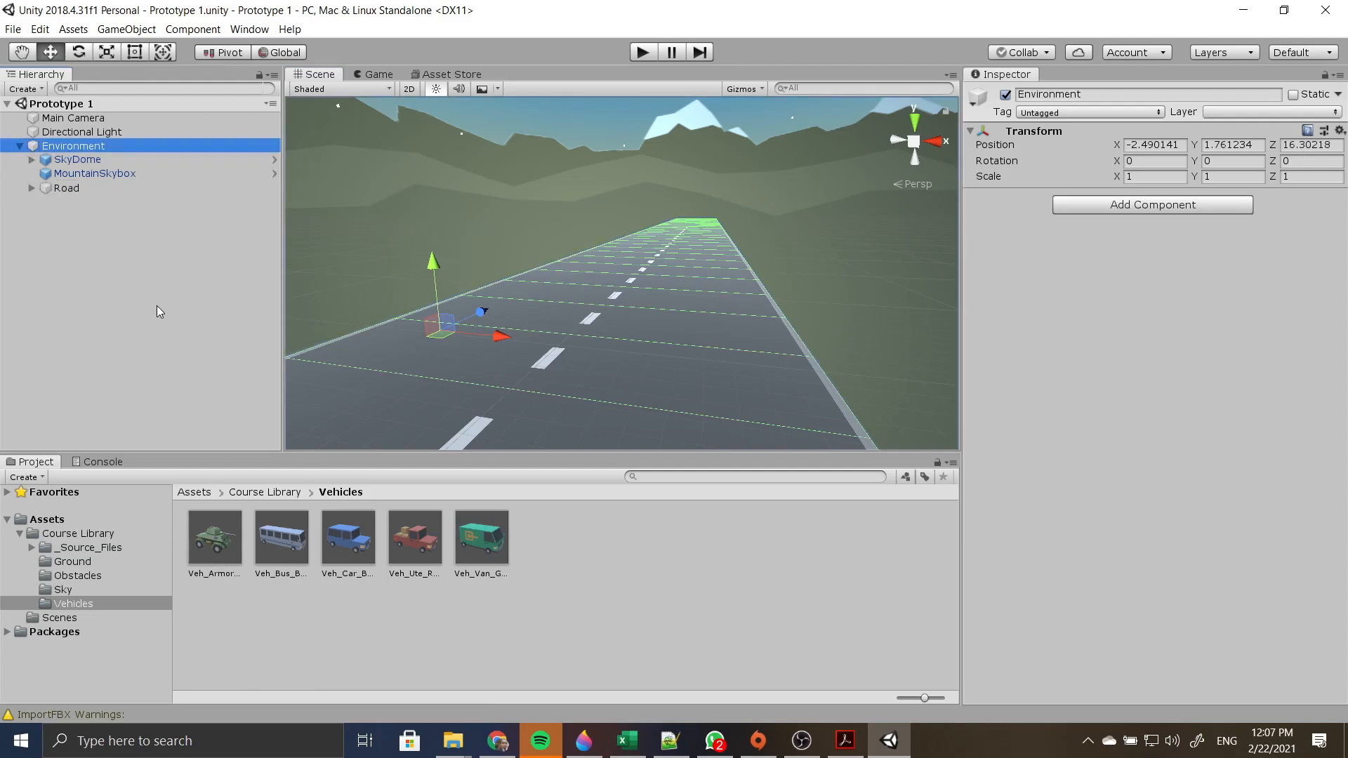
{"action": "left_click", "coordinate": [246, 327]}
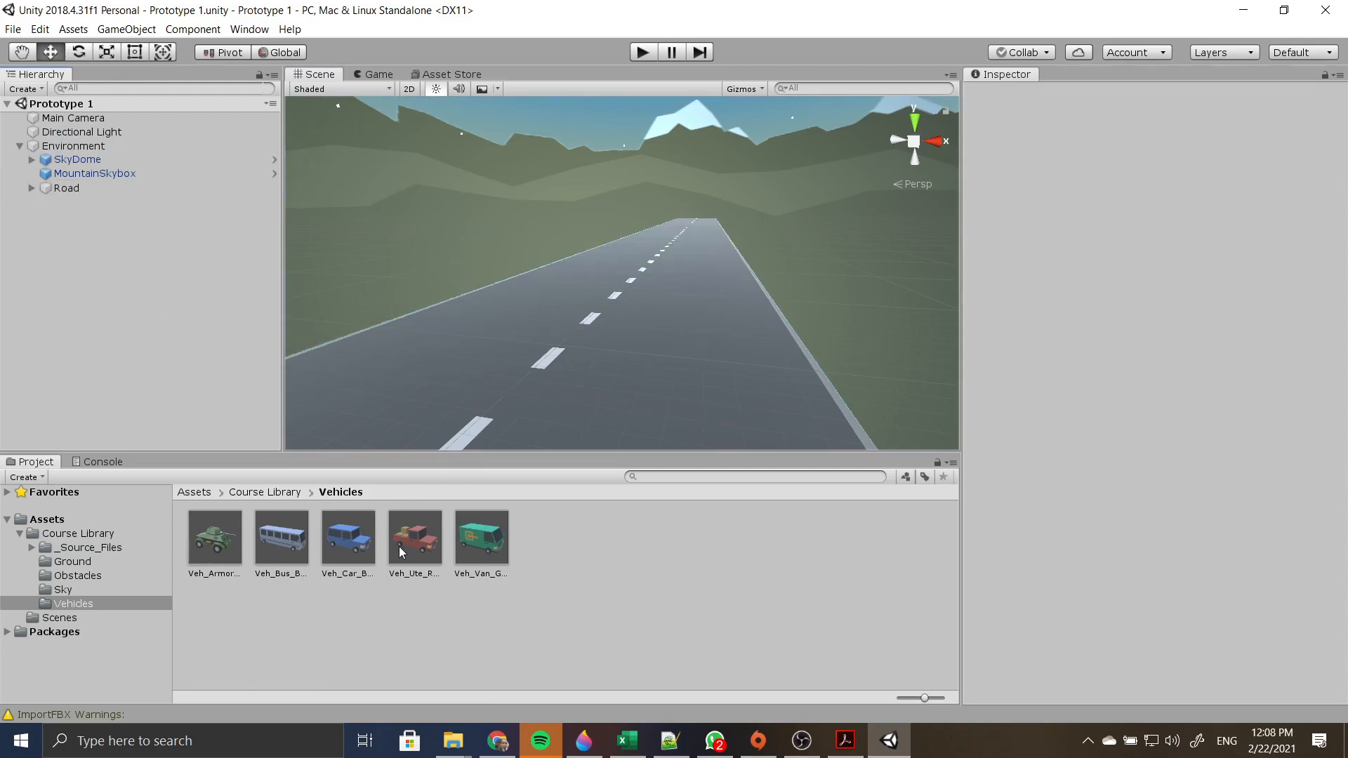
- Add the Veh_Car_Blue_Z prefab to the Prototype 1 scene as a root object
{"action": "left_click_drag", "start_coordinate": [330, 393], "coordinate": [491, 439], "text": "alt"}
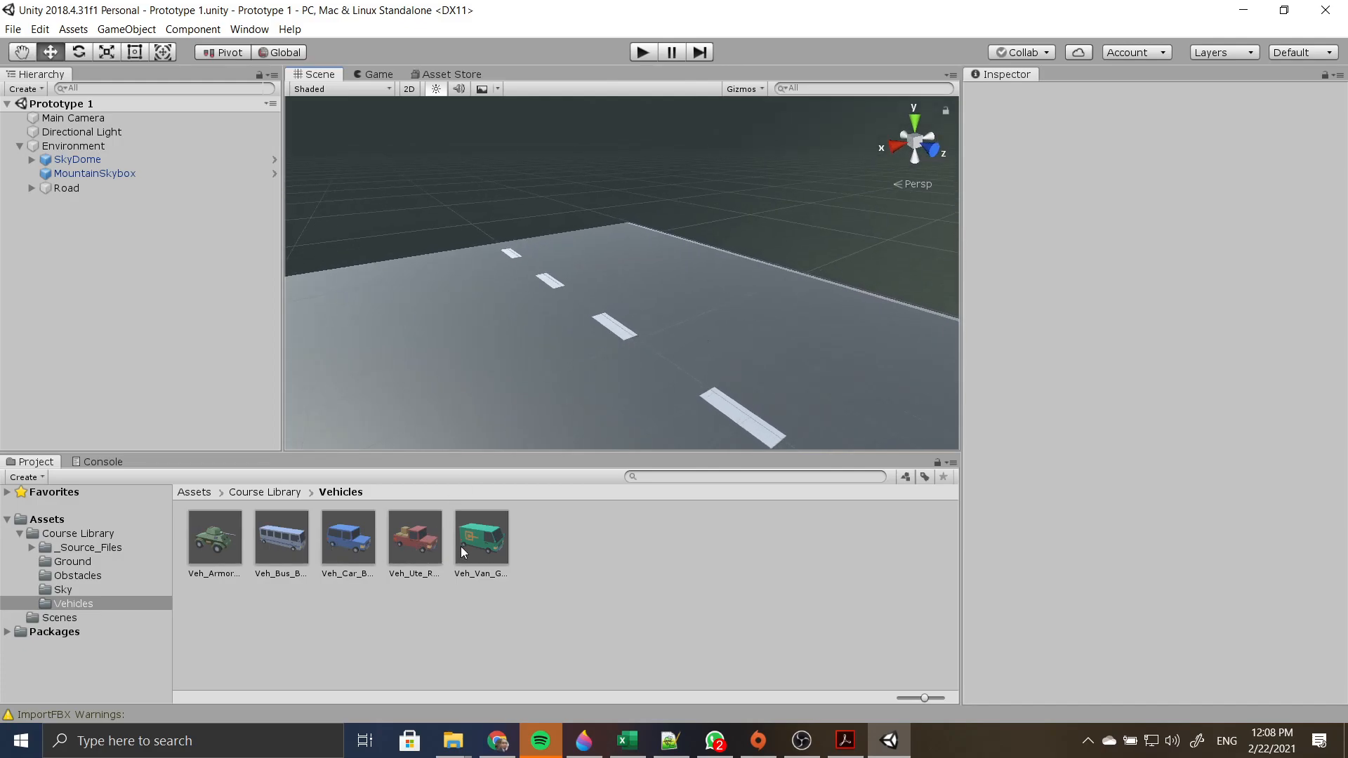
{"action": "left_click", "coordinate": [358, 548]}
{"action": "left_click_drag", "start_coordinate": [358, 549], "coordinate": [76, 281]}
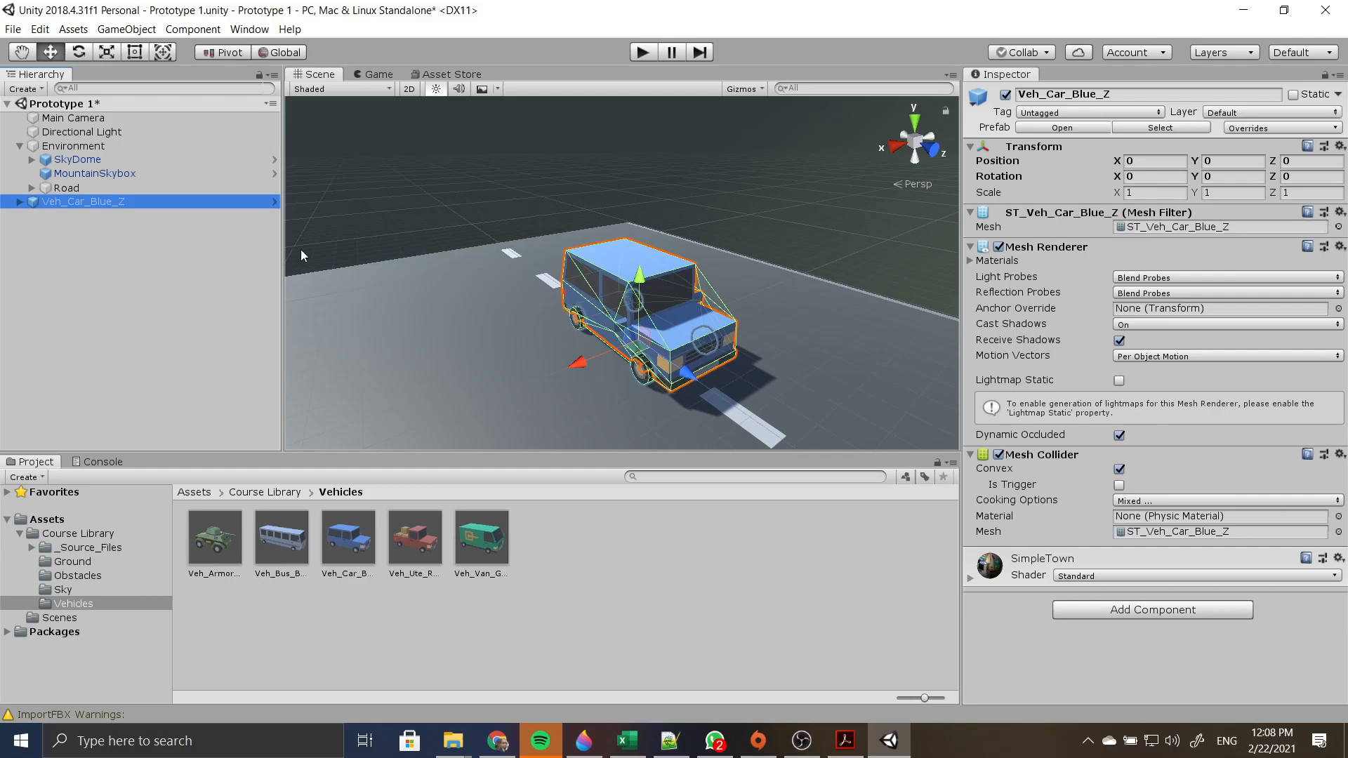
- Examine the blue car on the road from several sides
{"action": "left_click_drag", "start_coordinate": [316, 285], "coordinate": [584, 313], "text": "alt"}
{"action": "right_click_drag", "start_coordinate": [537, 415], "coordinate": [544, 446], "text": "alt"}
{"action": "right_click_drag", "start_coordinate": [703, 256], "coordinate": [650, 257]}
{"action": "left_click_drag", "start_coordinate": [725, 261], "coordinate": [913, 281], "text": "alt"}
{"action": "left_click_drag", "start_coordinate": [574, 317], "coordinate": [812, 252], "text": "alt"}
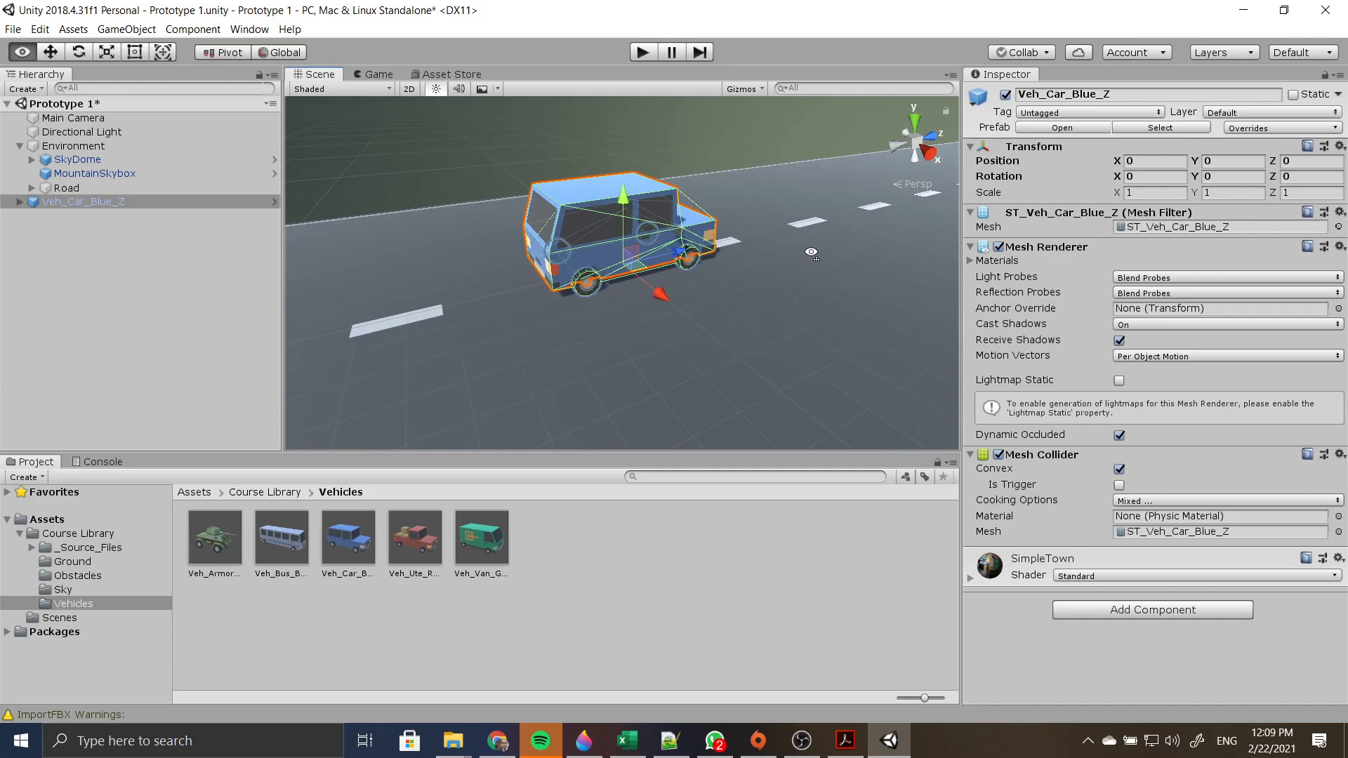
{"action": "left_click_drag", "start_coordinate": [811, 252], "coordinate": [781, 193], "text": "alt"}
{"action": "right_click_drag", "start_coordinate": [782, 193], "coordinate": [657, 235]}
- Frame the blue car in the Scene view and examine it from behind at closer and wider distances
{"action": "key", "text": "f"}
{"action": "key", "text": "w"}
{"action": "key", "text": "s"}
{"action": "key", "text": "d"}
{"action": "key", "text": "s"}
{"action": "key", "text": "a"}
{"action": "right_click_drag", "start_coordinate": [772, 245], "coordinate": [694, 302]}
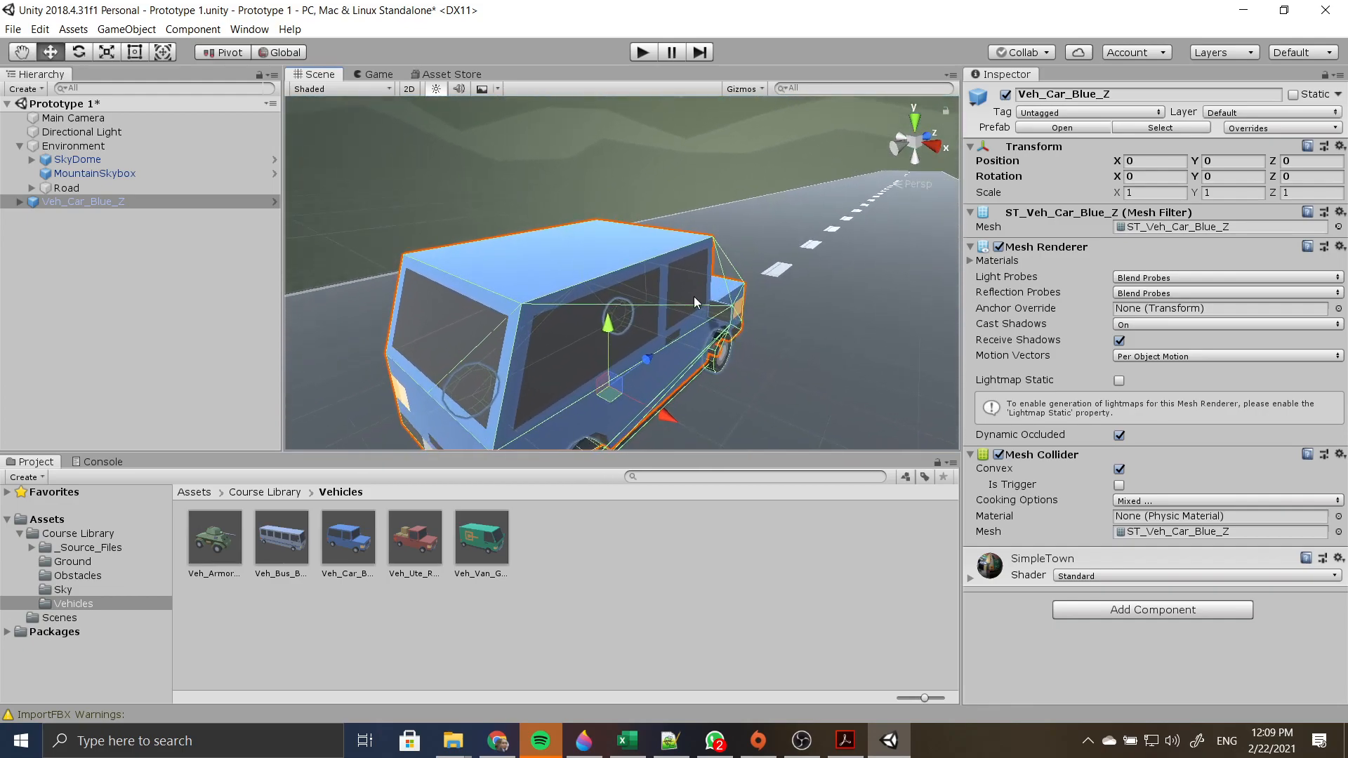
{"action": "scroll", "coordinate": [694, 302], "scroll_direction": "down", "scroll_amount": 1}
{"action": "scroll", "coordinate": [692, 289], "scroll_direction": "down", "scroll_amount": 5}
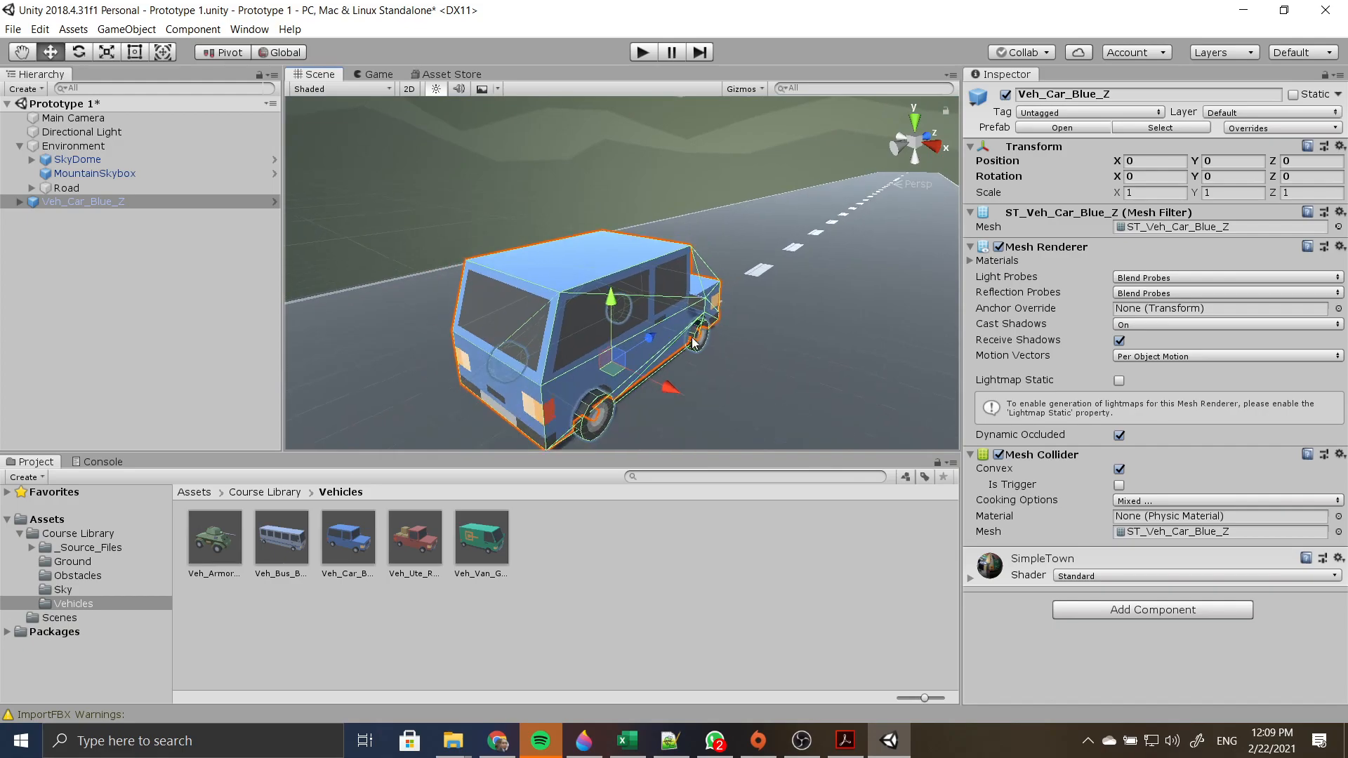
{"action": "scroll", "coordinate": [727, 326], "scroll_direction": "up", "scroll_amount": 2}
{"action": "scroll", "coordinate": [719, 326], "scroll_direction": "down", "scroll_amount": 2}
{"action": "scroll", "coordinate": [746, 316], "scroll_direction": "up", "scroll_amount": 3}
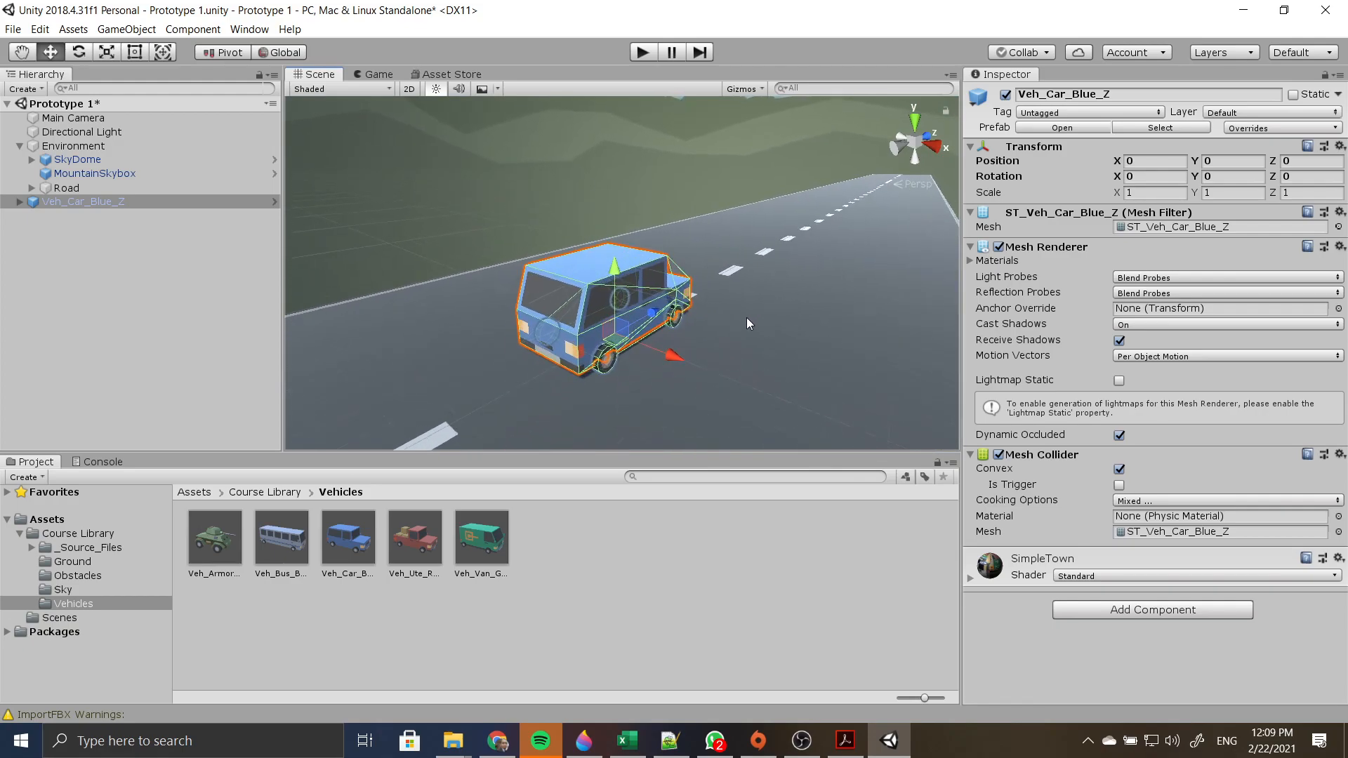
- Refocus on the blue car and survey it together with the road ahead from different angles and distances
{"action": "middle_click_drag", "start_coordinate": [740, 278], "coordinate": [675, 271]}
{"action": "right_click_drag", "start_coordinate": [674, 271], "coordinate": [749, 246]}
{"action": "key", "text": "s"}
{"action": "key", "text": "w"}
{"action": "key", "text": "f"}
{"action": "mouse_move", "coordinate": [658, 298]}
{"action": "middle_mouse_down"}
{"action": "mouse_move", "coordinate": [780, 362]}
{"action": "mouse_move", "coordinate": [536, 325]}
{"action": "mouse_move", "coordinate": [895, 272]}
{"action": "mouse_move", "coordinate": [457, 297]}
{"action": "mouse_move", "coordinate": [625, 272]}
{"action": "mouse_move", "coordinate": [944, 261]}
{"action": "mouse_move", "coordinate": [635, 283]}
{"action": "middle_mouse_up"}
{"action": "right_click_drag", "start_coordinate": [635, 283], "coordinate": [425, 228]}
{"action": "middle_click_drag", "start_coordinate": [783, 271], "coordinate": [604, 272]}
{"action": "right_click_drag", "start_coordinate": [565, 276], "coordinate": [774, 313]}
{"action": "middle_click_drag", "start_coordinate": [775, 314], "coordinate": [823, 258]}
{"action": "right_click_drag", "start_coordinate": [830, 245], "coordinate": [780, 272]}
{"action": "middle_click_drag", "start_coordinate": [779, 272], "coordinate": [731, 328]}
{"action": "scroll", "coordinate": [740, 327], "scroll_direction": "down", "scroll_amount": 4}
{"action": "scroll", "coordinate": [740, 327], "scroll_direction": "up", "scroll_amount": 4}
{"action": "scroll", "coordinate": [759, 292], "scroll_direction": "down", "scroll_amount": 4}
{"action": "scroll", "coordinate": [752, 302], "scroll_direction": "up", "scroll_amount": 4}
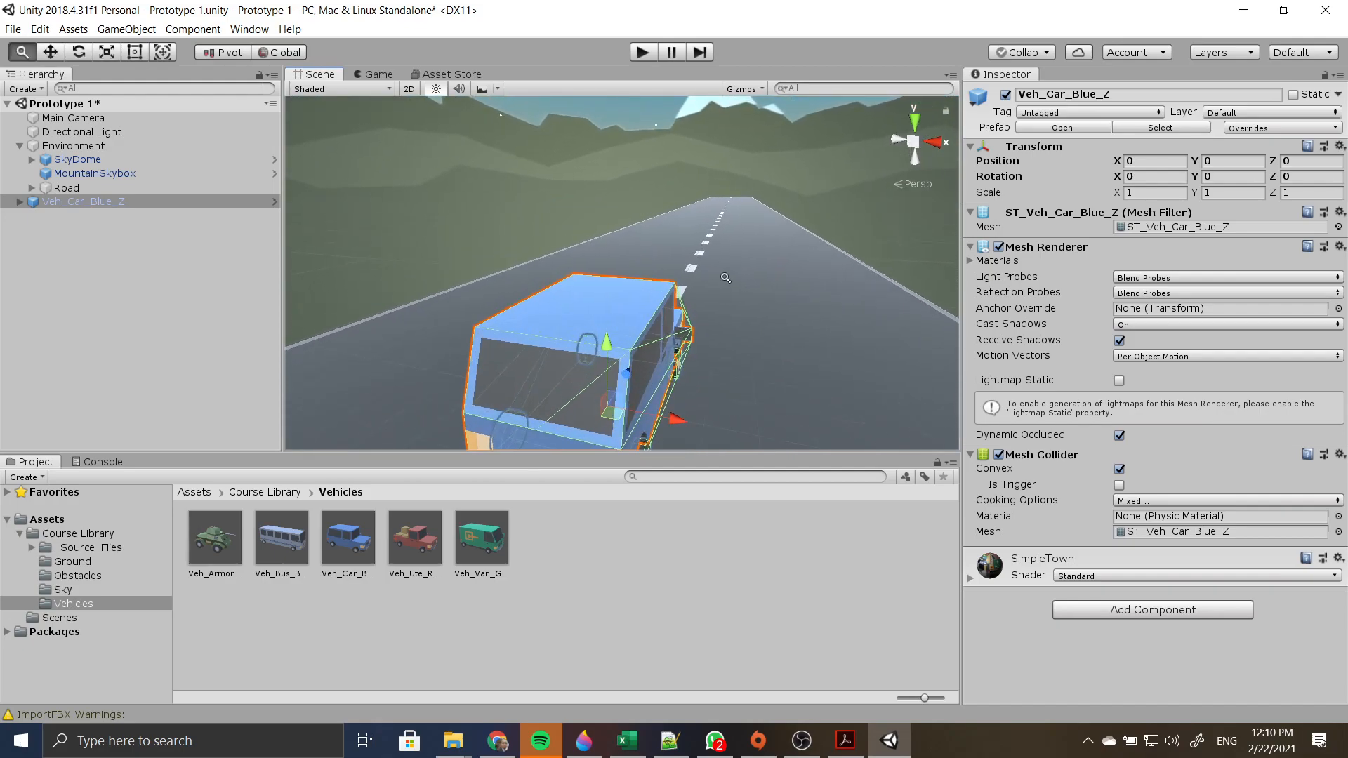
- Examine the blue car from its side with more of the surrounding road in view
{"action": "scroll", "coordinate": [748, 313], "scroll_direction": "down", "scroll_amount": 1}
{"action": "left_click_drag", "start_coordinate": [745, 325], "coordinate": [621, 285], "text": "alt"}
{"action": "middle_click_drag", "start_coordinate": [621, 286], "coordinate": [631, 322]}
{"action": "scroll", "coordinate": [634, 321], "scroll_direction": "down", "scroll_amount": 5}
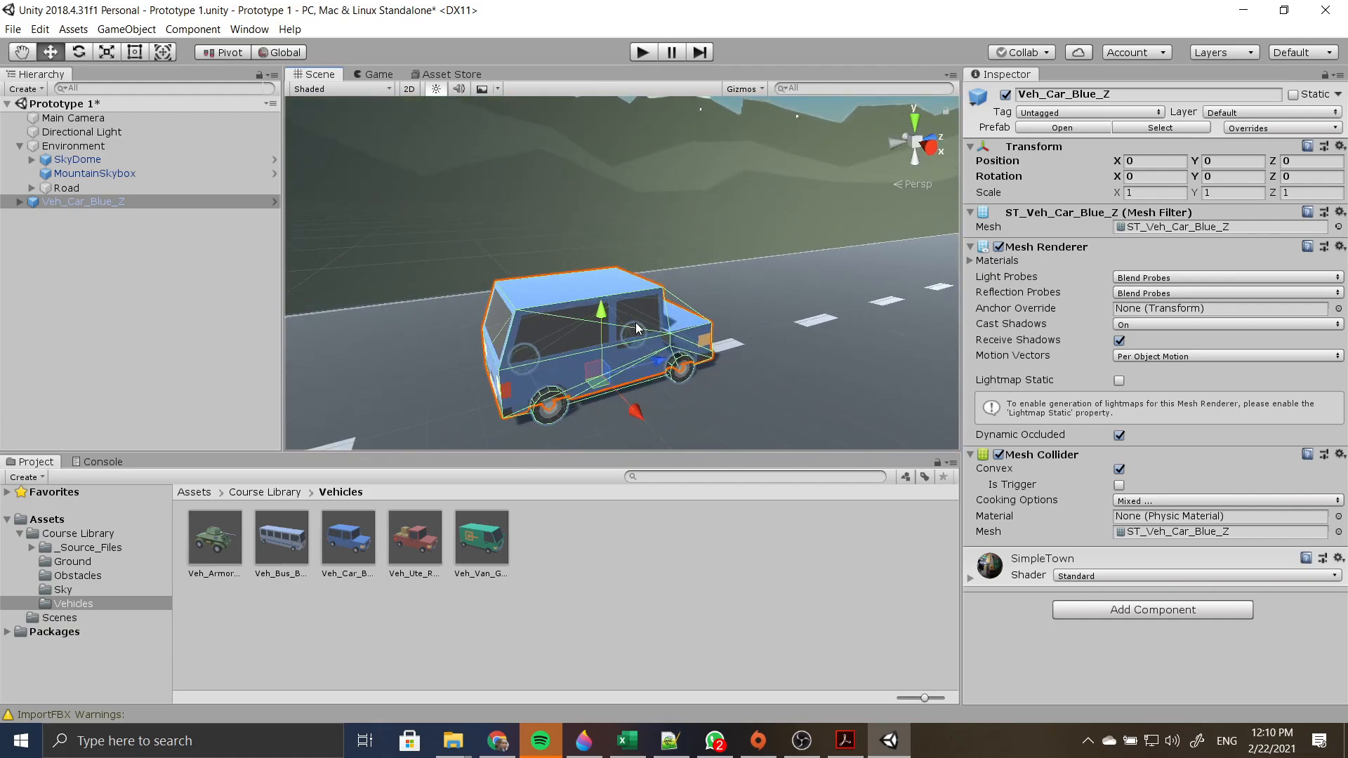
{"action": "middle_click_drag", "start_coordinate": [729, 293], "coordinate": [695, 290]}
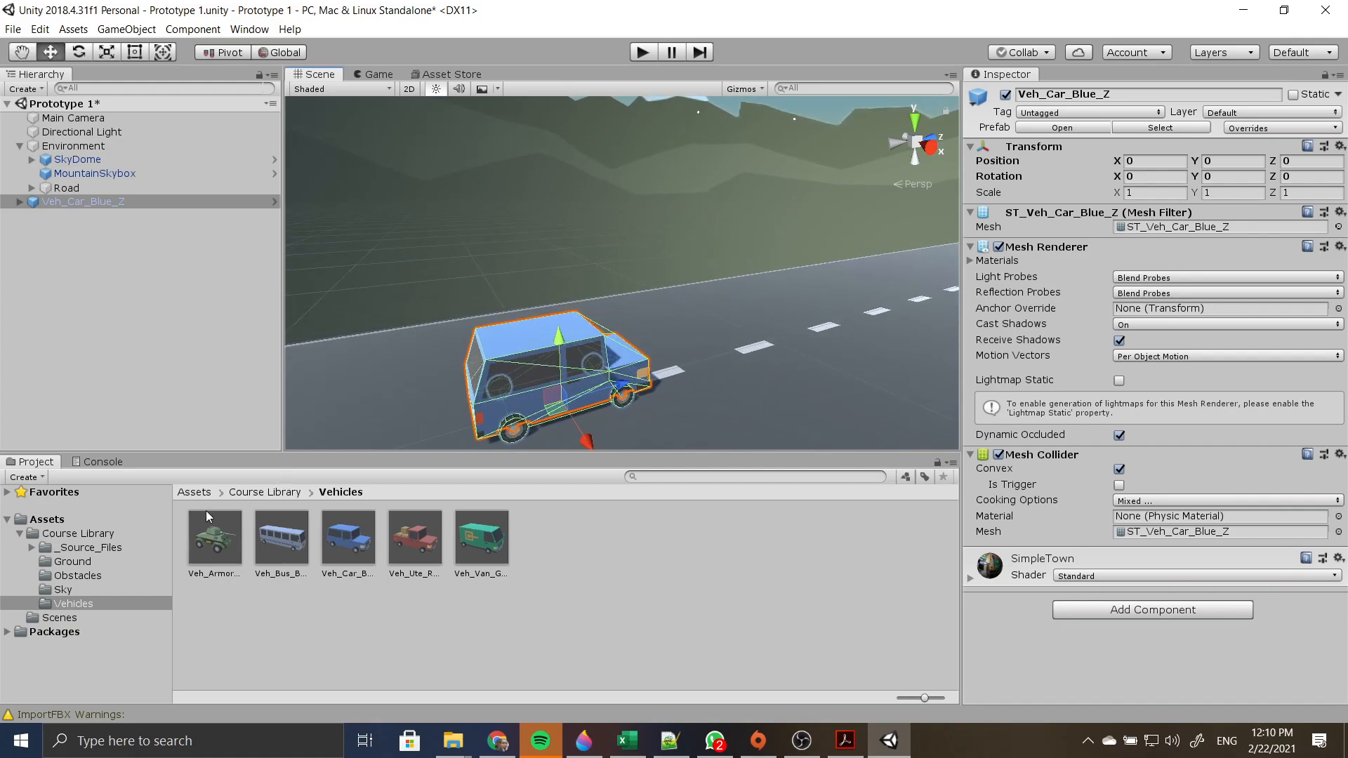
- Open the Course Library's Obstacles folder and preview its crate, barrier, spool, boulder and barrel prefabs
{"action": "left_click", "coordinate": [78, 577]}
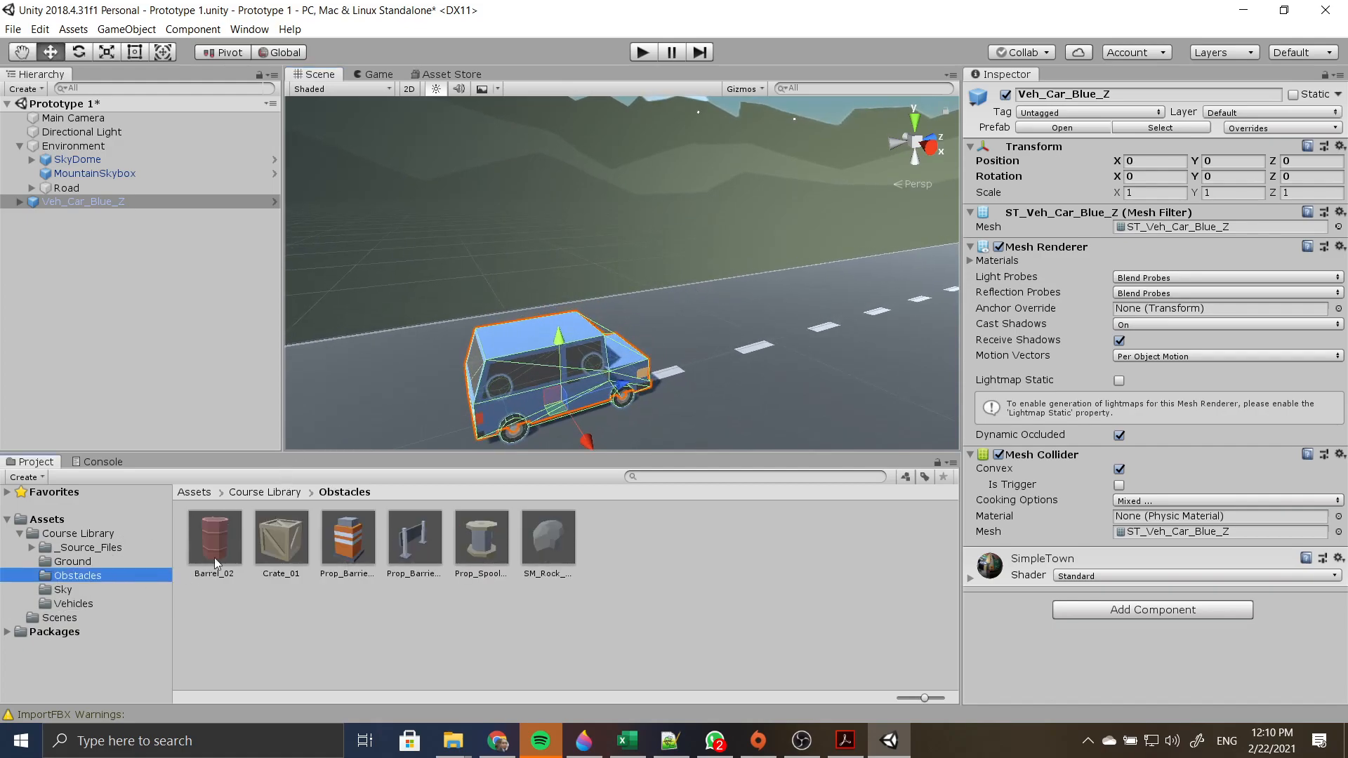
{"action": "right_click_drag", "start_coordinate": [633, 264], "coordinate": [753, 273]}
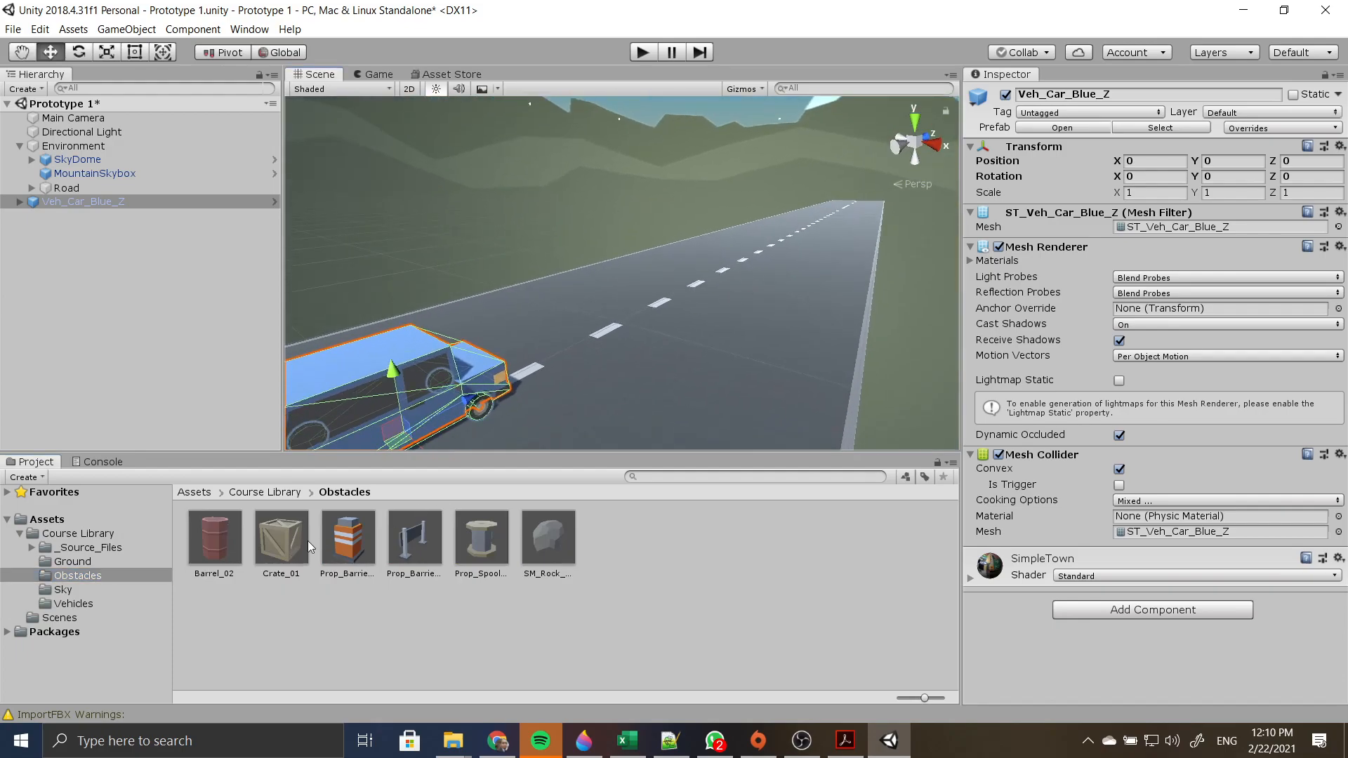
{"action": "left_click", "coordinate": [277, 551]}
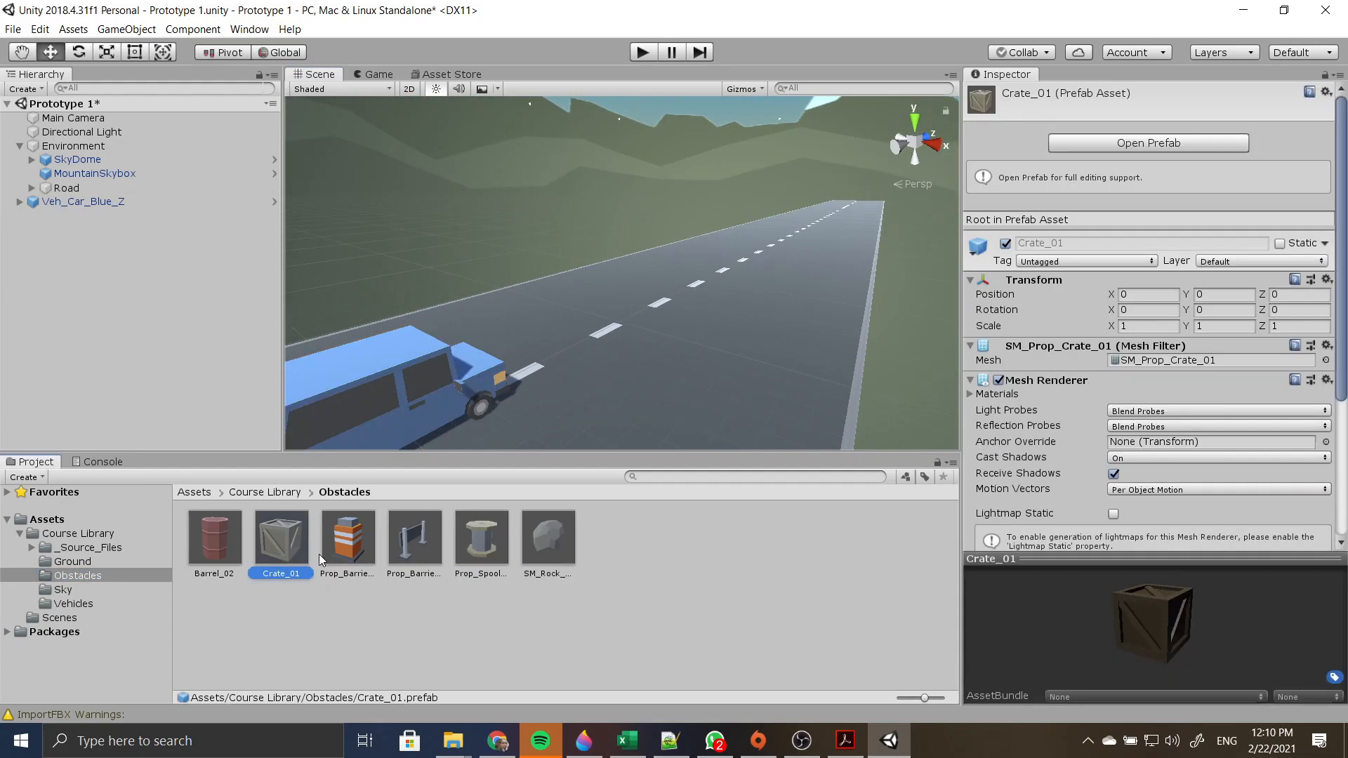
{"action": "left_click", "coordinate": [354, 551]}
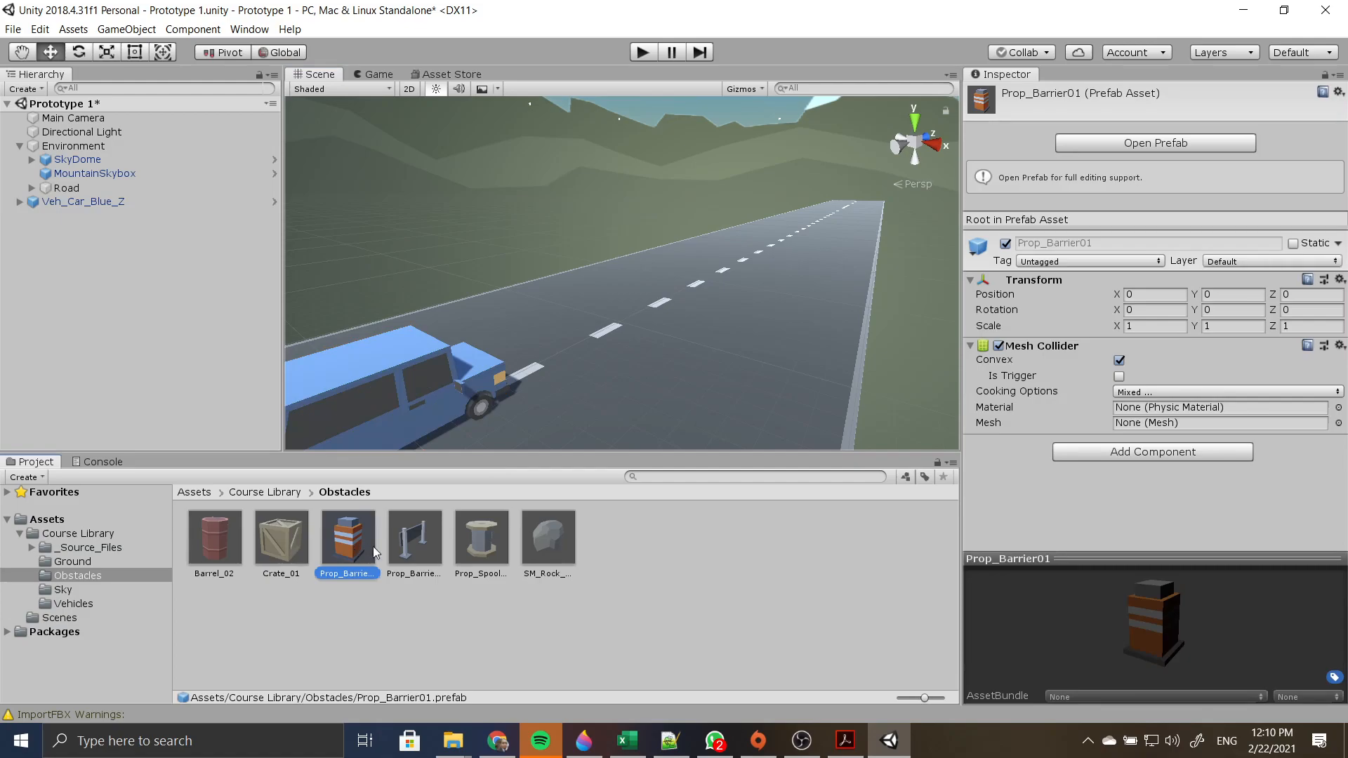
{"action": "left_click", "coordinate": [404, 551]}
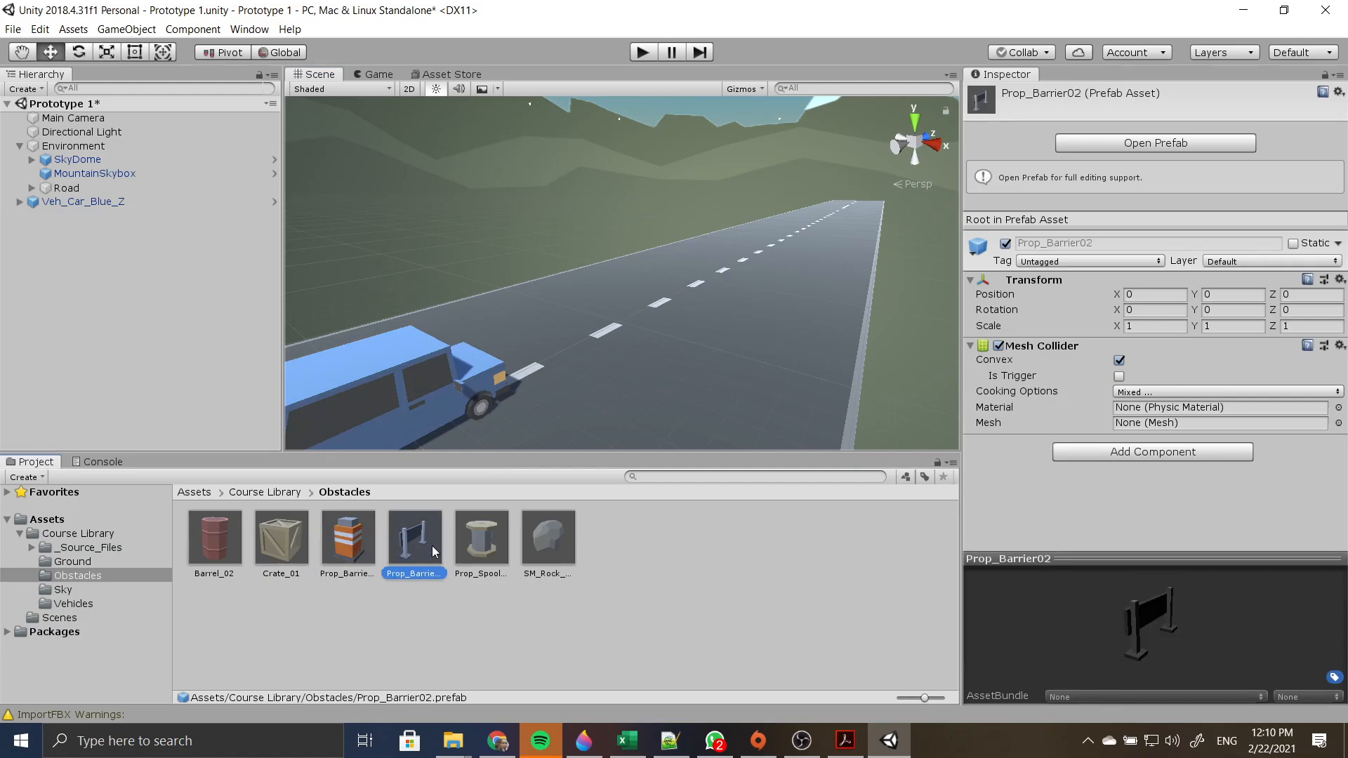
{"action": "left_click", "coordinate": [469, 551]}
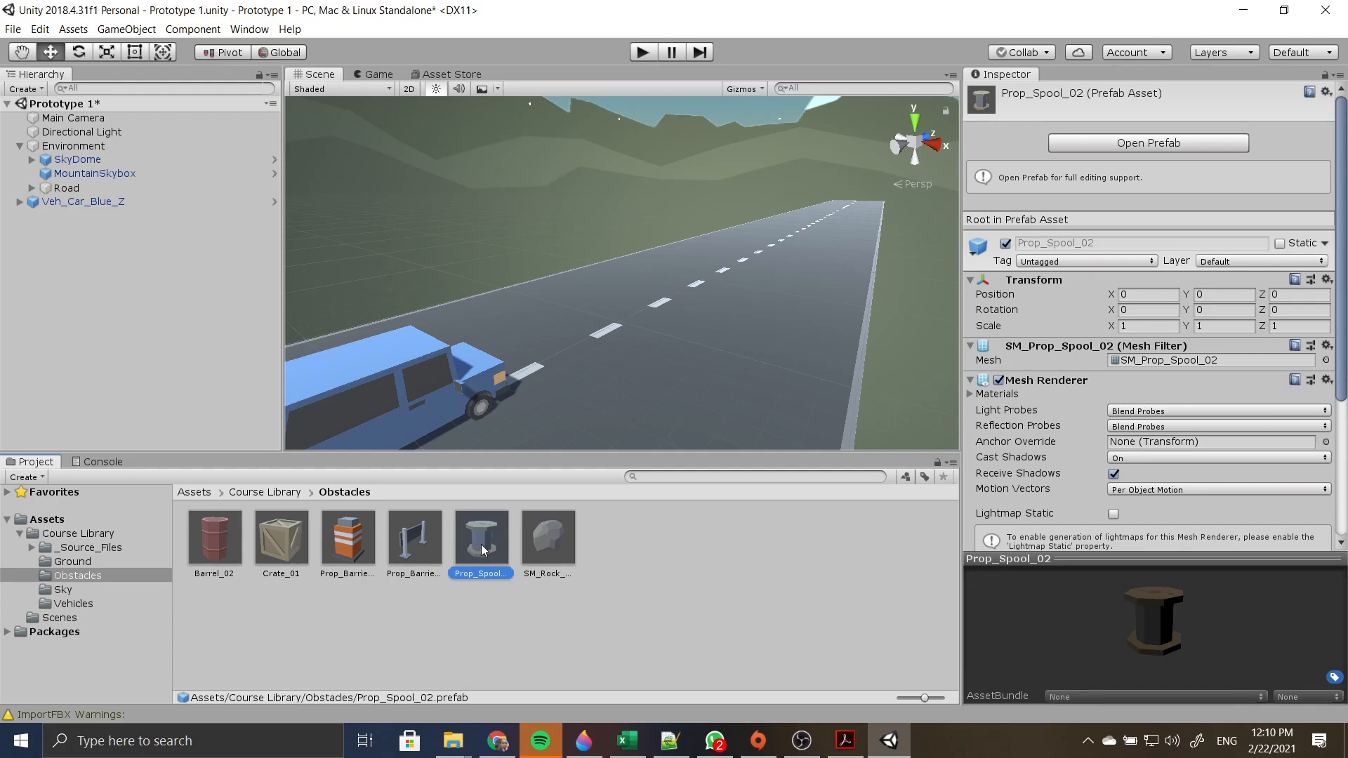
{"action": "left_click", "coordinate": [542, 546]}
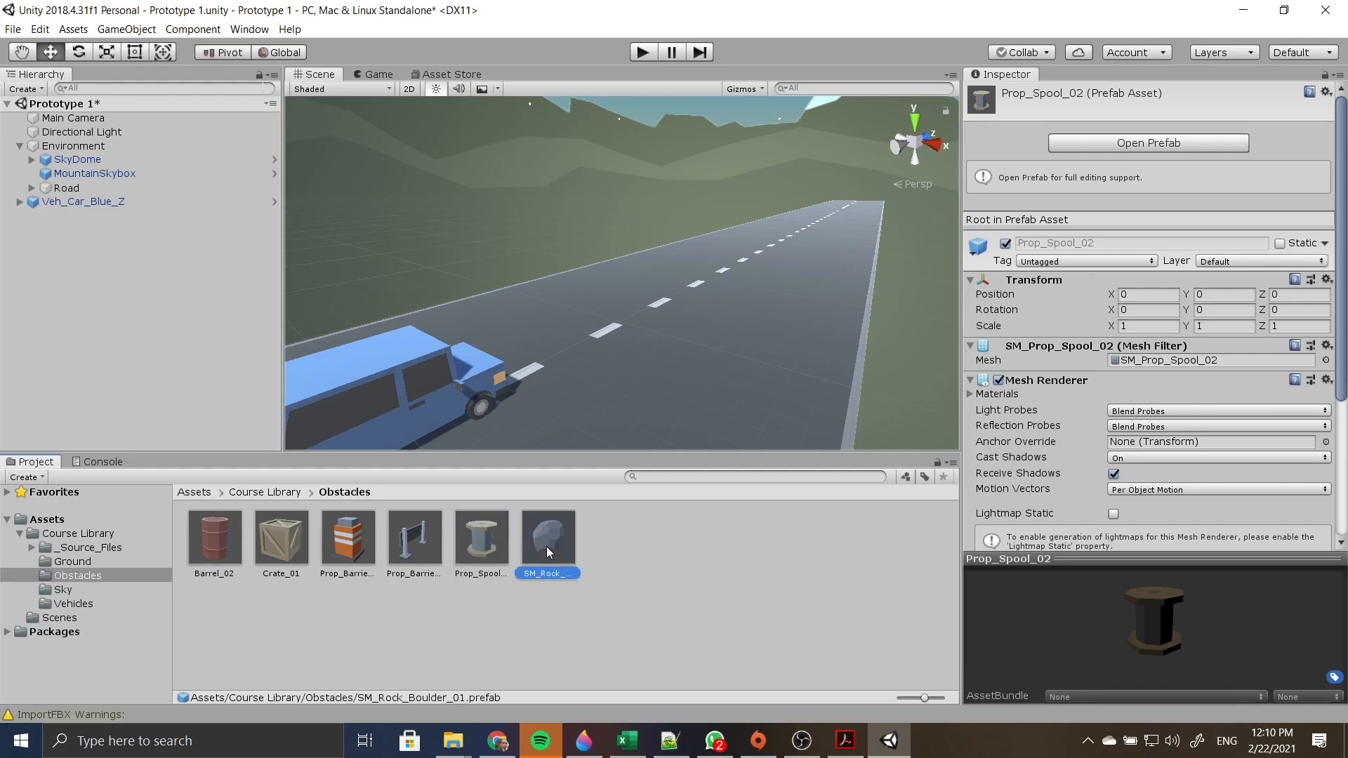
{"action": "left_click", "coordinate": [222, 552]}
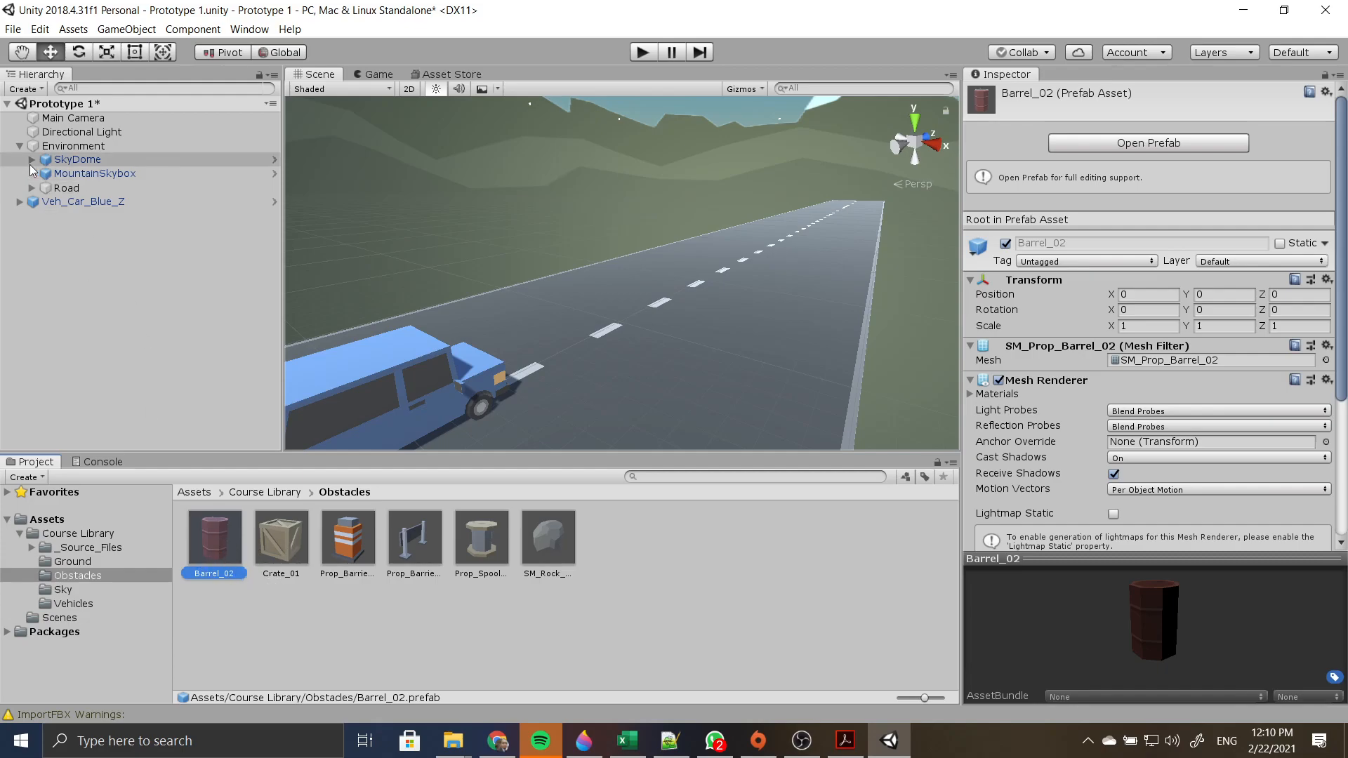
- Place the Barrel_02 prefab on the road's centre line ahead of the blue car, at about Z 13.7
{"action": "left_click_drag", "start_coordinate": [492, 401], "coordinate": [624, 368], "text": "alt"}
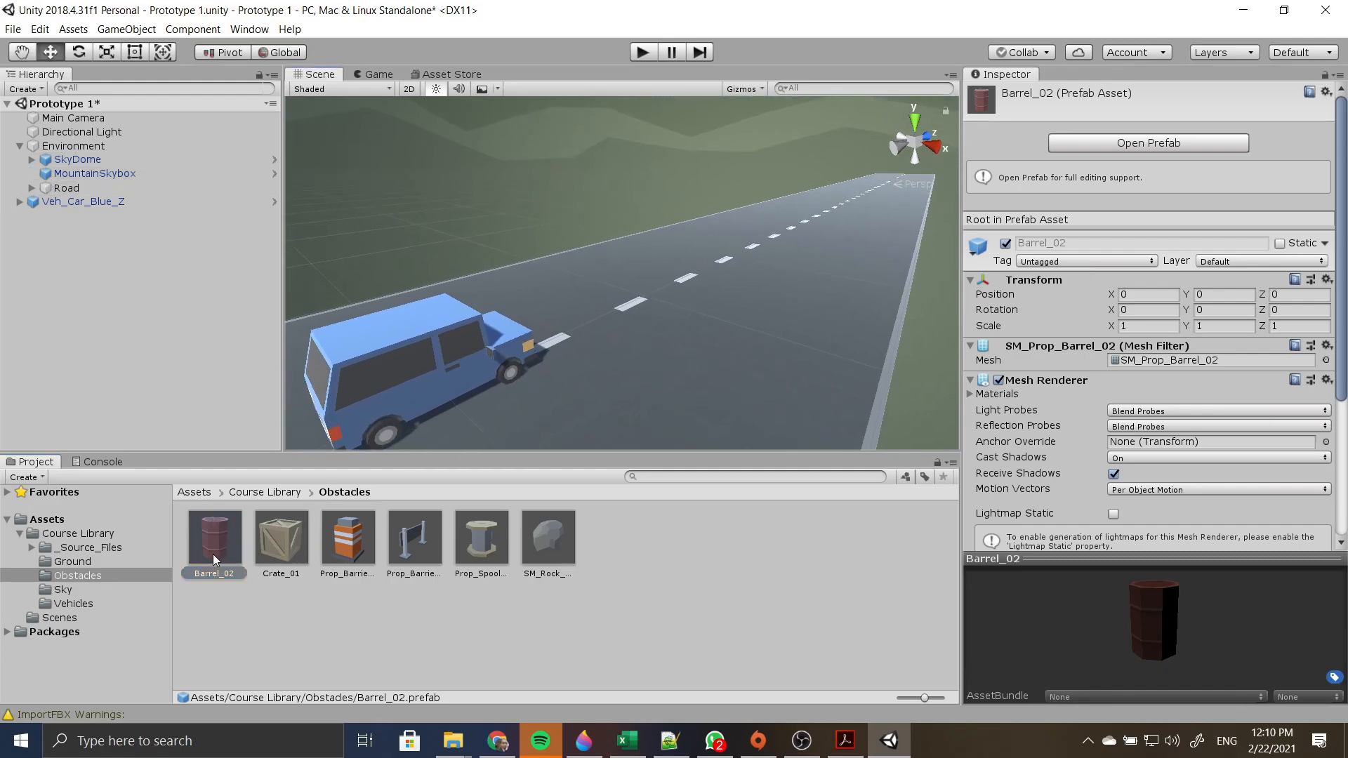
{"action": "left_click_drag", "start_coordinate": [209, 555], "coordinate": [687, 330]}
{"action": "left_click_drag", "start_coordinate": [678, 284], "coordinate": [741, 257]}
{"action": "mouse_move", "coordinate": [792, 316]}
{"action": "left_mouse_down"}
{"action": "mouse_move", "coordinate": [597, 270]}
{"action": "mouse_move", "coordinate": [583, 321]}
{"action": "mouse_move", "coordinate": [785, 337]}
{"action": "left_mouse_up"}
{"action": "left_click_drag", "start_coordinate": [685, 281], "coordinate": [686, 280]}
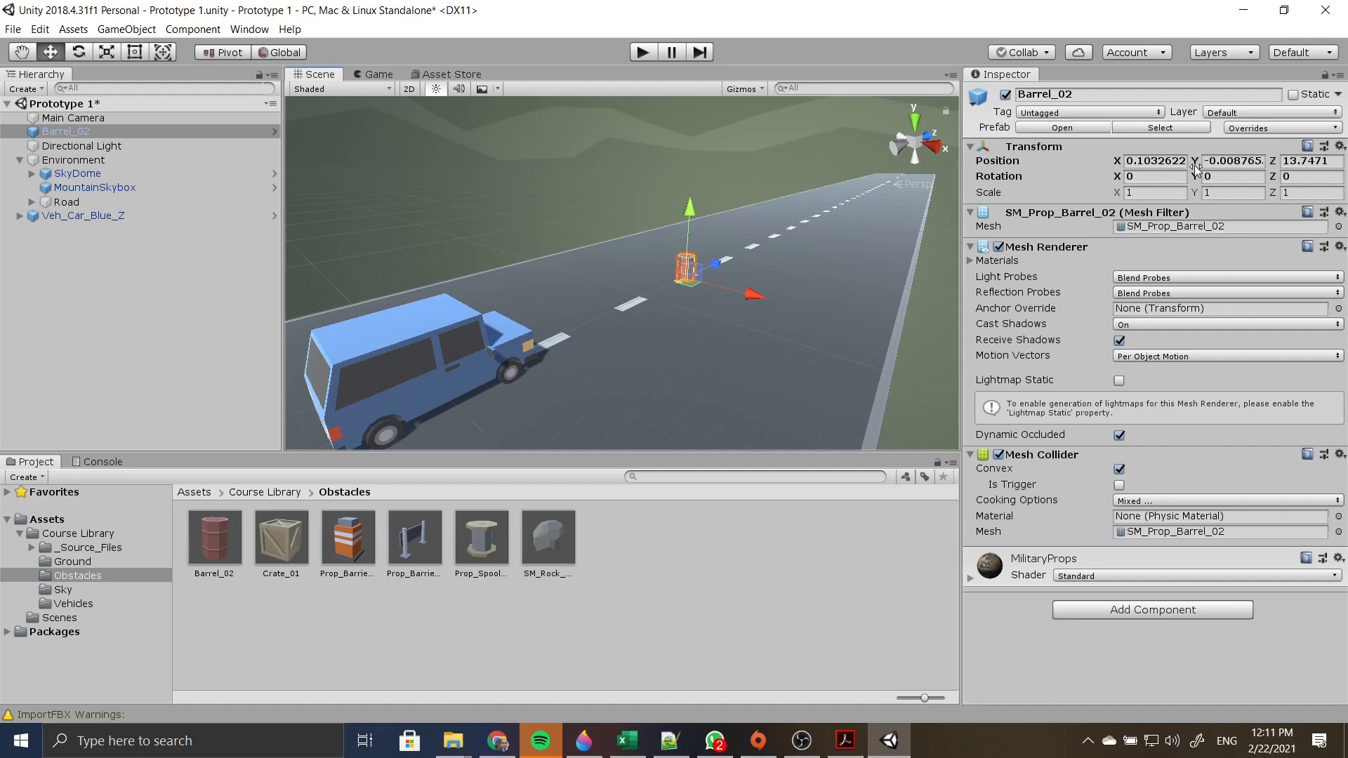
- Reset the barrel's Transform and set its Z position to 25
{"action": "left_click", "coordinate": [1341, 147]}
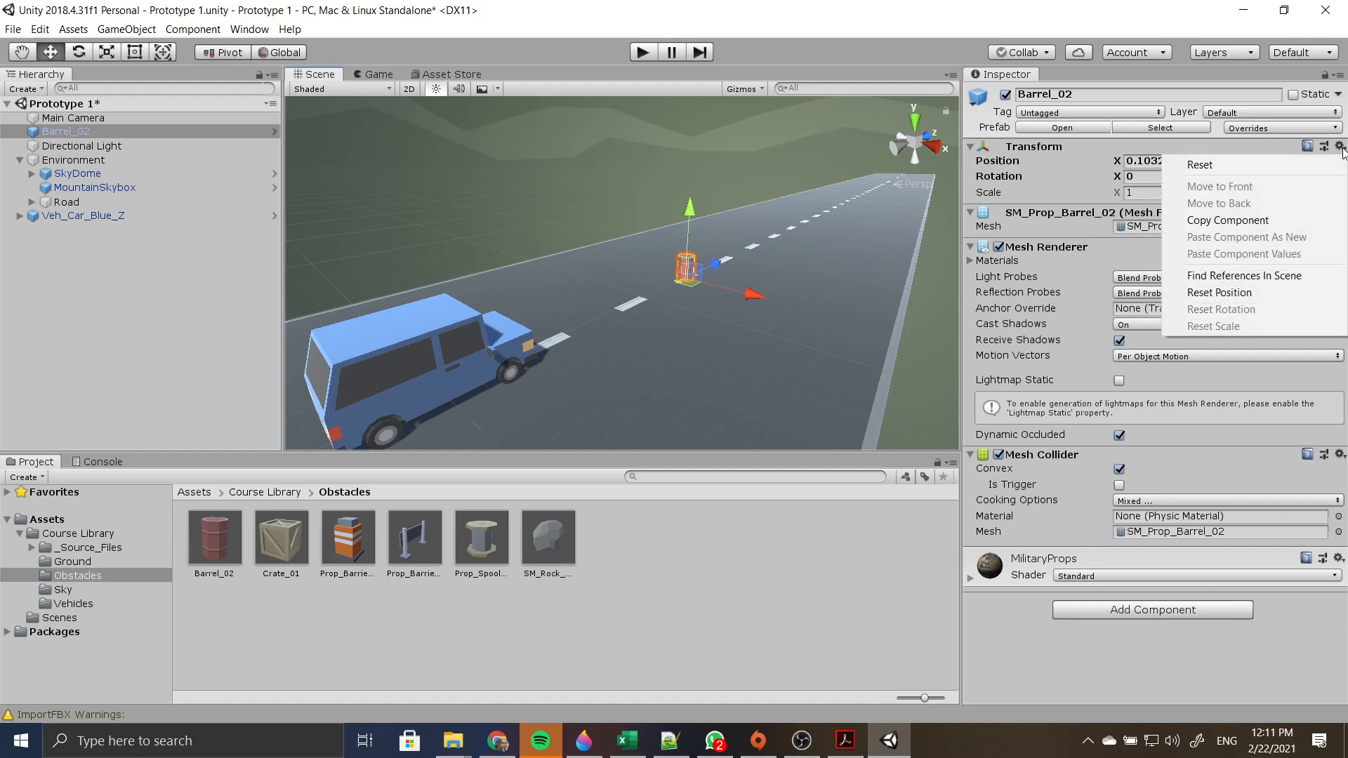
{"action": "left_click", "coordinate": [1261, 166]}
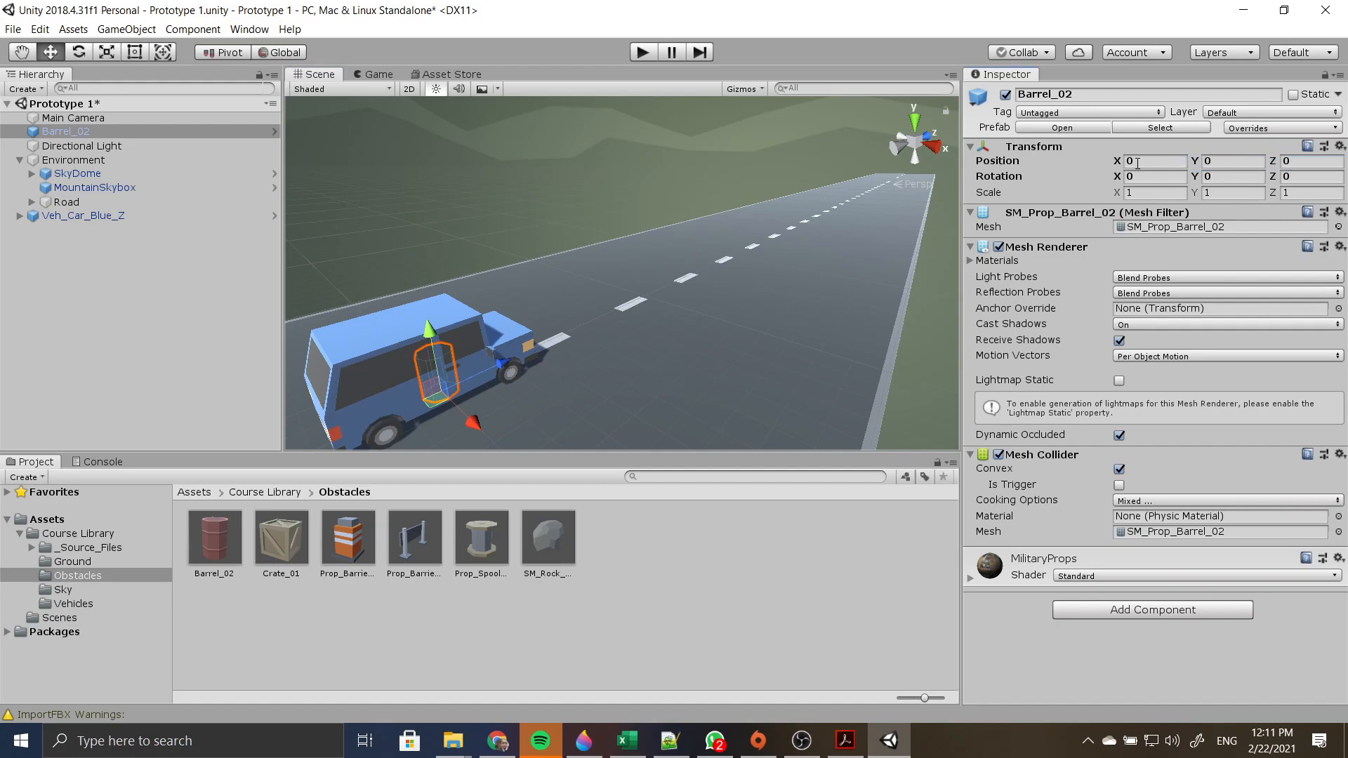
{"action": "left_click", "coordinate": [1284, 162]}
{"action": "type", "text": "25"}
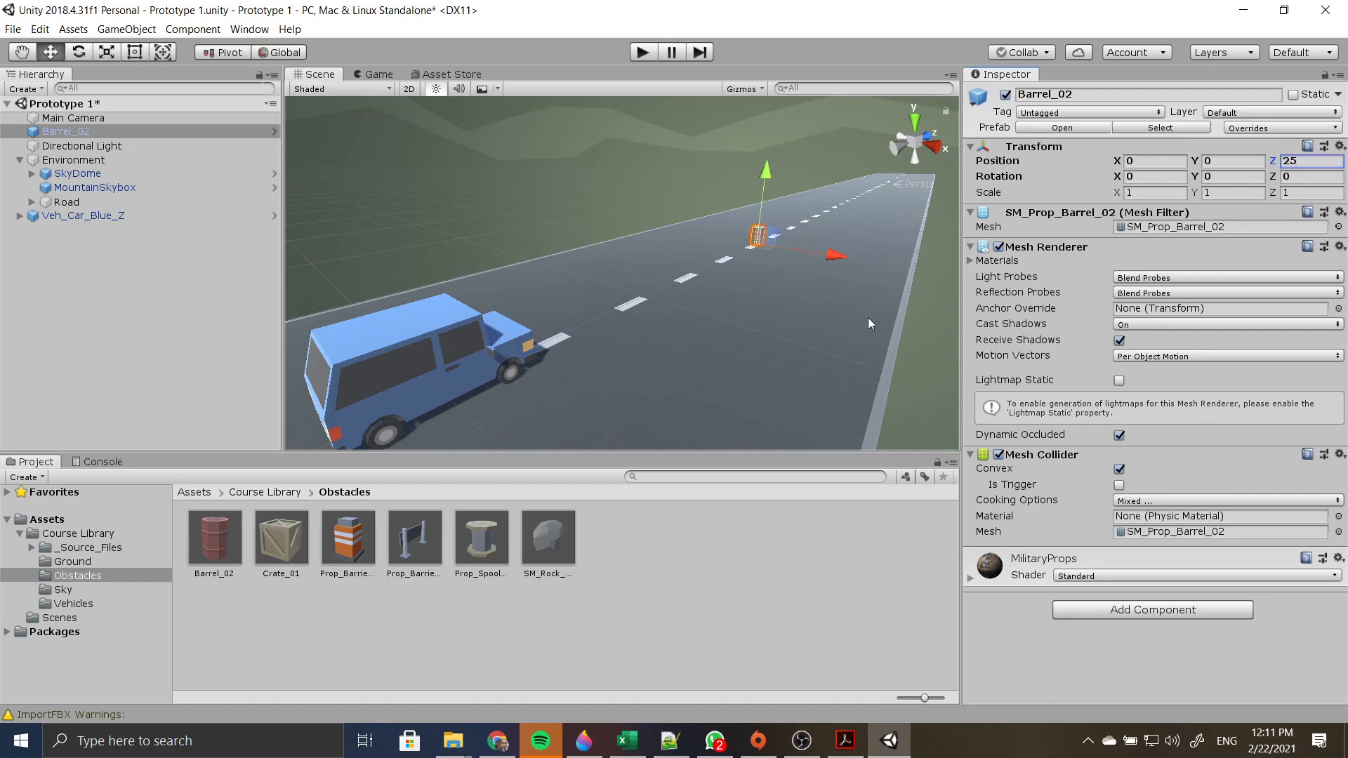
- Examine the barrel's placement on the road and its distance from the blue car
{"action": "middle_click_drag", "start_coordinate": [781, 257], "coordinate": [774, 235]}
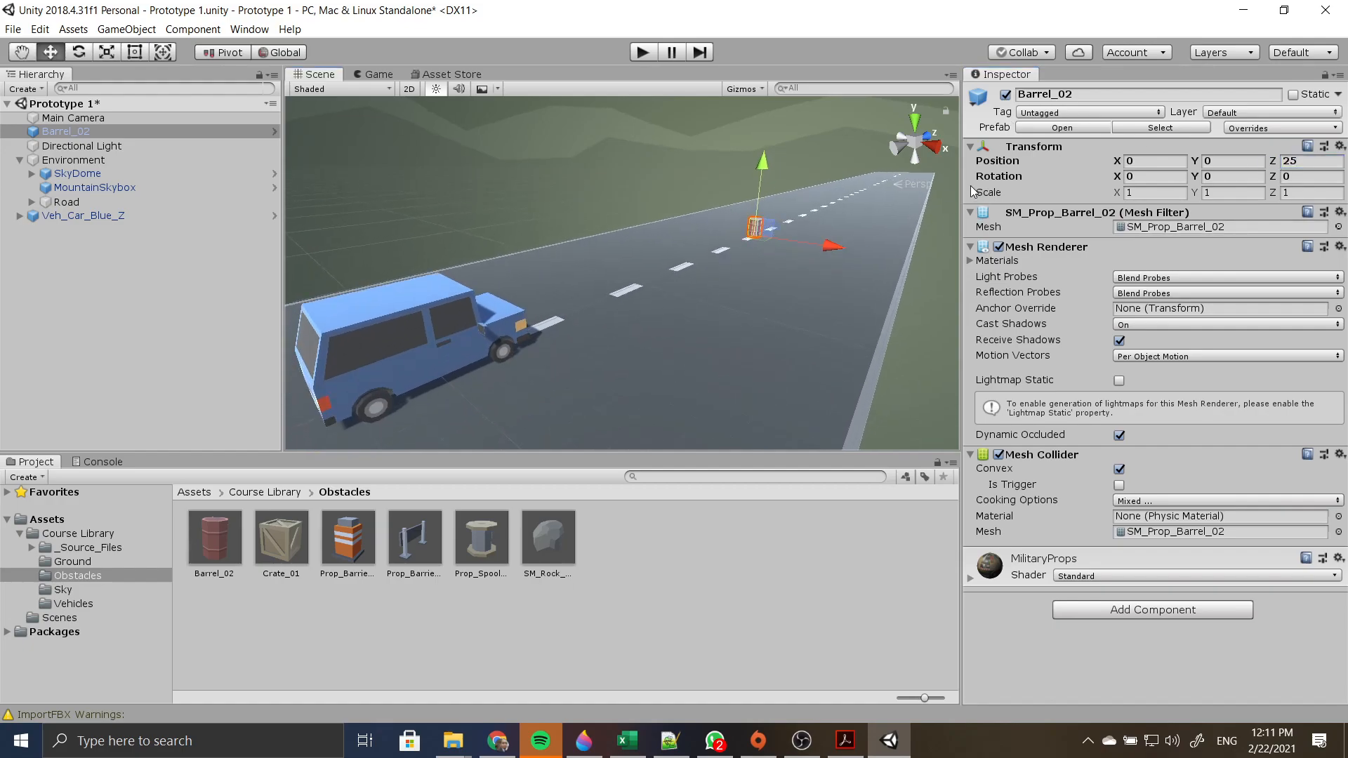
{"action": "middle_click_drag", "start_coordinate": [895, 178], "coordinate": [875, 198]}
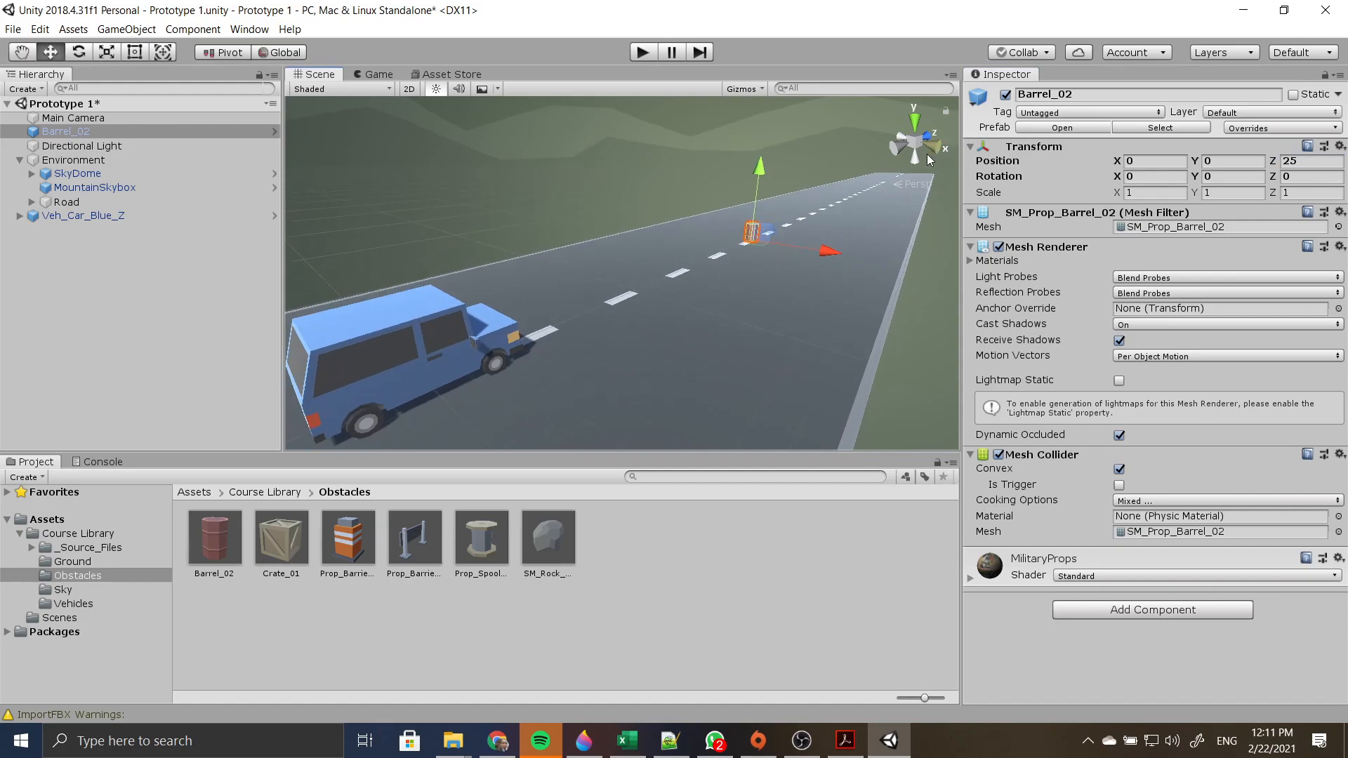
{"action": "scroll", "coordinate": [875, 214], "scroll_direction": "down", "scroll_amount": 3}
{"action": "scroll", "coordinate": [875, 217], "scroll_direction": "up", "scroll_amount": 4}
{"action": "right_click_drag", "start_coordinate": [875, 218], "coordinate": [771, 253]}
{"action": "middle_click_drag", "start_coordinate": [878, 249], "coordinate": [701, 290]}
{"action": "scroll", "coordinate": [716, 293], "scroll_direction": "up", "scroll_amount": 1}
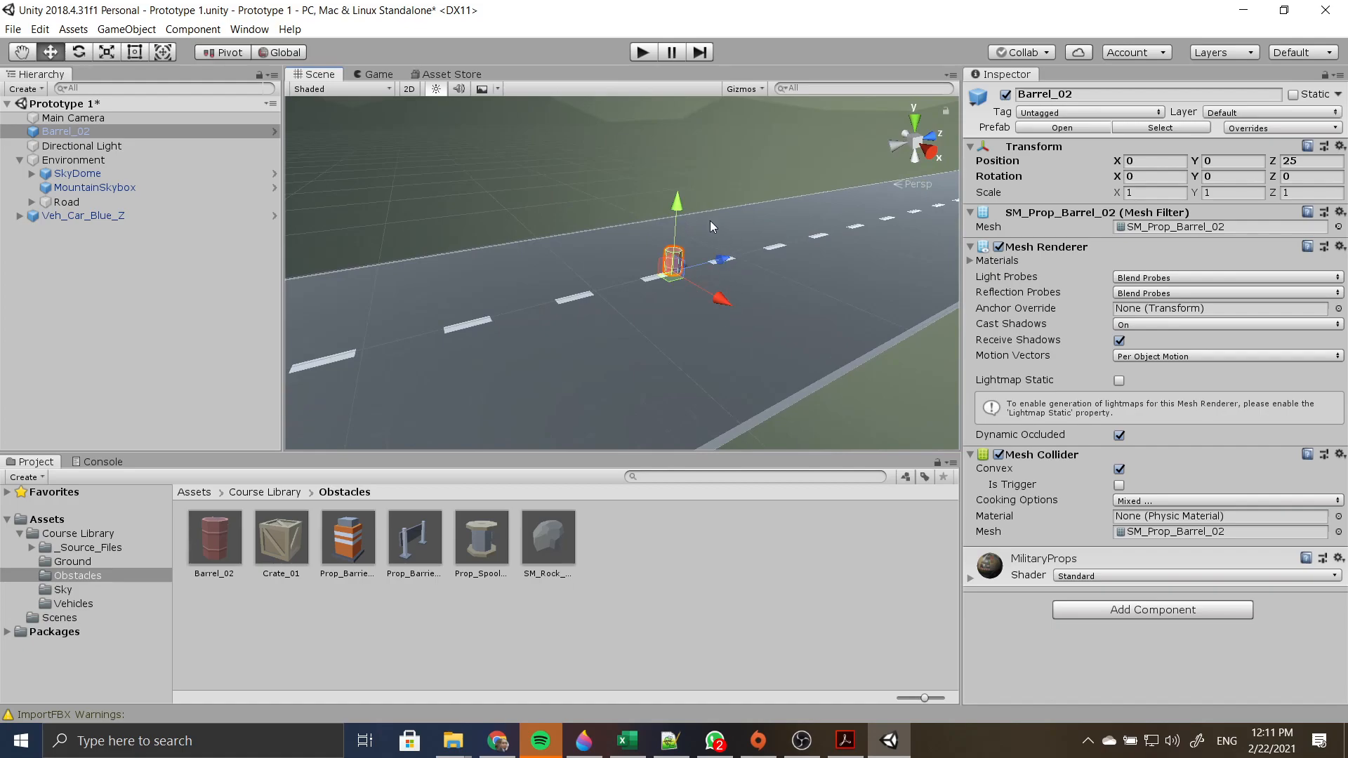
{"action": "scroll", "coordinate": [749, 310], "scroll_direction": "up", "scroll_amount": 1}
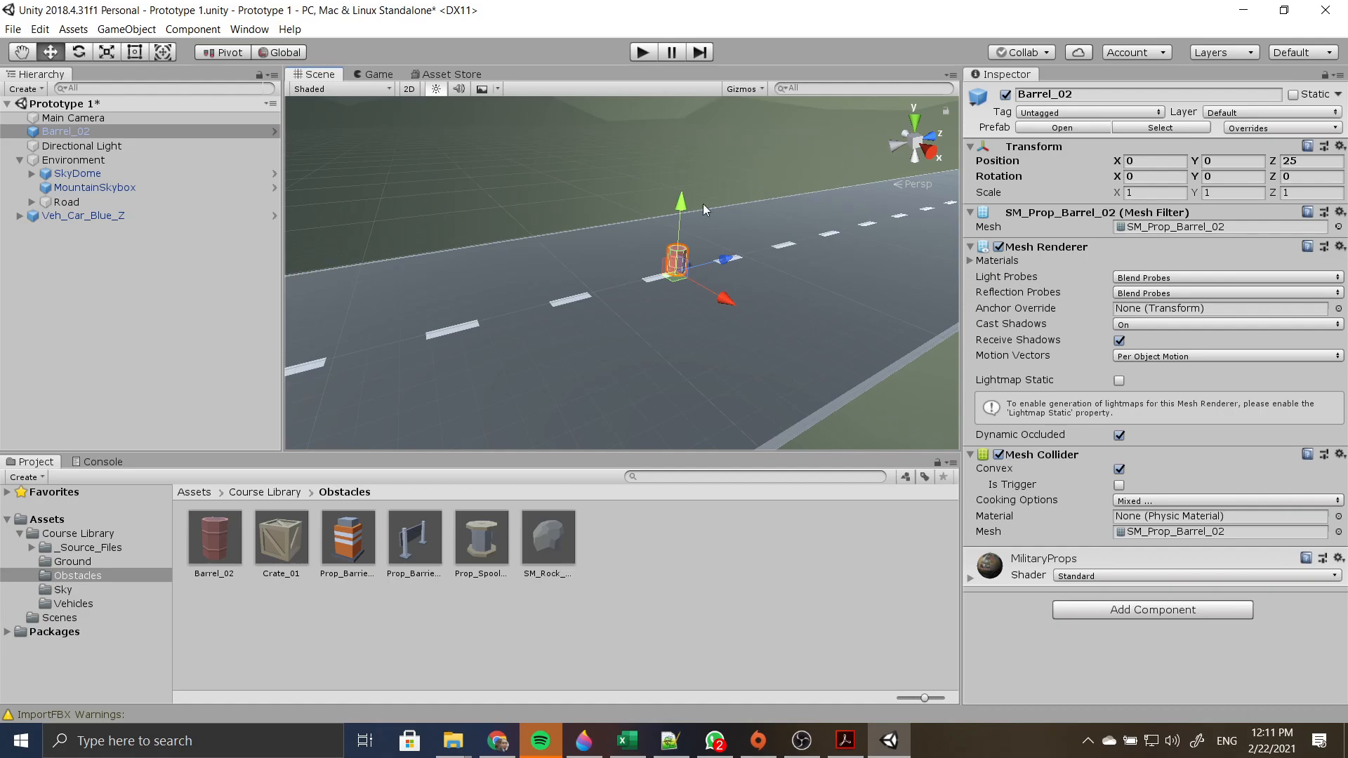
{"action": "middle_click_drag", "start_coordinate": [482, 289], "coordinate": [681, 225]}
{"action": "middle_click_drag", "start_coordinate": [608, 262], "coordinate": [674, 295]}
{"action": "scroll", "coordinate": [857, 234], "scroll_direction": "down", "scroll_amount": 2}
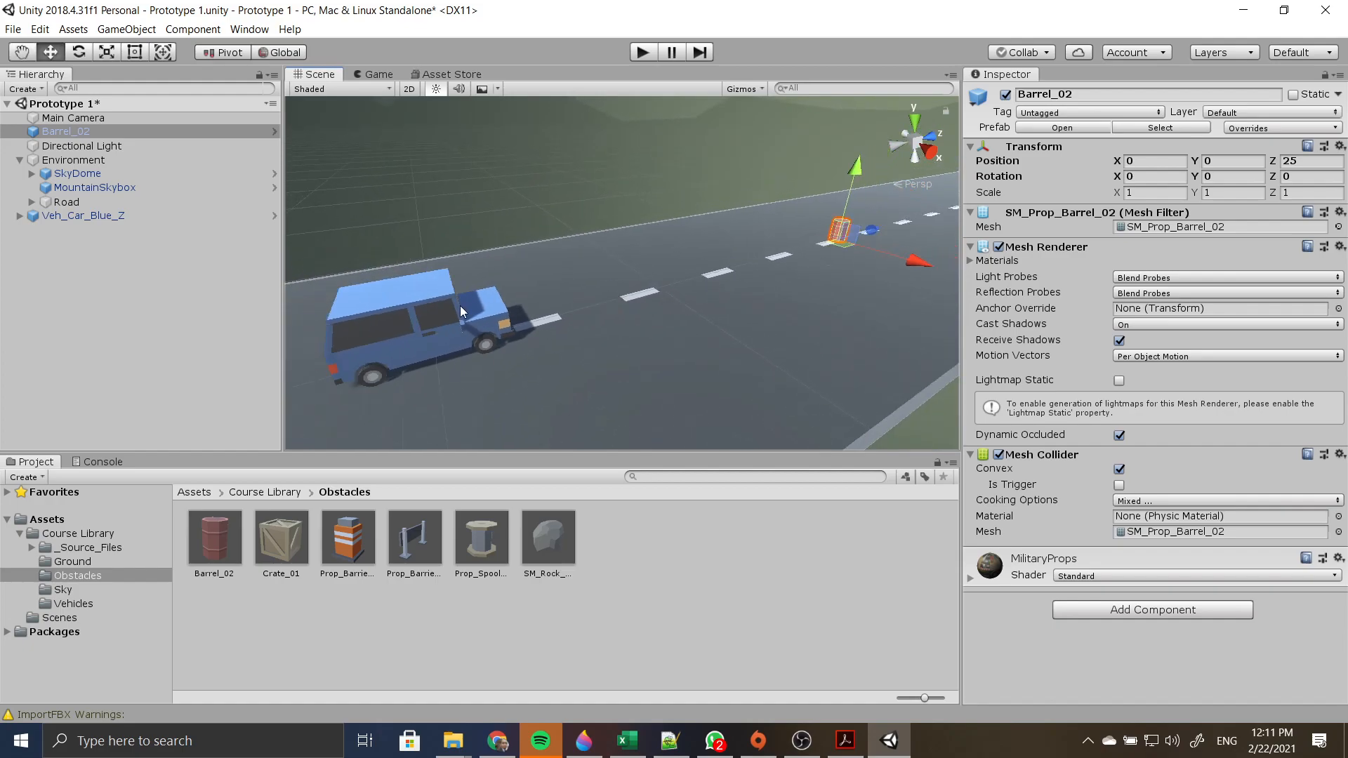
{"action": "scroll", "coordinate": [772, 267], "scroll_direction": "up", "scroll_amount": 1}
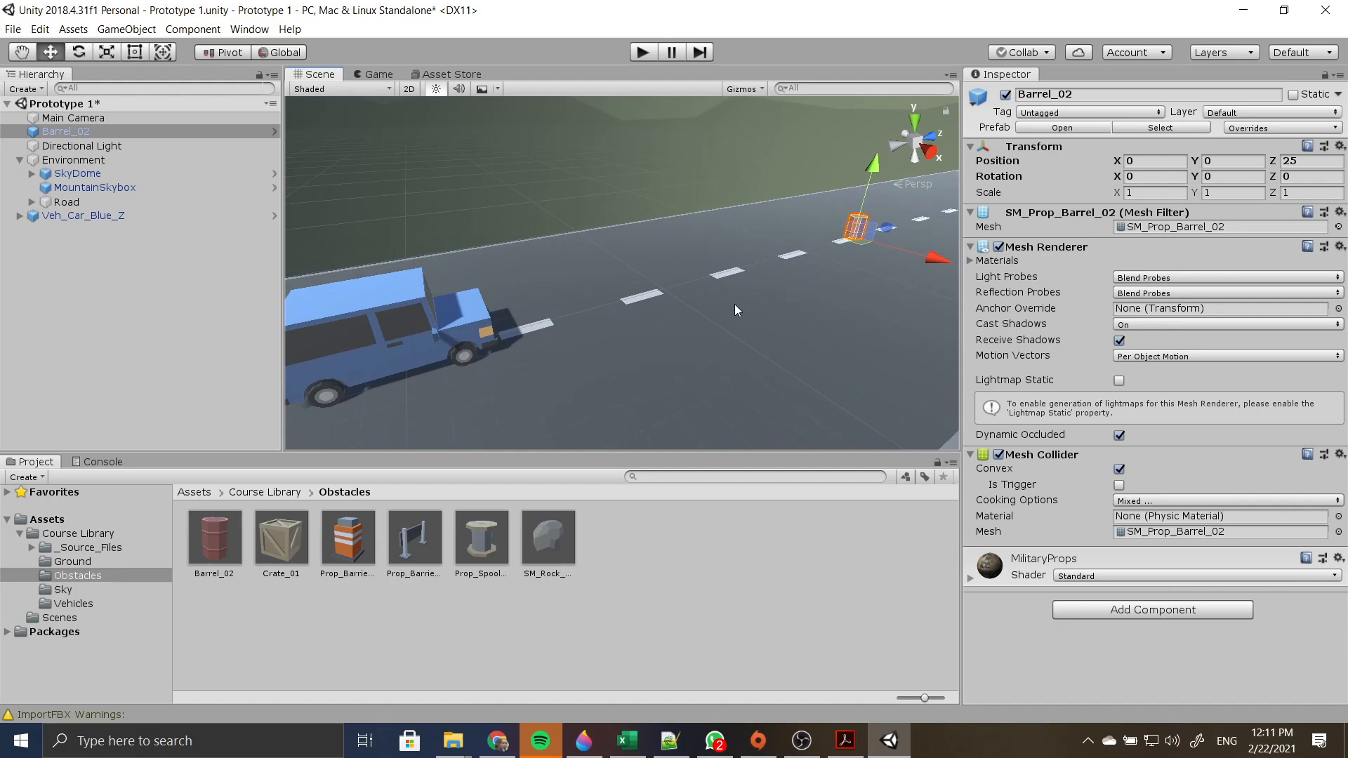
{"action": "middle_click_drag", "start_coordinate": [736, 309], "coordinate": [566, 309]}
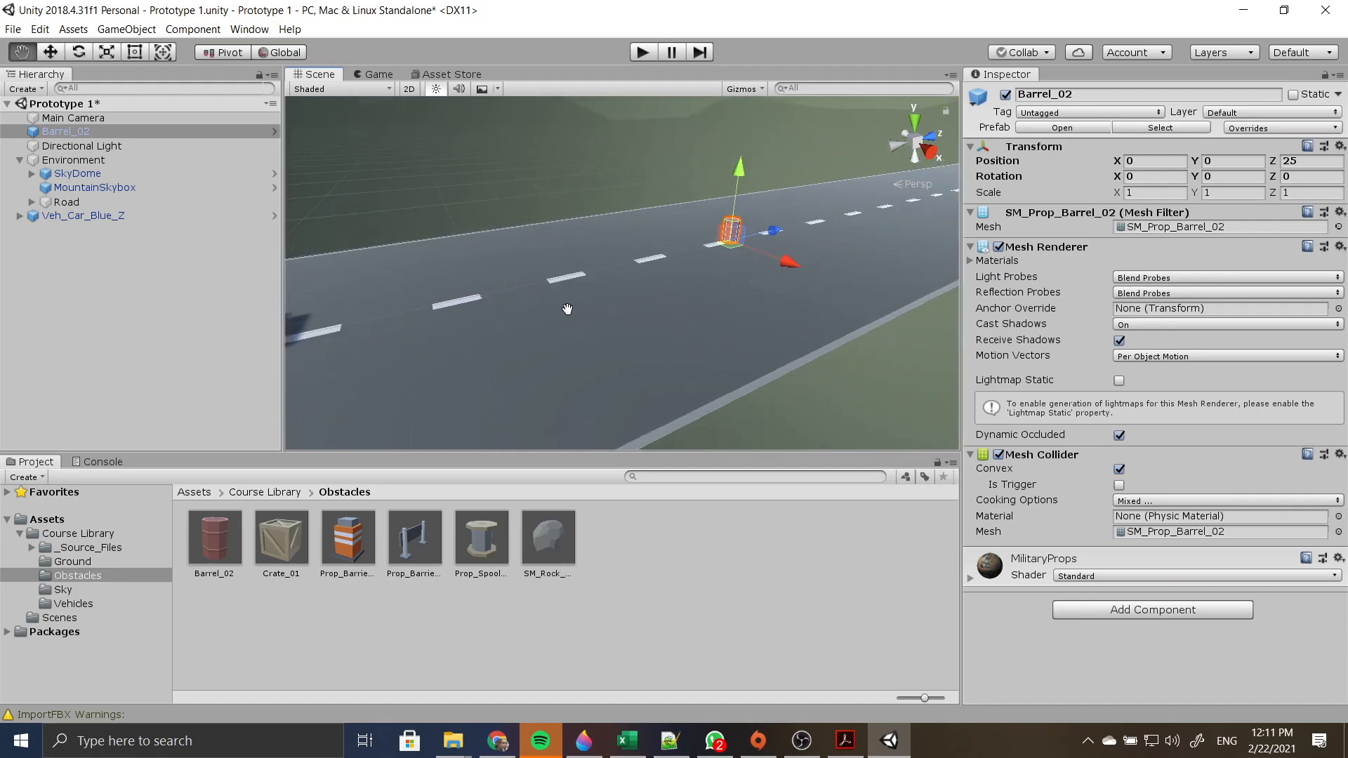
- Survey the scene around the car, frame the barrel, and look back along the road to find the Main Camera
{"action": "right_click_drag", "start_coordinate": [730, 295], "coordinate": [435, 275]}
{"action": "middle_click_drag", "start_coordinate": [660, 277], "coordinate": [388, 180]}
{"action": "scroll", "coordinate": [587, 222], "scroll_direction": "down", "scroll_amount": 2}
{"action": "right_click_drag", "start_coordinate": [587, 222], "coordinate": [520, 229]}
{"action": "right_click_drag", "start_coordinate": [632, 283], "coordinate": [981, 191]}
{"action": "key", "text": "w"}
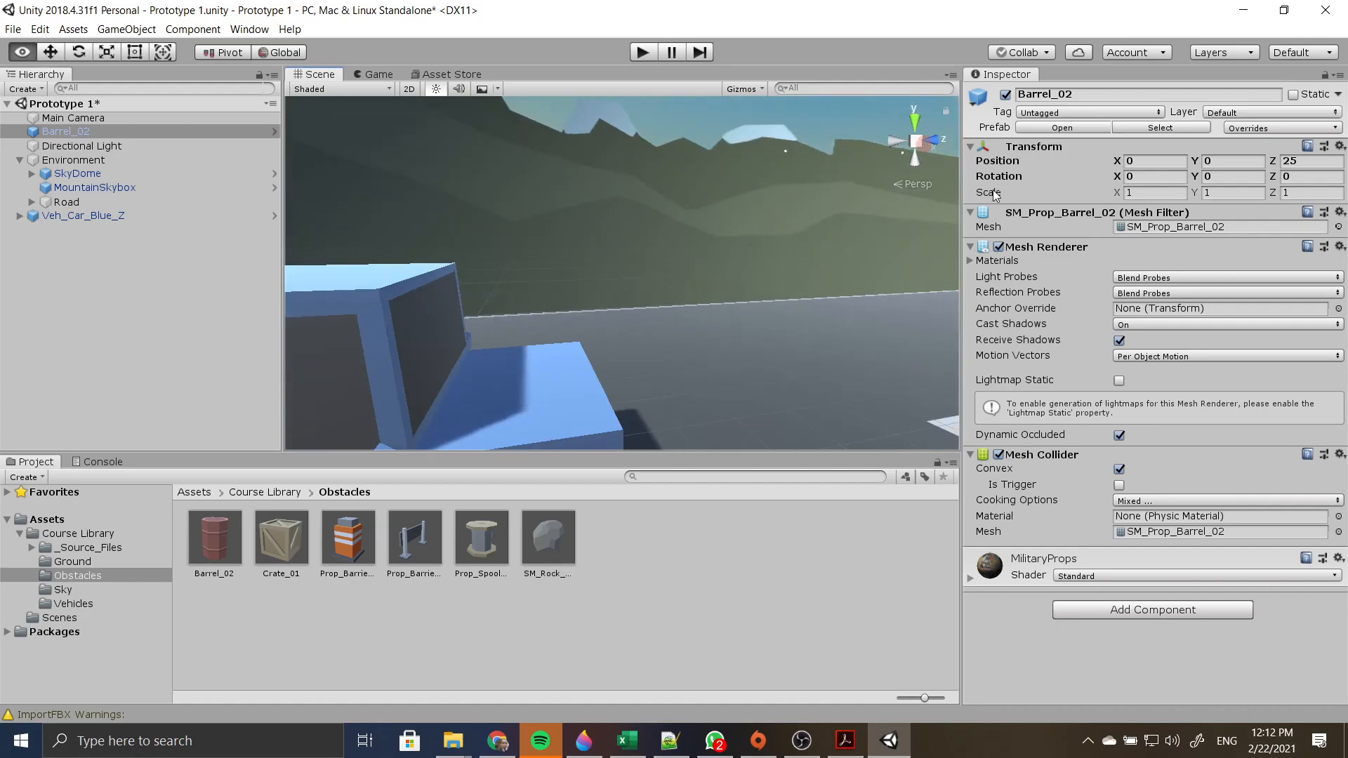
{"action": "key", "text": "f"}
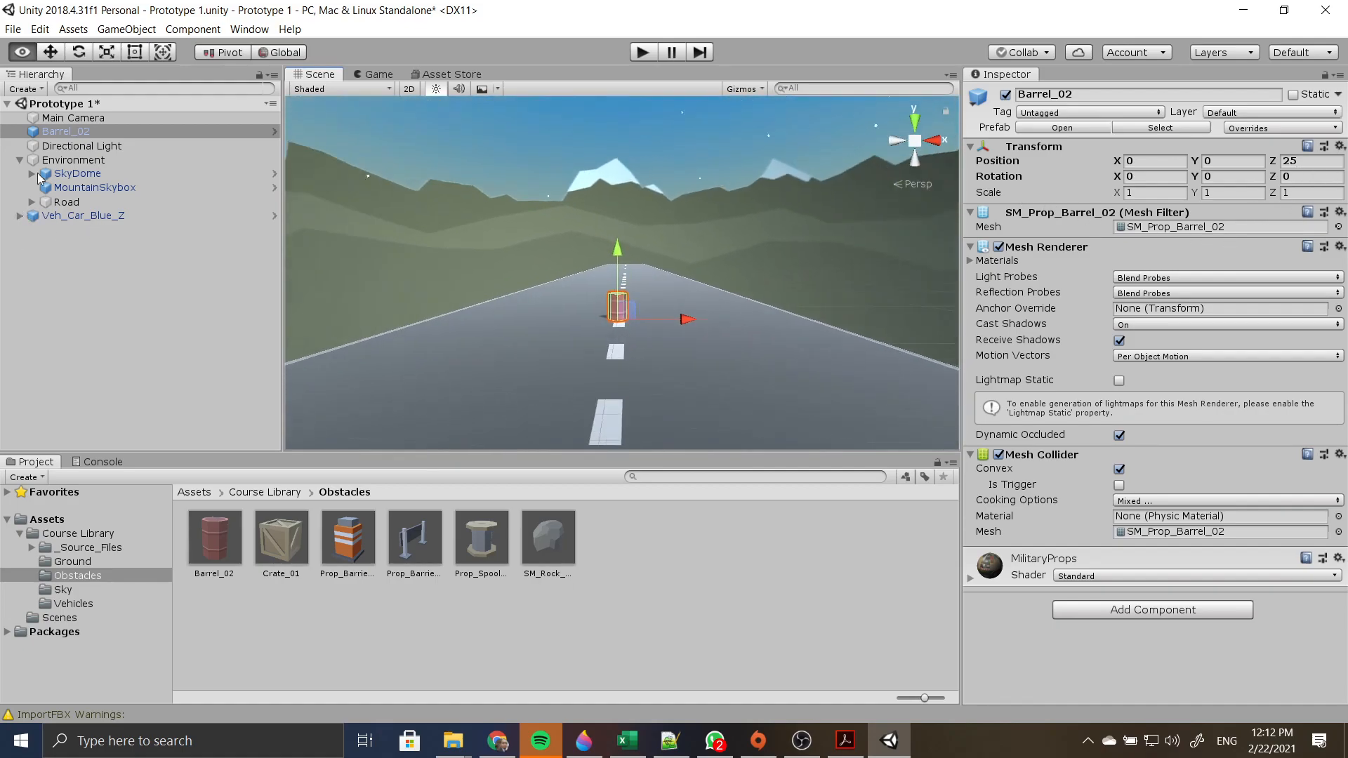
{"action": "right_click_drag", "start_coordinate": [538, 226], "coordinate": [577, 174]}
{"action": "key", "text": "w"}
{"action": "left_click_drag", "start_coordinate": [576, 174], "coordinate": [835, 198], "text": "alt"}
{"action": "key", "text": "w"}
{"action": "right_click_drag", "start_coordinate": [835, 197], "coordinate": [806, 253]}
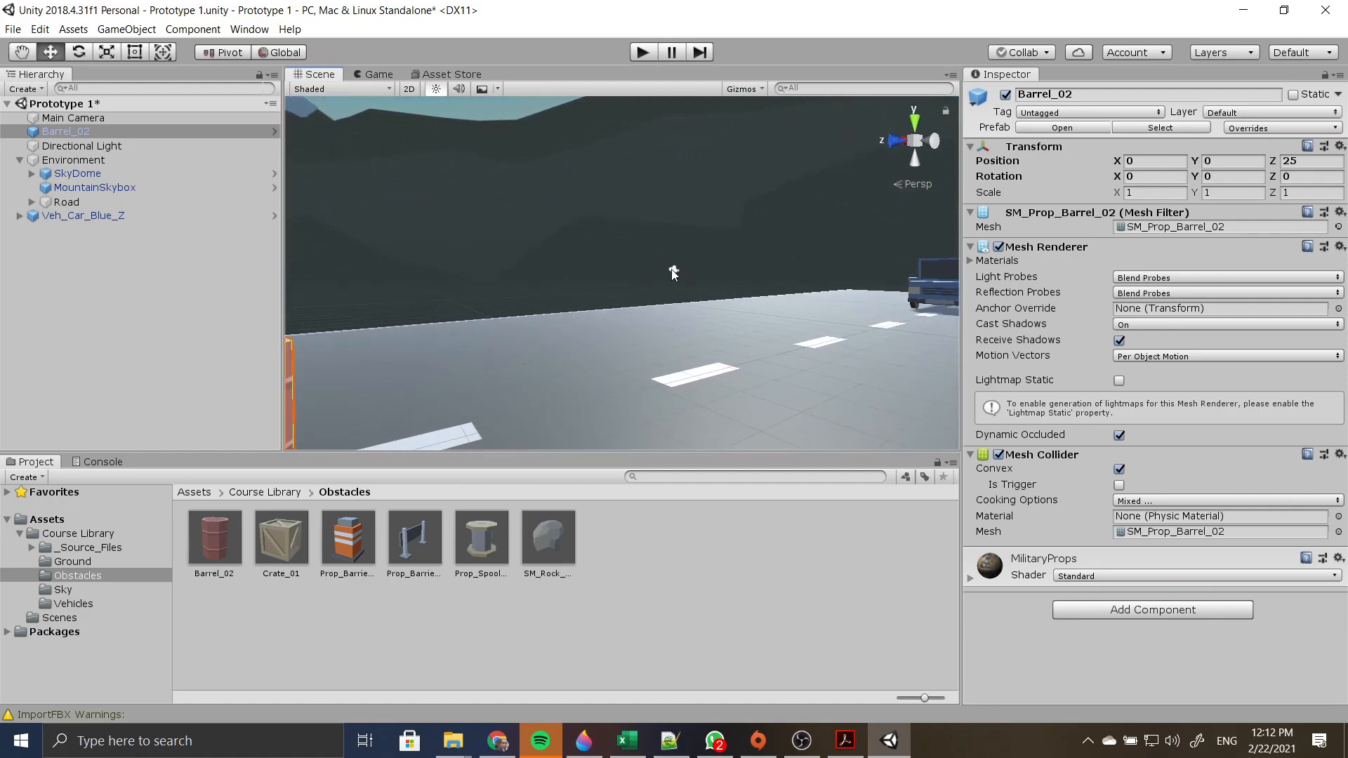
- Select the Main Camera in the scene and examine its preview and component settings
{"action": "left_click", "coordinate": [673, 270]}
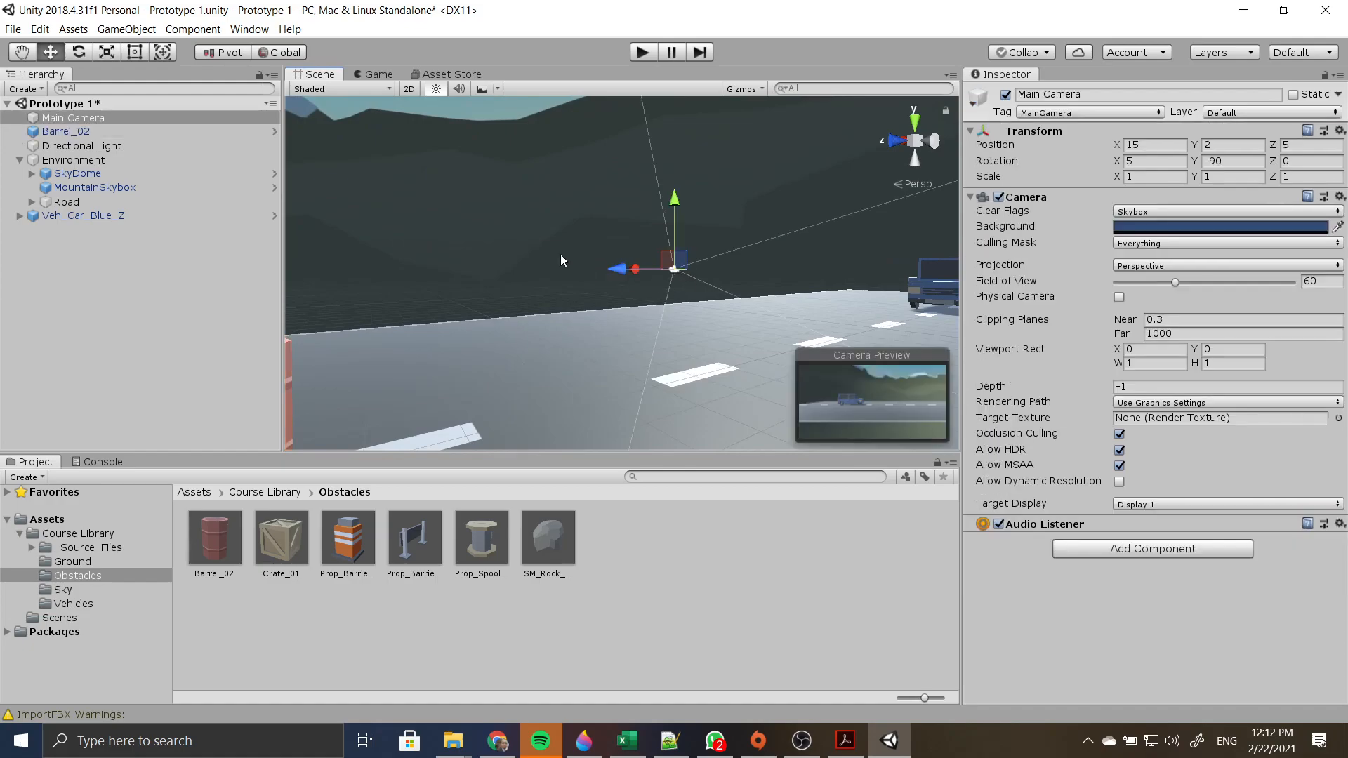
{"action": "left_click", "coordinate": [724, 222]}
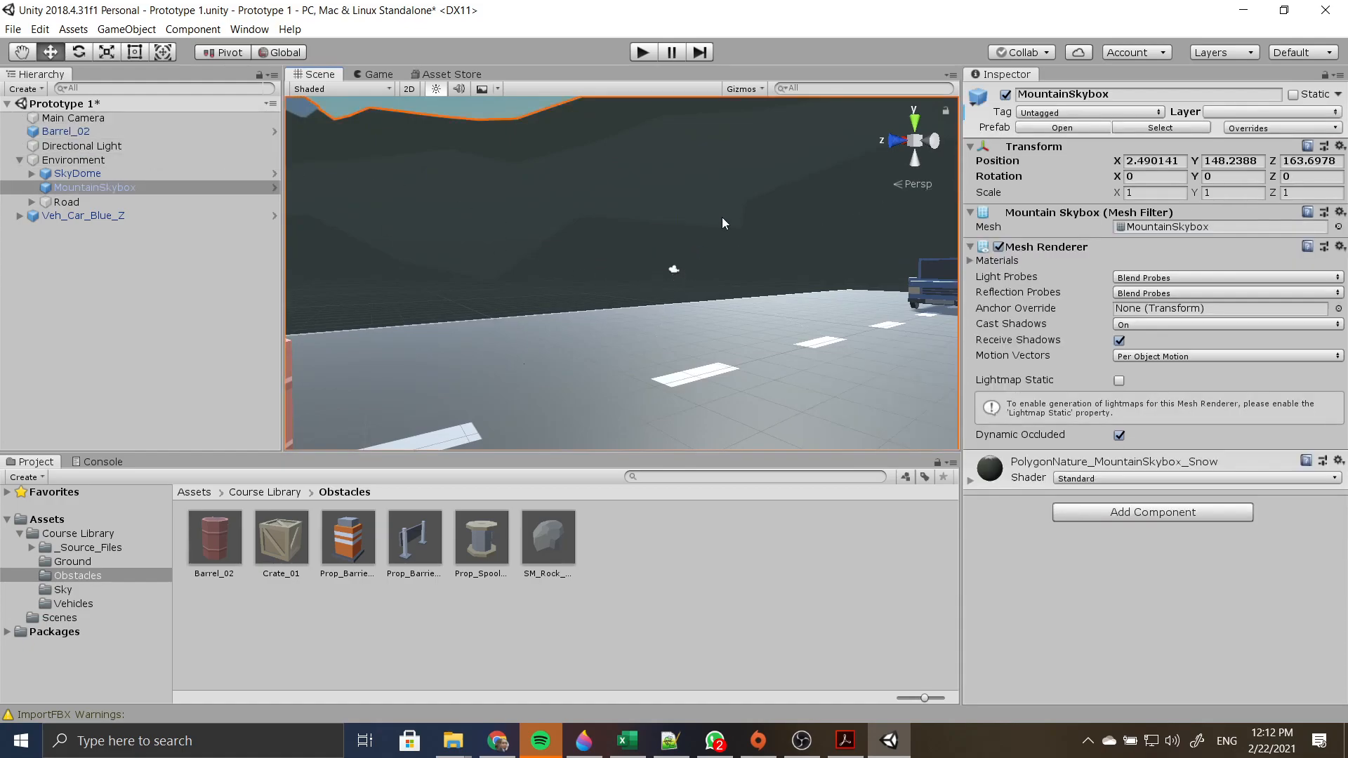
{"action": "left_click", "coordinate": [673, 271]}
{"action": "left_click_drag", "start_coordinate": [191, 134], "coordinate": [183, 121]}
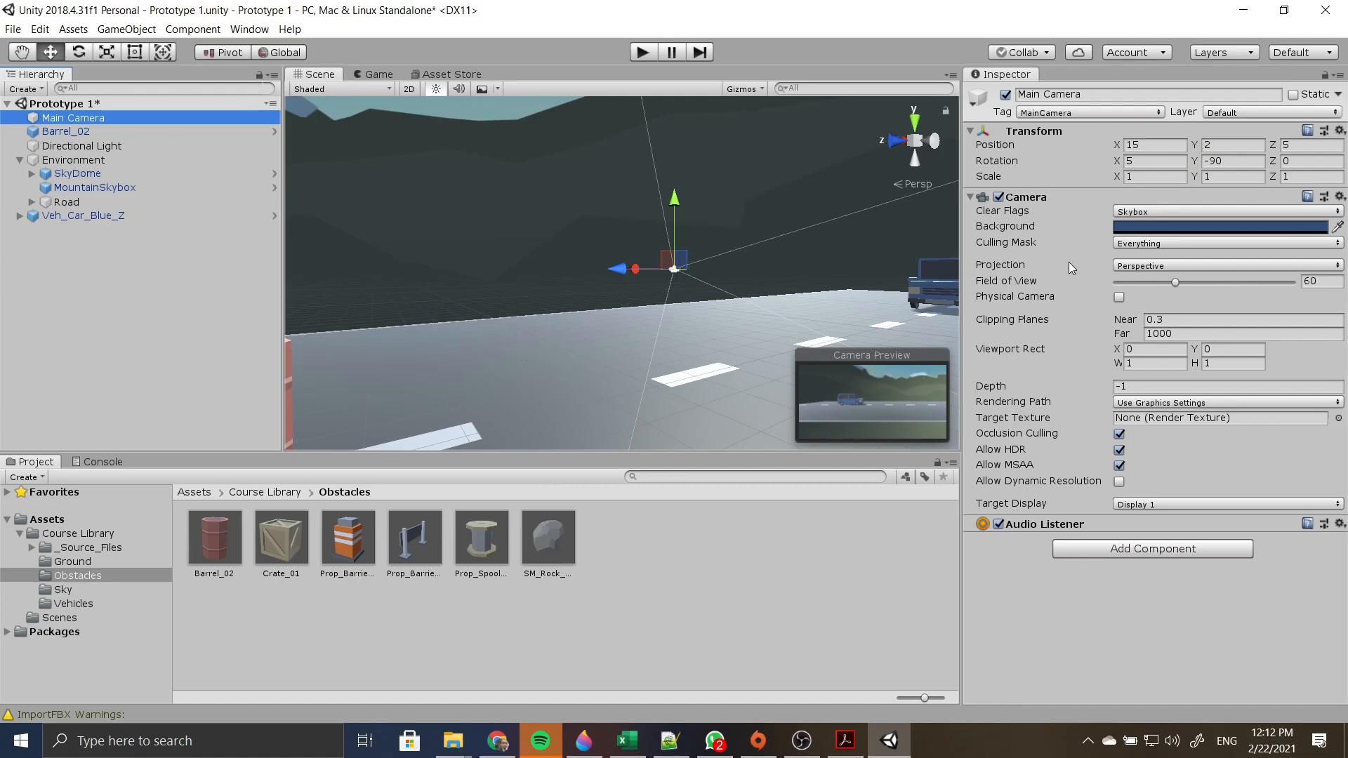
{"action": "mouse_move", "coordinate": [1069, 264]}
{"action": "left_click", "coordinate": [786, 297]}
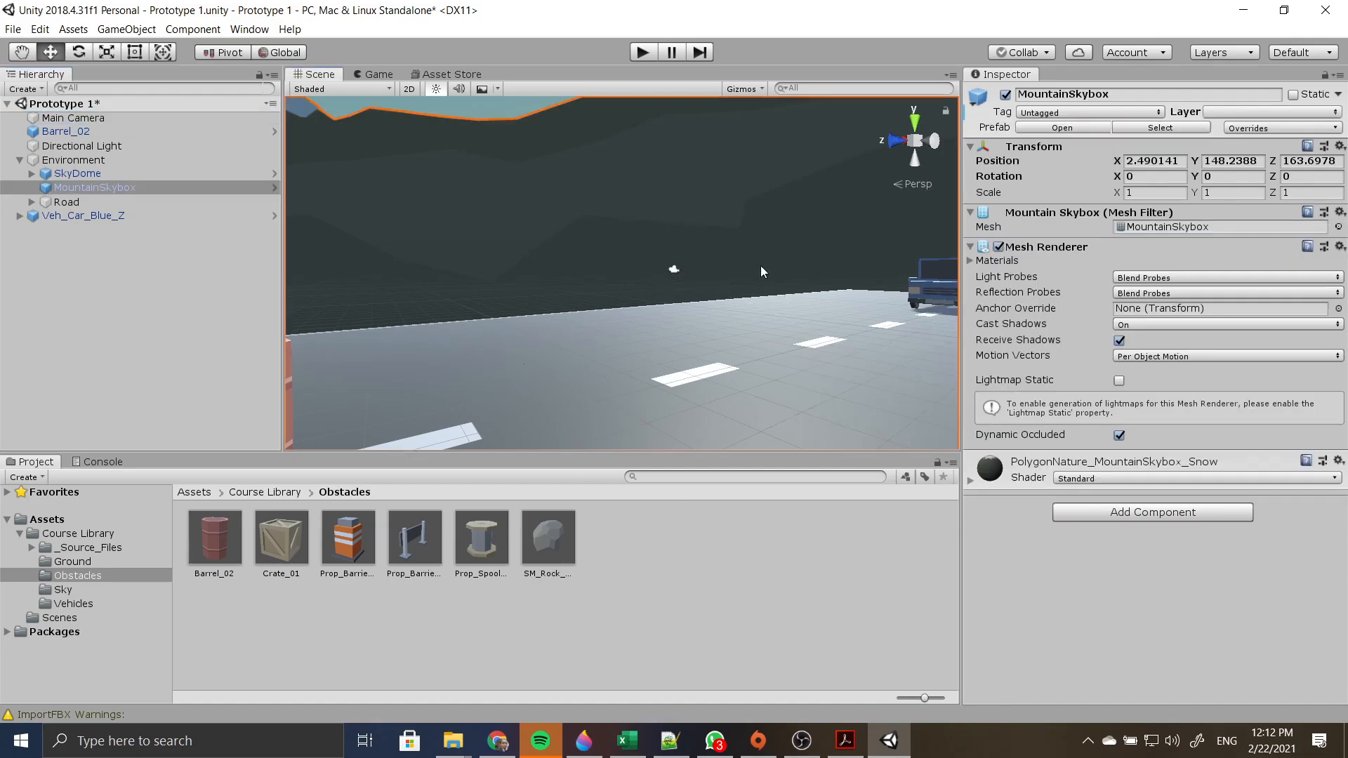
- Reselect the Main Camera, run the game to check the camera's view of the car, and stop it
{"action": "left_click", "coordinate": [674, 271]}
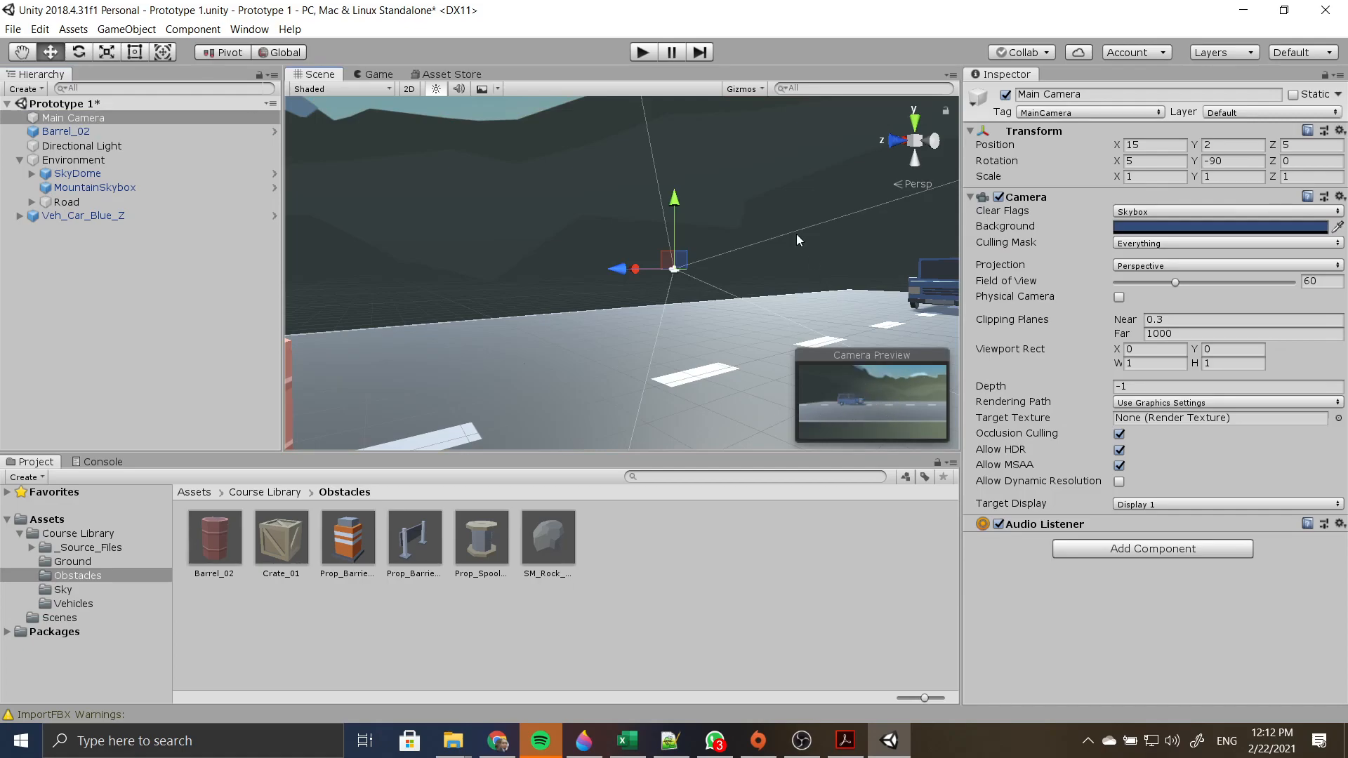
{"action": "left_click", "coordinate": [642, 53]}
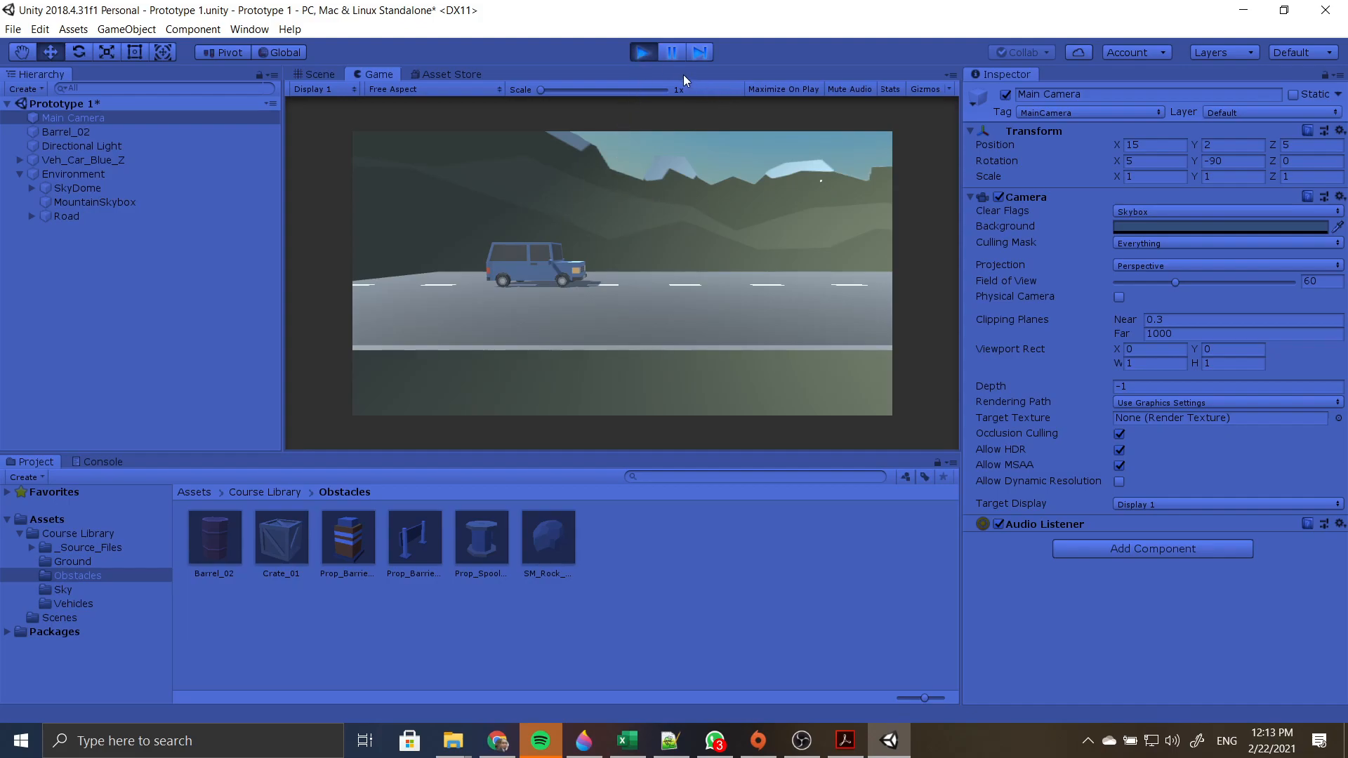
{"action": "left_click", "coordinate": [647, 54]}
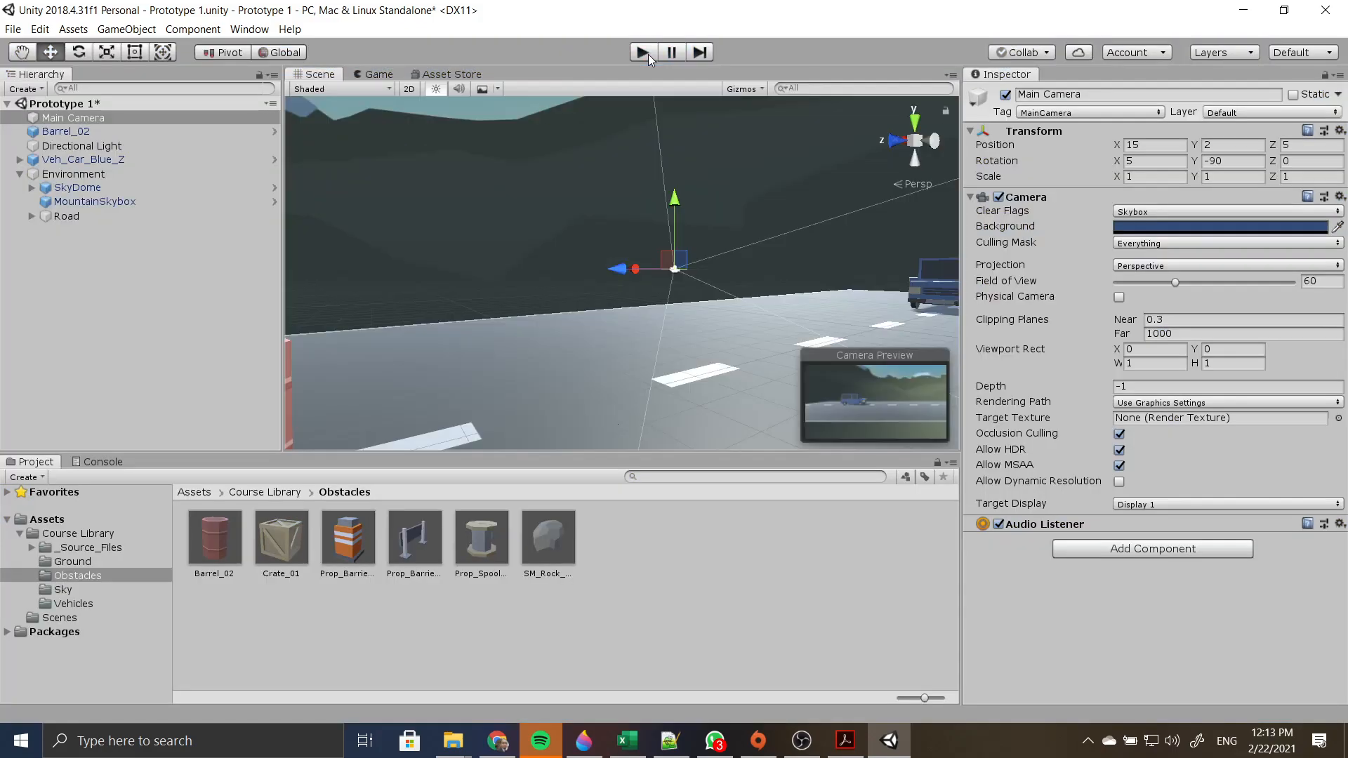
- Reset the Main Camera's Transform component to its default values
{"action": "scroll", "coordinate": [711, 262], "scroll_direction": "down", "scroll_amount": 3}
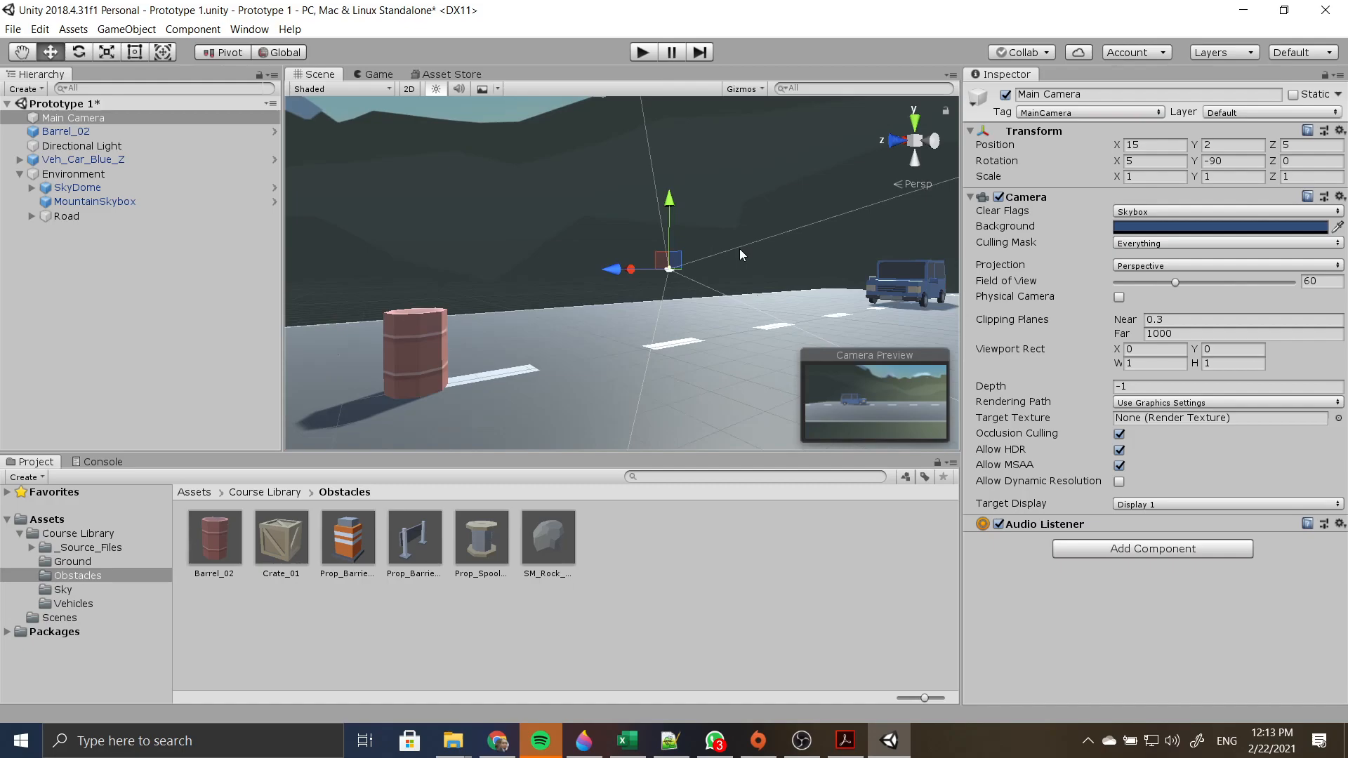
{"action": "middle_click_drag", "start_coordinate": [728, 254], "coordinate": [743, 331]}
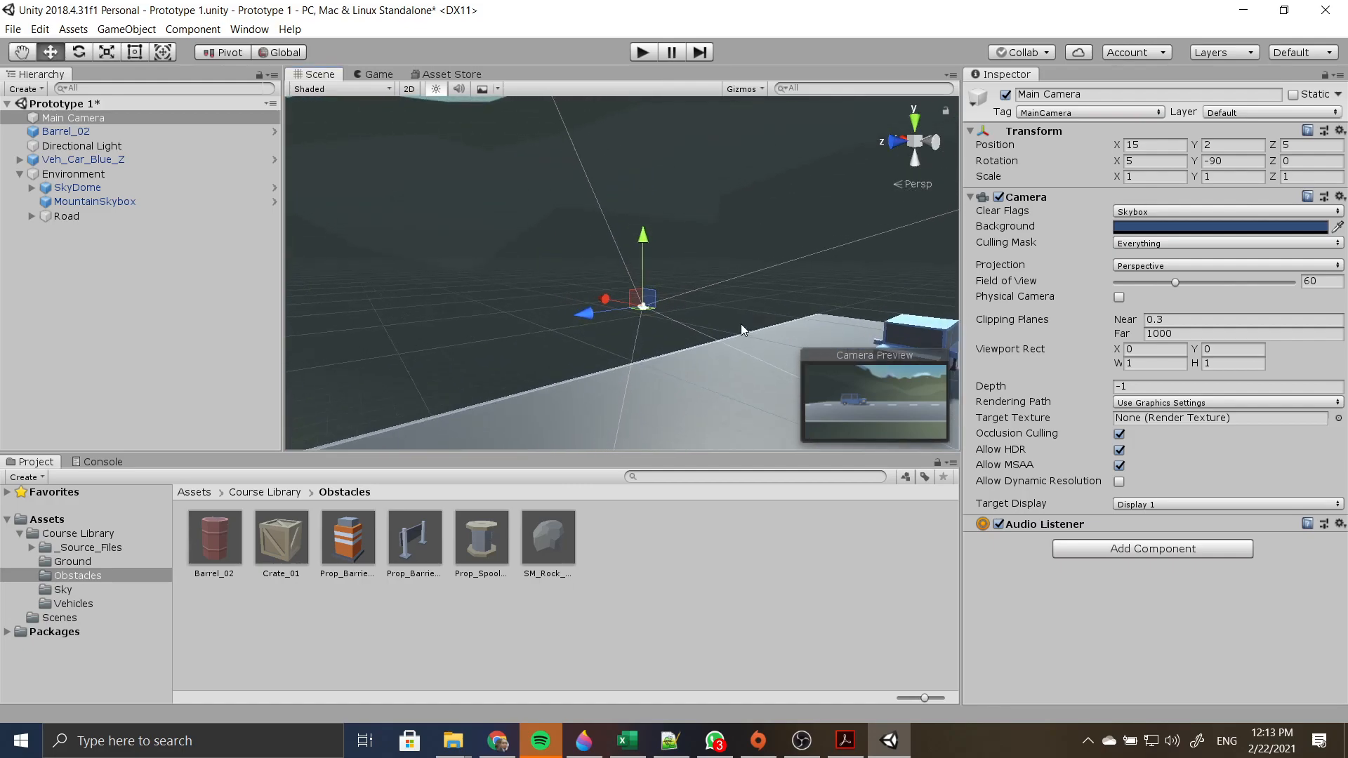
{"action": "right_click_drag", "start_coordinate": [720, 324], "coordinate": [810, 357]}
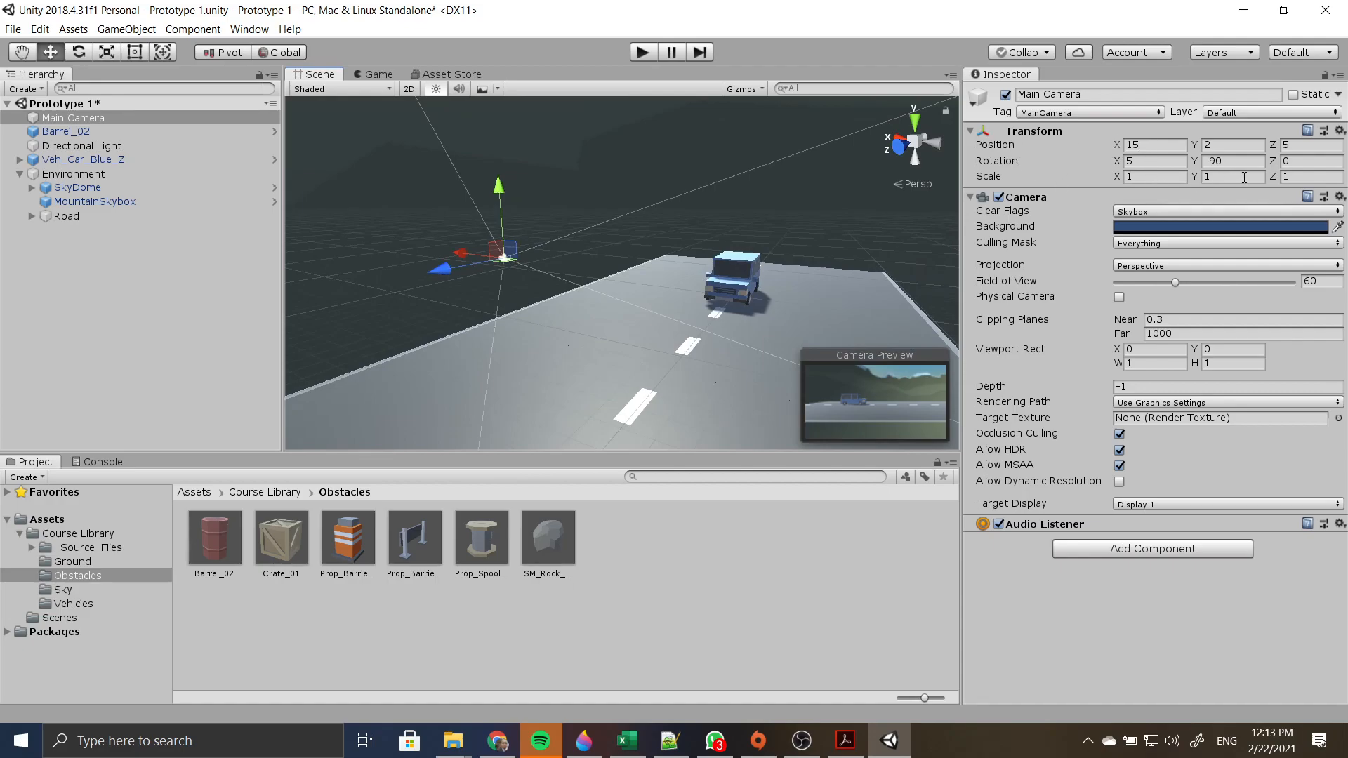
{"action": "left_click", "coordinate": [1341, 131]}
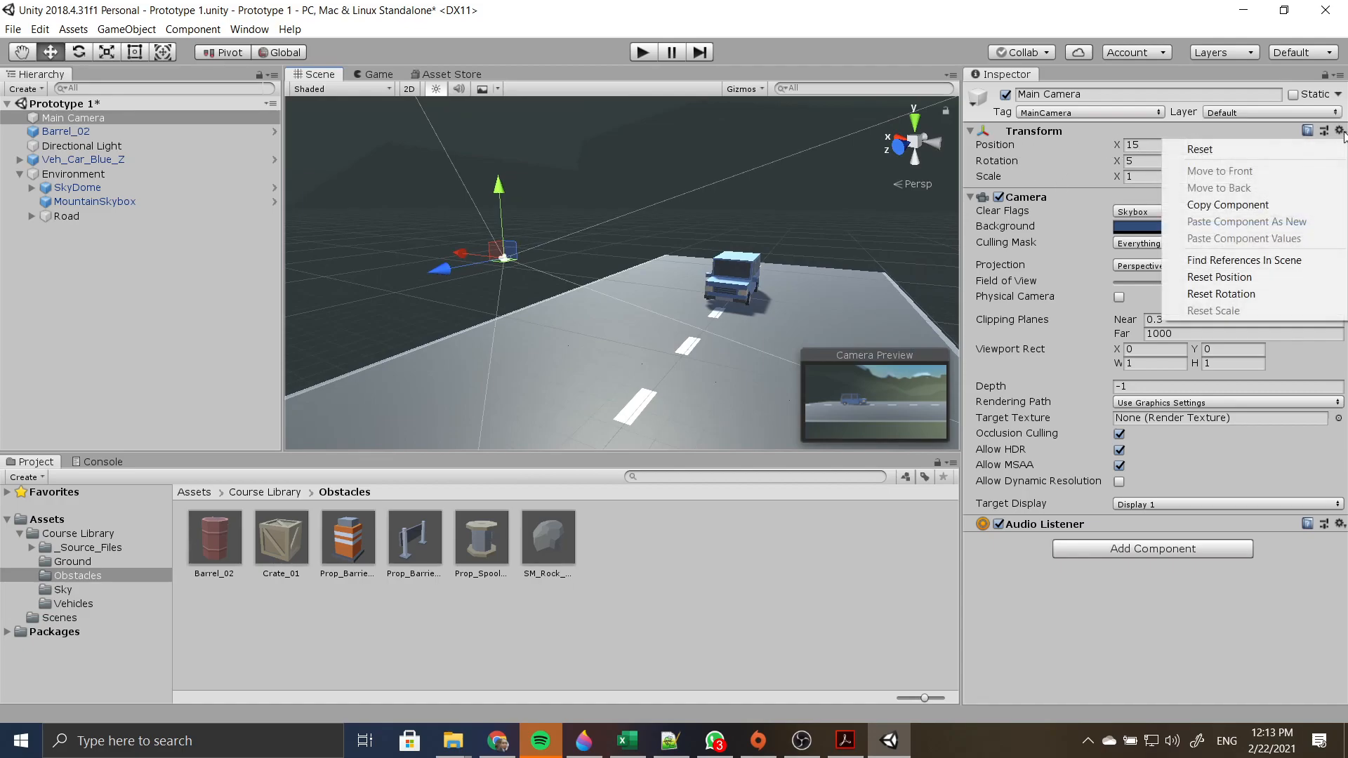
{"action": "left_click", "coordinate": [85, 125]}
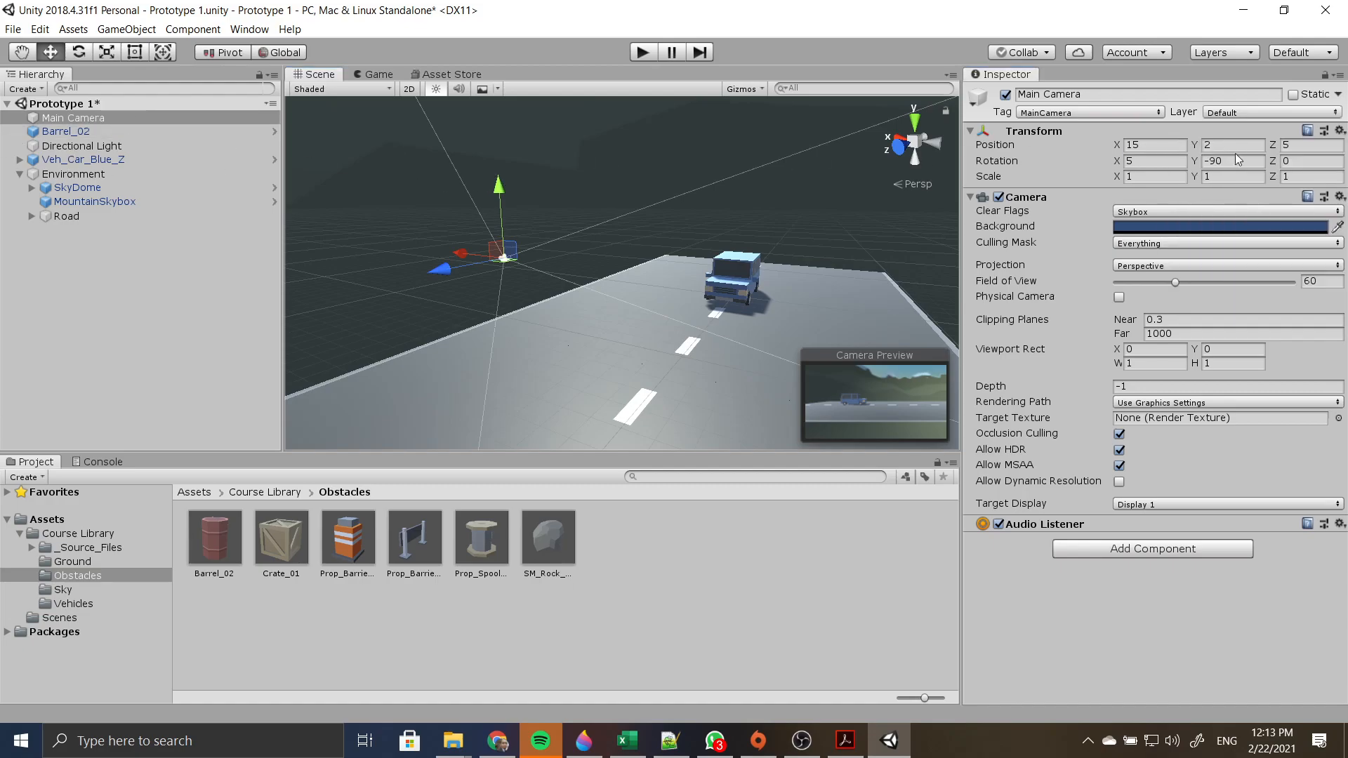
{"action": "left_click", "coordinate": [1341, 130]}
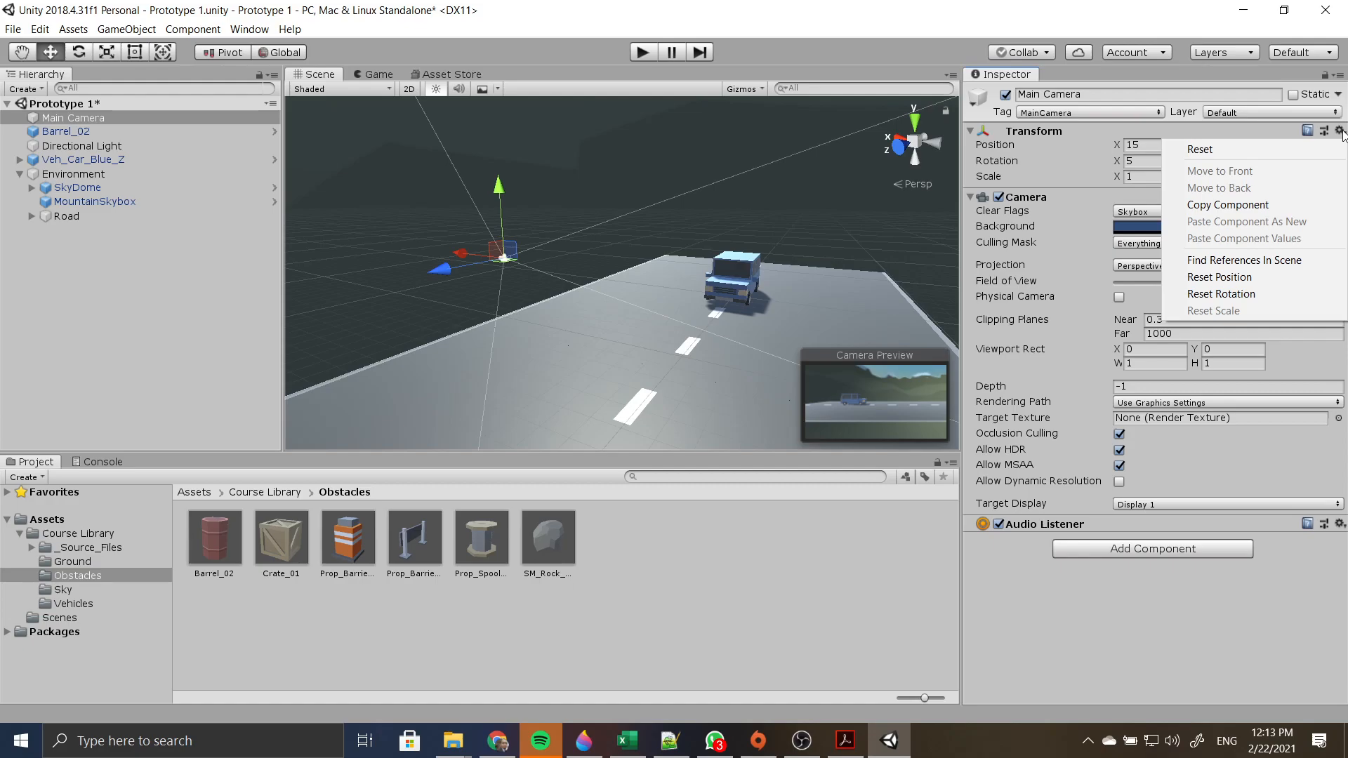
{"action": "left_click", "coordinate": [1261, 152]}
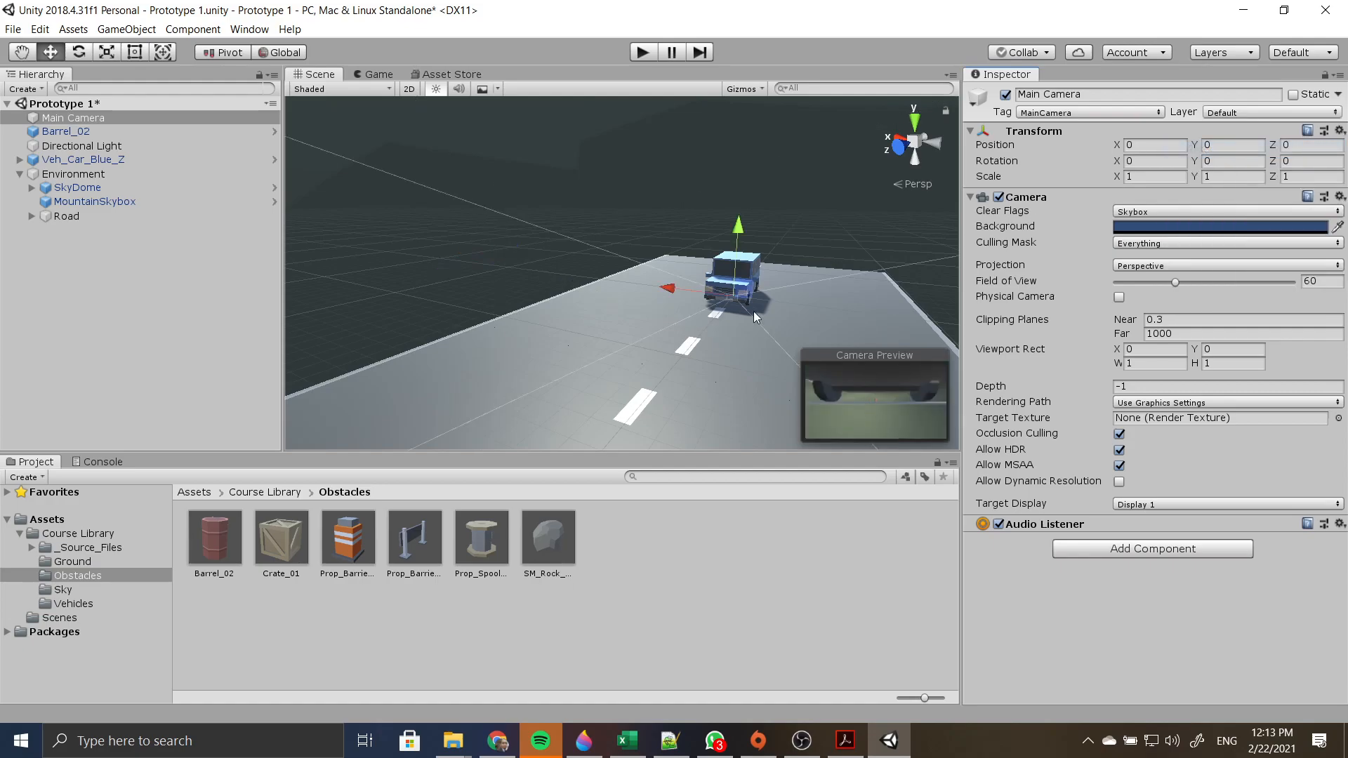
- Examine the reset Main Camera's position and view direction relative to the blue car
{"action": "scroll", "coordinate": [798, 310], "scroll_direction": "up", "scroll_amount": 3}
{"action": "middle_click_drag", "start_coordinate": [779, 284], "coordinate": [436, 289]}
{"action": "scroll", "coordinate": [619, 345], "scroll_direction": "up", "scroll_amount": 1}
{"action": "scroll", "coordinate": [621, 349], "scroll_direction": "up", "scroll_amount": 2}
{"action": "right_click_drag", "start_coordinate": [638, 331], "coordinate": [470, 322]}
{"action": "scroll", "coordinate": [630, 357], "scroll_direction": "down", "scroll_amount": 2}
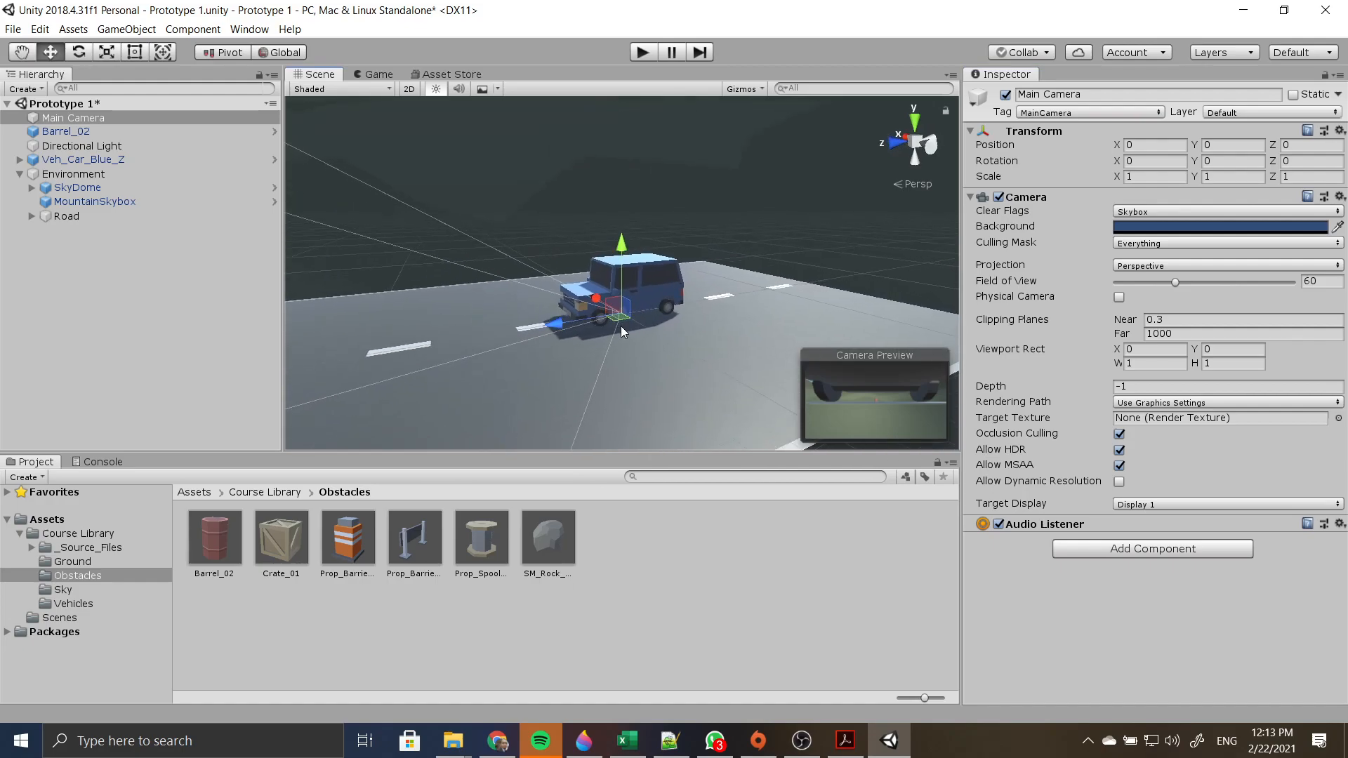
{"action": "scroll", "coordinate": [620, 328], "scroll_direction": "down", "scroll_amount": 2}
{"action": "scroll", "coordinate": [613, 304], "scroll_direction": "down", "scroll_amount": 2}
{"action": "right_click_drag", "start_coordinate": [613, 303], "coordinate": [646, 244]}
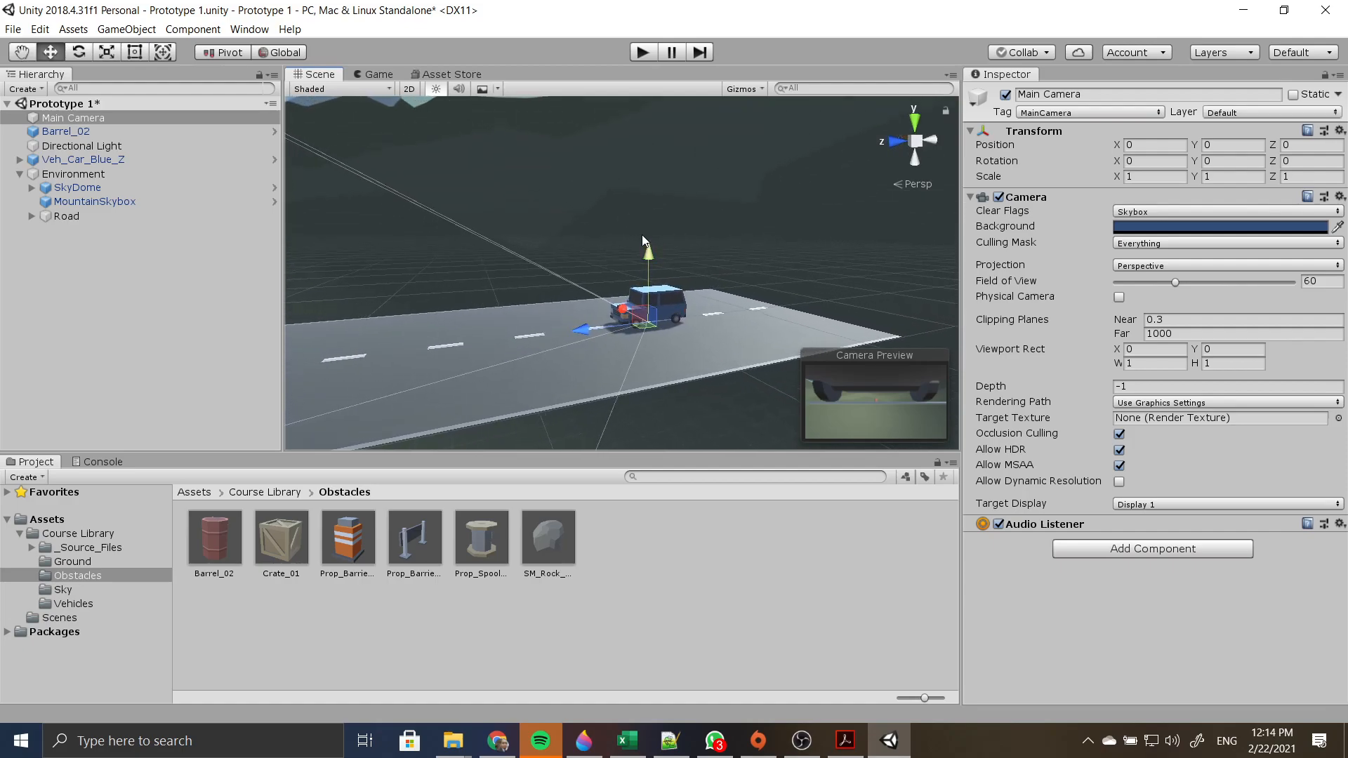
- Select the barrel, frame it in the scene, and look past it along the road toward the blue car
{"action": "right_click_drag", "start_coordinate": [632, 233], "coordinate": [569, 309]}
{"action": "left_click", "coordinate": [562, 323]}
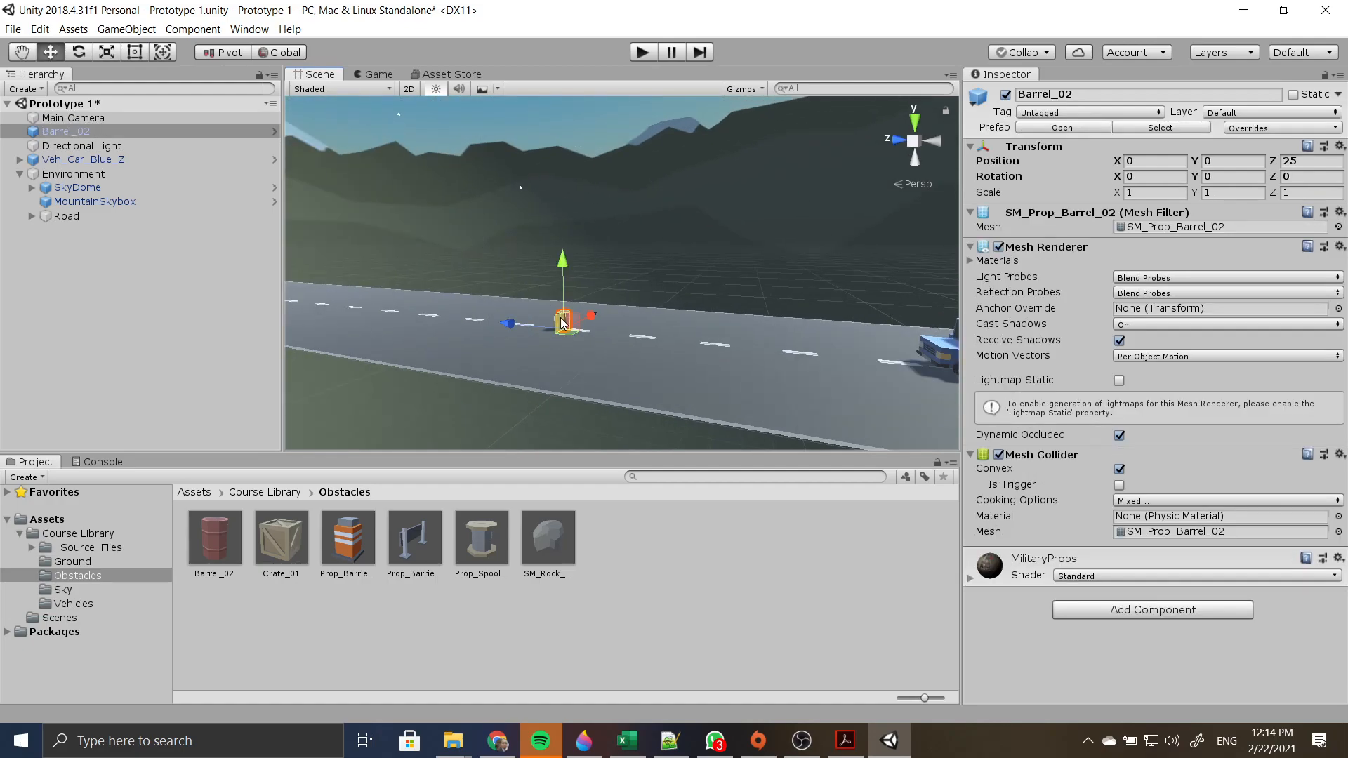
{"action": "left_click_drag", "start_coordinate": [81, 146], "coordinate": [116, 133]}
{"action": "left_click", "coordinate": [116, 134]}
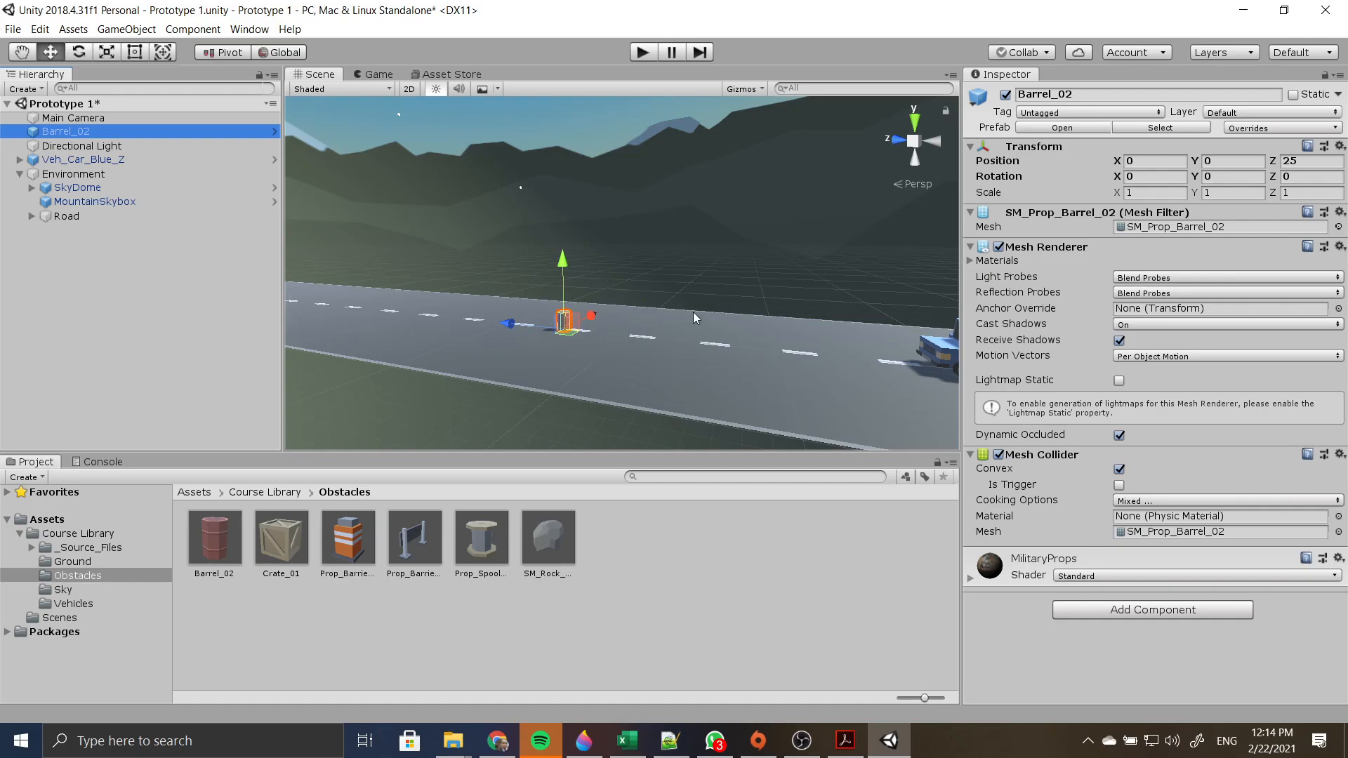
{"action": "left_click", "coordinate": [591, 326]}
{"action": "key", "text": "f"}
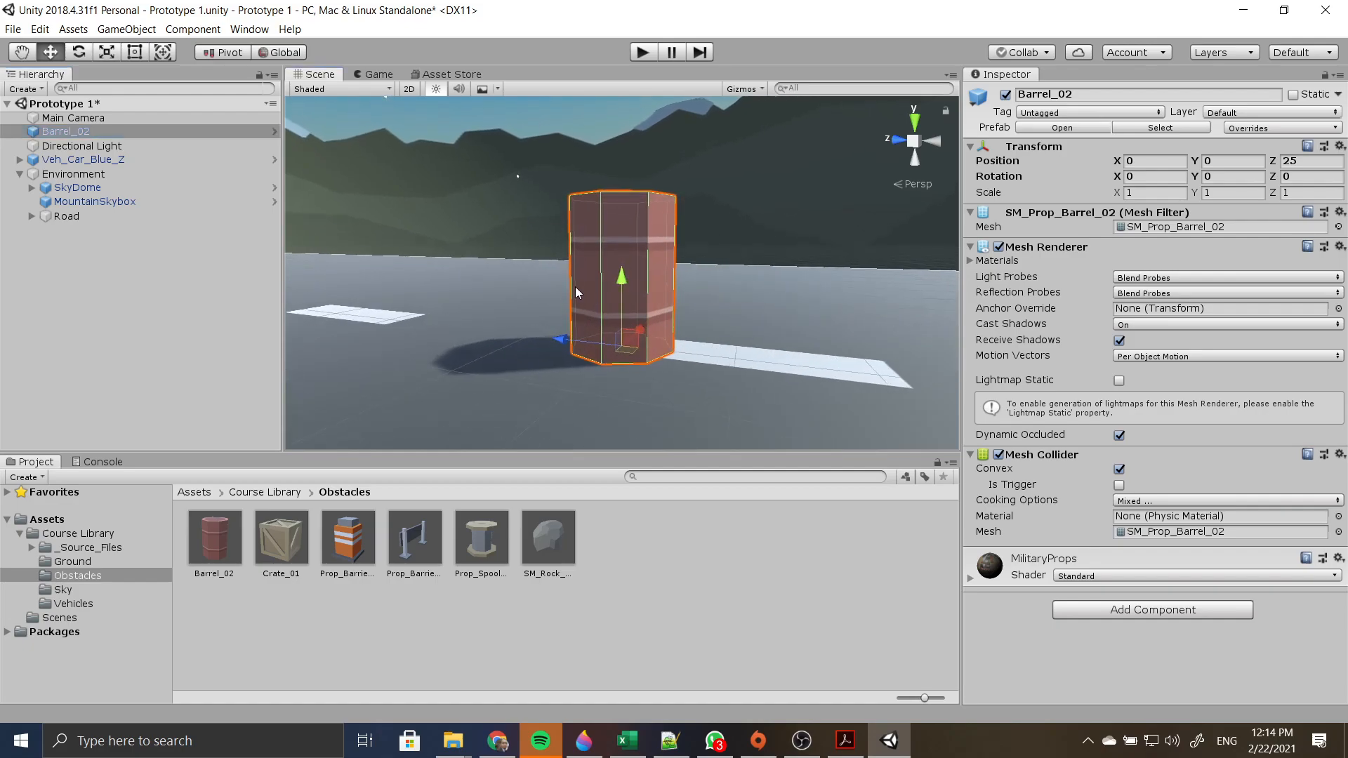
{"action": "mouse_move", "coordinate": [449, 273]}
{"action": "right_mouse_down"}
{"action": "mouse_move", "coordinate": [626, 285]}
{"action": "mouse_move", "coordinate": [344, 238]}
{"action": "mouse_move", "coordinate": [473, 274]}
{"action": "right_mouse_up"}
{"action": "right_click_drag", "start_coordinate": [586, 284], "coordinate": [619, 285], "text": "alt"}
{"action": "left_click_drag", "start_coordinate": [619, 285], "coordinate": [813, 292], "text": "alt"}
{"action": "left_click_drag", "start_coordinate": [745, 297], "coordinate": [764, 240], "text": "alt"}
- Select the blue car, frame it in the scene, and inspect it from several sides
{"action": "left_click", "coordinate": [798, 163]}
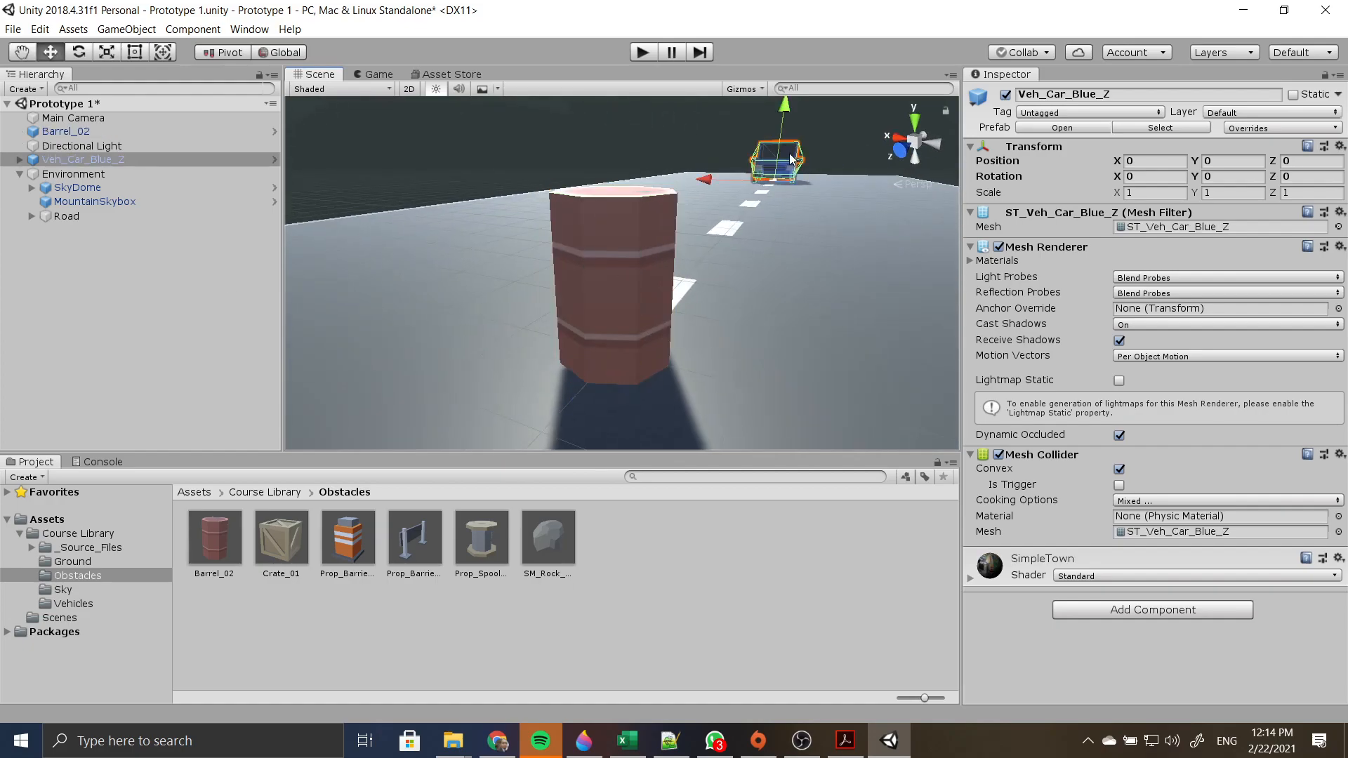
{"action": "key", "text": "f"}
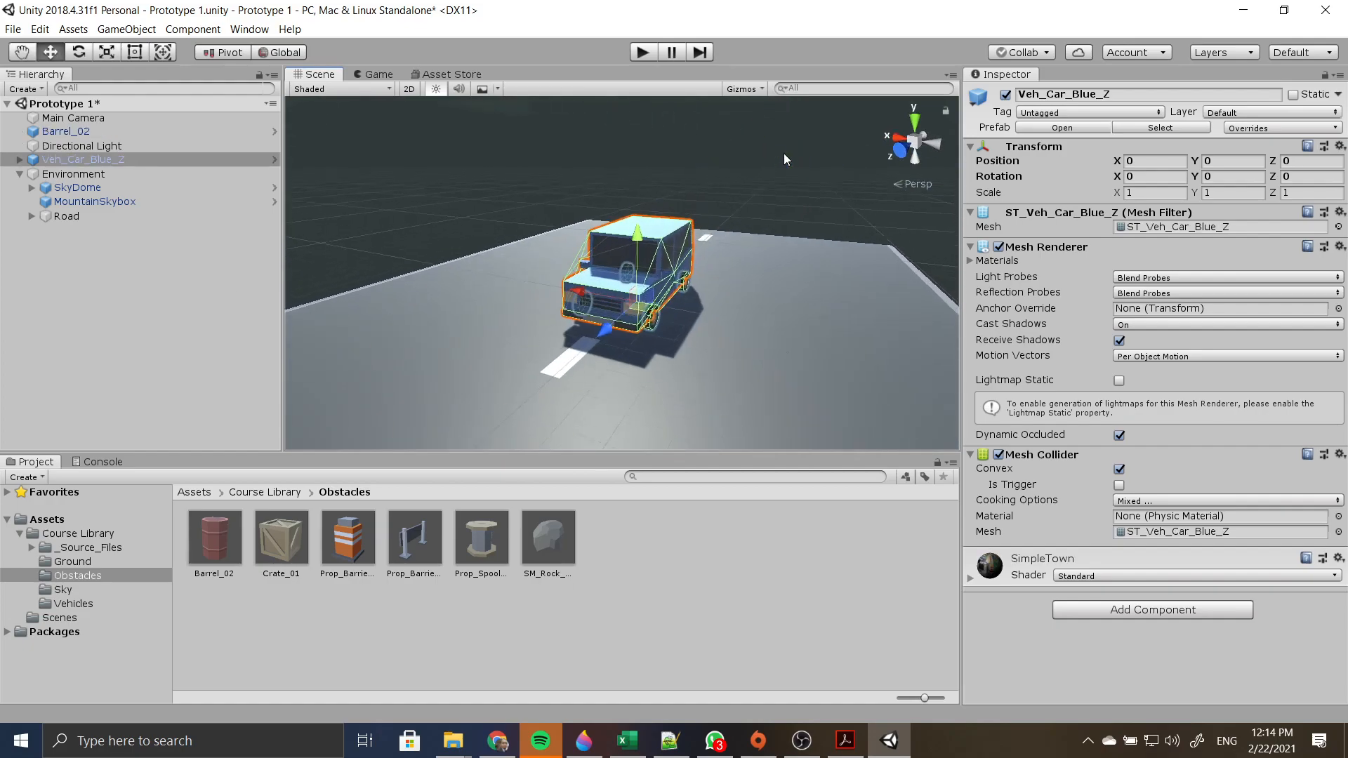
{"action": "left_click_drag", "start_coordinate": [753, 267], "coordinate": [462, 275], "text": "alt"}
{"action": "left_click_drag", "start_coordinate": [801, 281], "coordinate": [457, 283], "text": "alt"}
{"action": "left_click_drag", "start_coordinate": [807, 281], "coordinate": [407, 288], "text": "alt"}
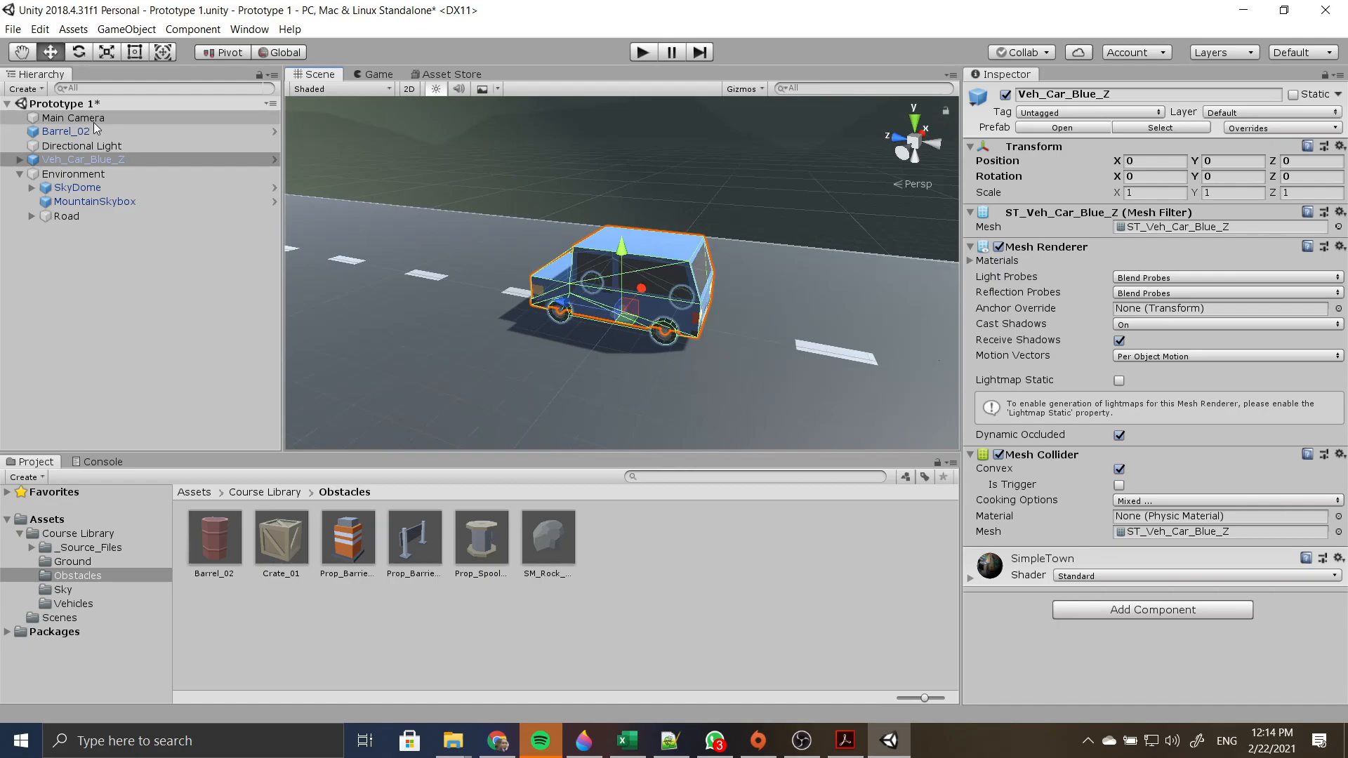
- Select the Main Camera and examine its position and axes from behind, beside and above the car
{"action": "left_click", "coordinate": [94, 119]}
{"action": "scroll", "coordinate": [681, 236], "scroll_direction": "down", "scroll_amount": 10}
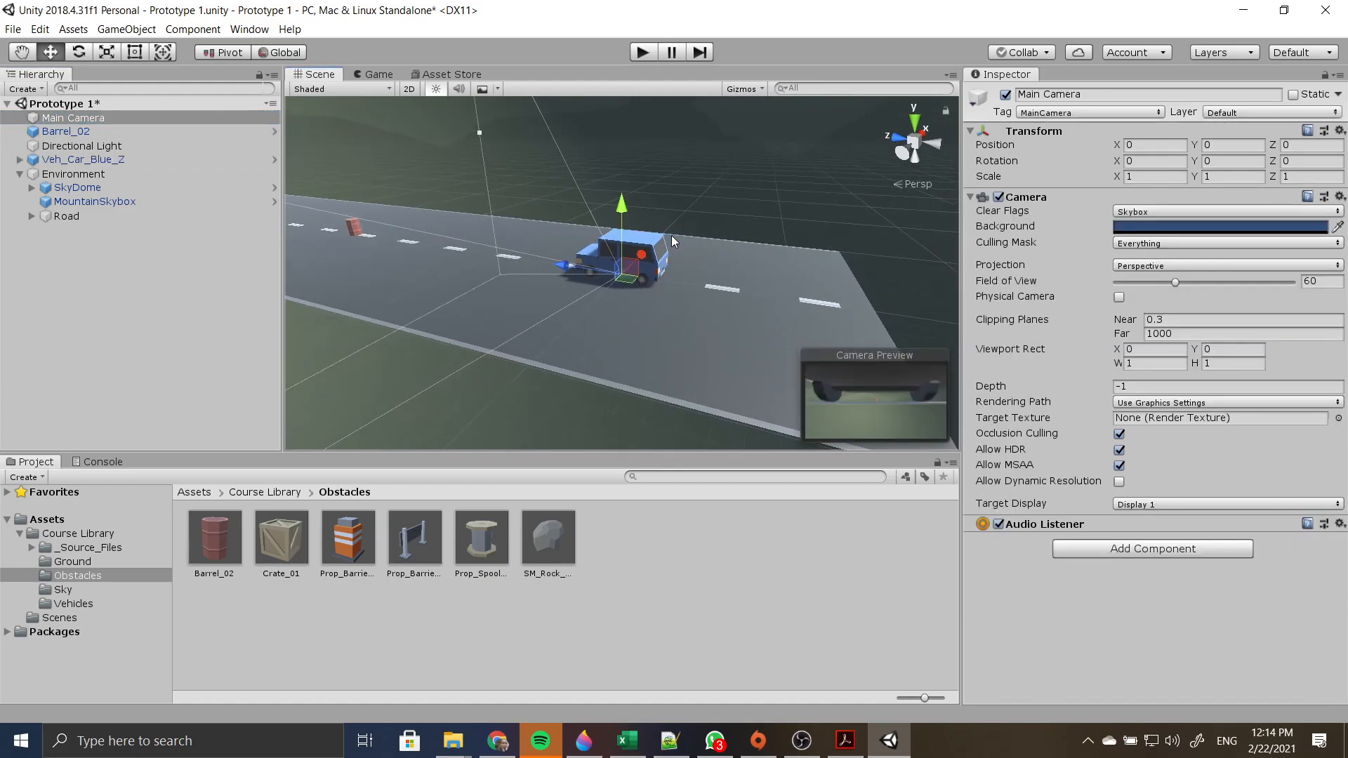
{"action": "left_click_drag", "start_coordinate": [767, 275], "coordinate": [381, 139], "text": "alt"}
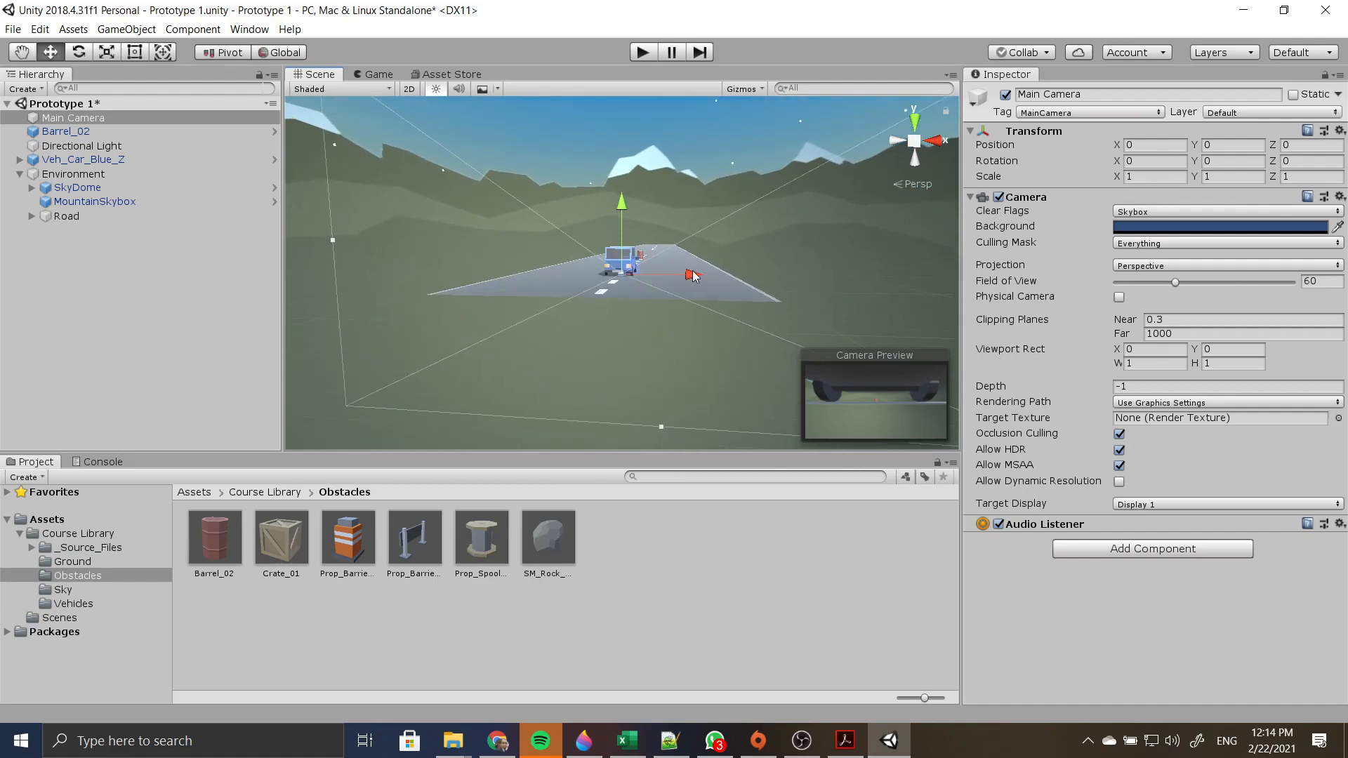
{"action": "left_click_drag", "start_coordinate": [582, 264], "coordinate": [974, 272], "text": "alt"}
{"action": "scroll", "coordinate": [619, 280], "scroll_direction": "up", "scroll_amount": 6}
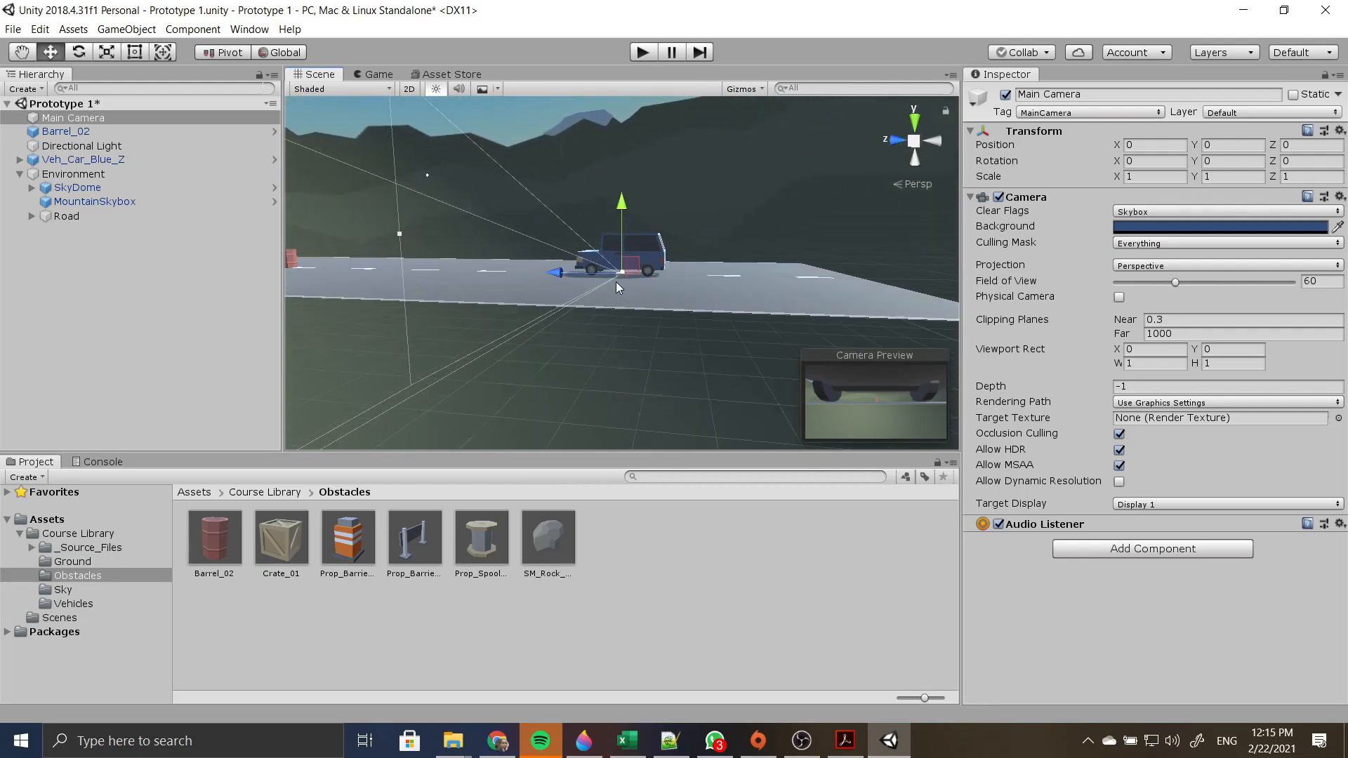
{"action": "left_click_drag", "start_coordinate": [641, 276], "coordinate": [631, 290], "text": "alt"}
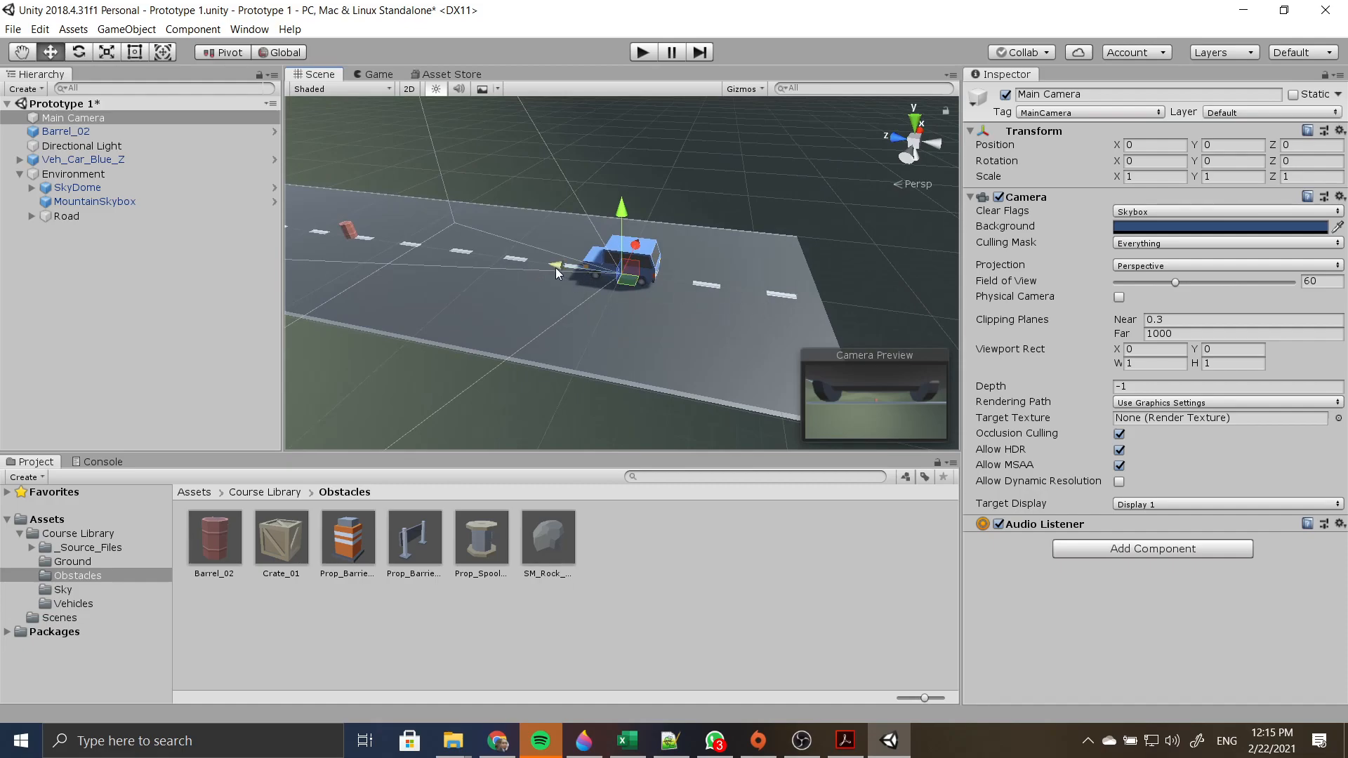
{"action": "scroll", "coordinate": [719, 284], "scroll_direction": "up", "scroll_amount": 3}
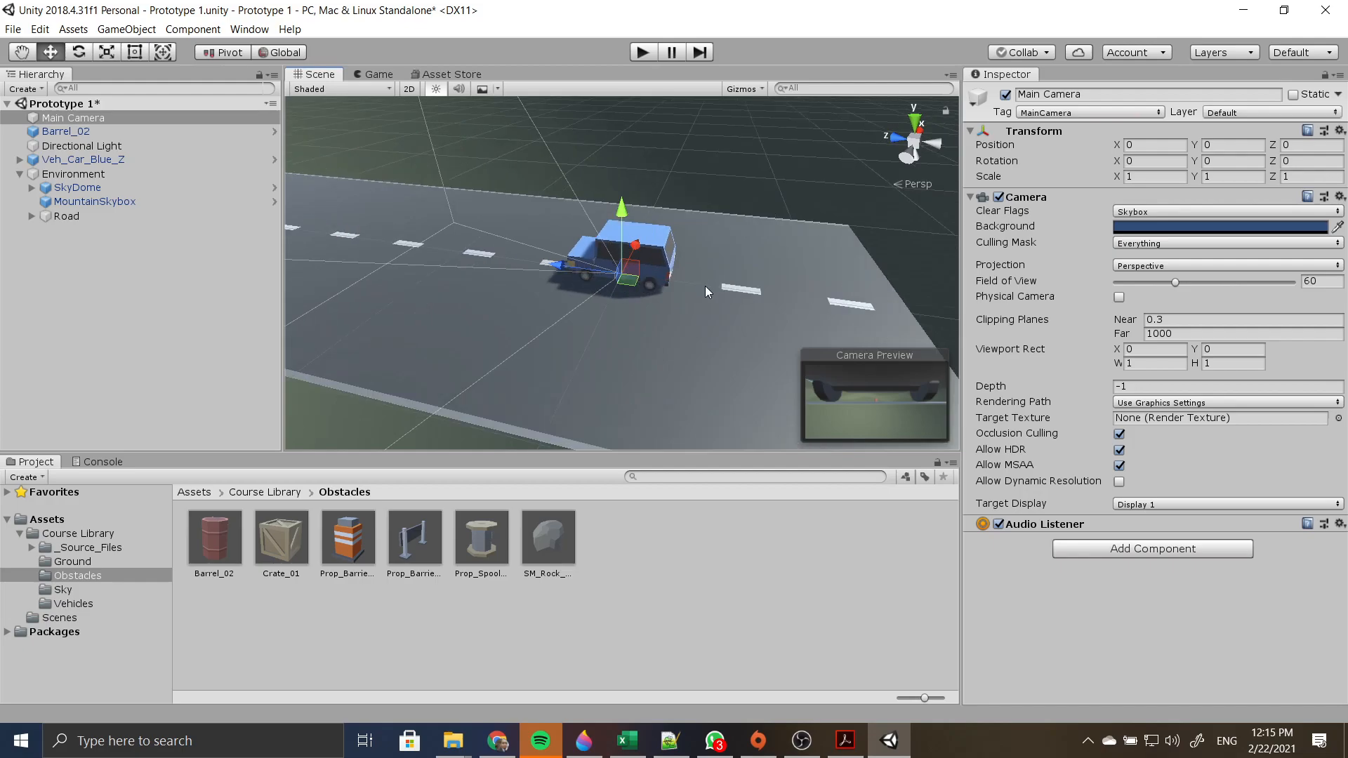
{"action": "left_click_drag", "start_coordinate": [738, 316], "coordinate": [565, 310], "text": "alt"}
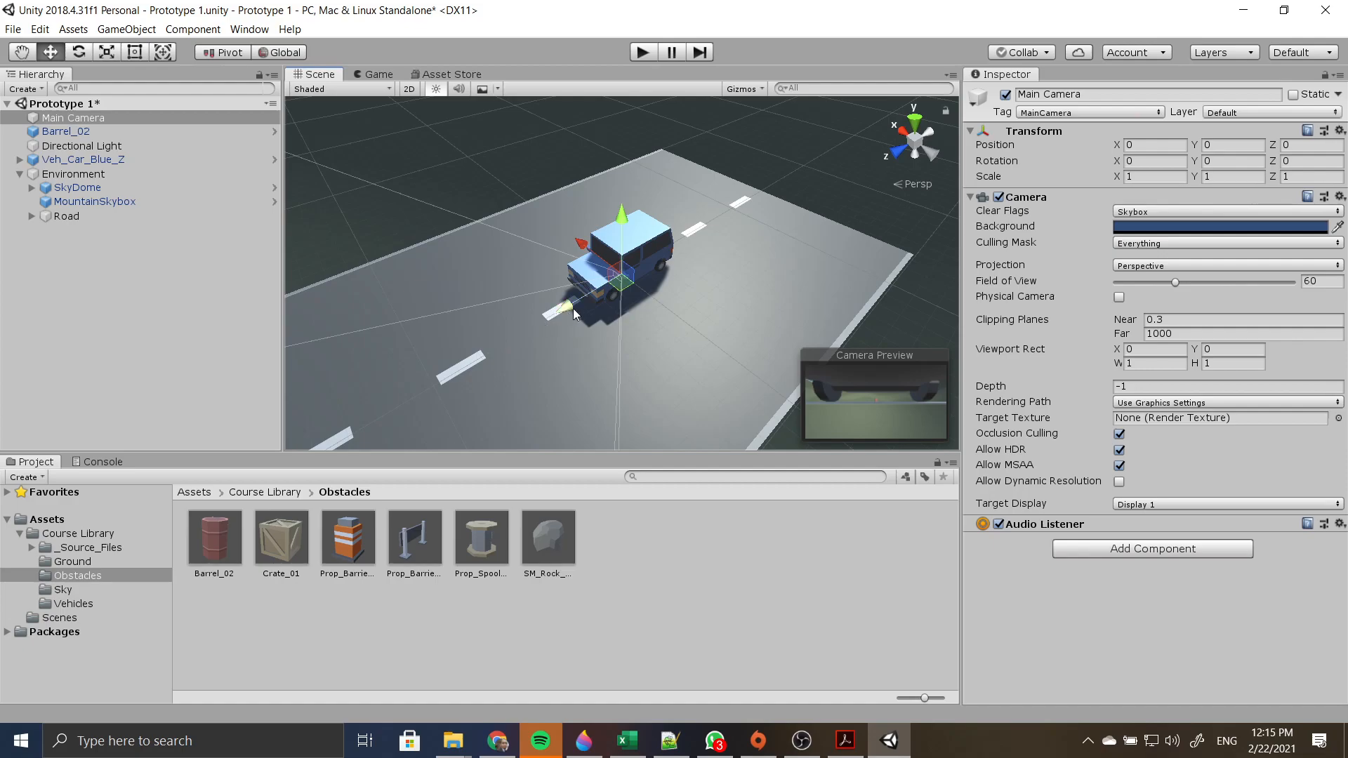
- Move the Main Camera behind and above the blue car, to Y 3 and Z -8
{"action": "left_click", "coordinate": [636, 282]}
{"action": "left_click", "coordinate": [73, 118]}
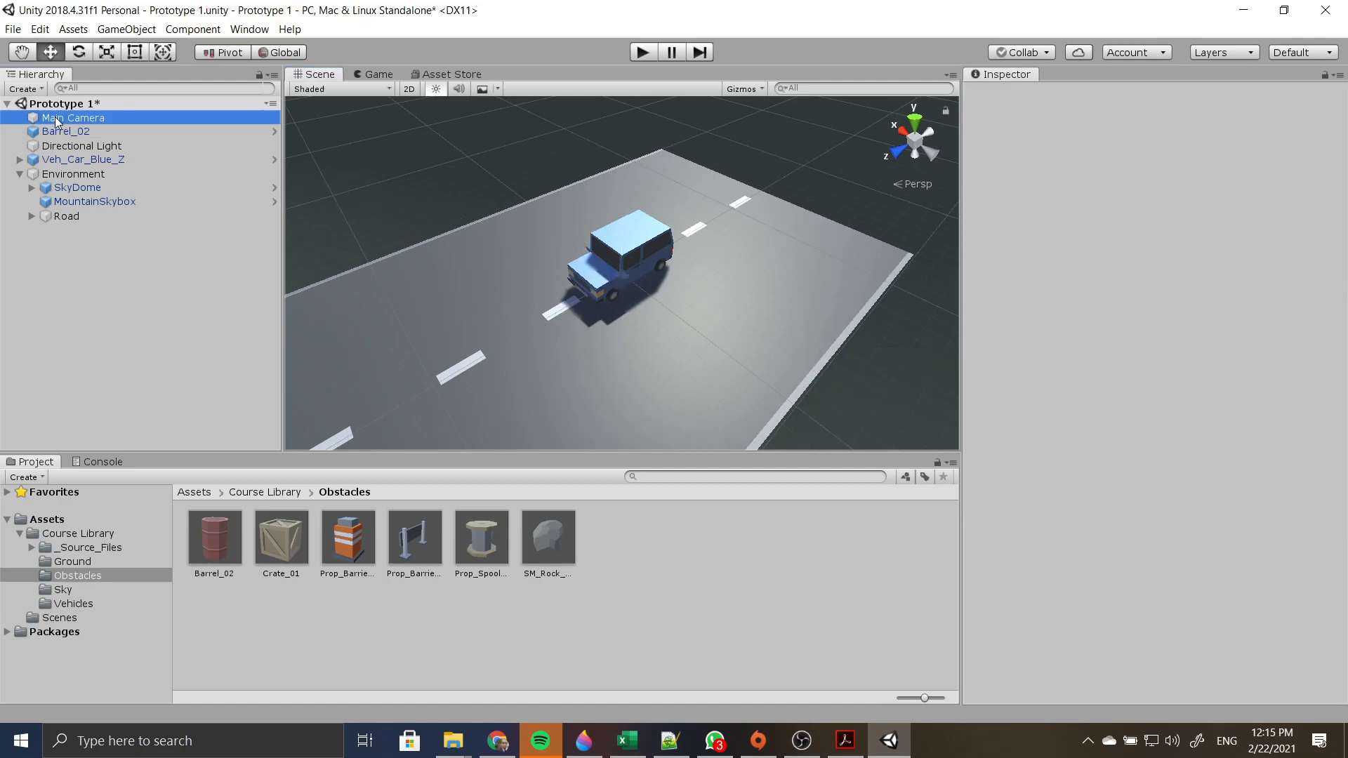
{"action": "left_click", "coordinate": [574, 307]}
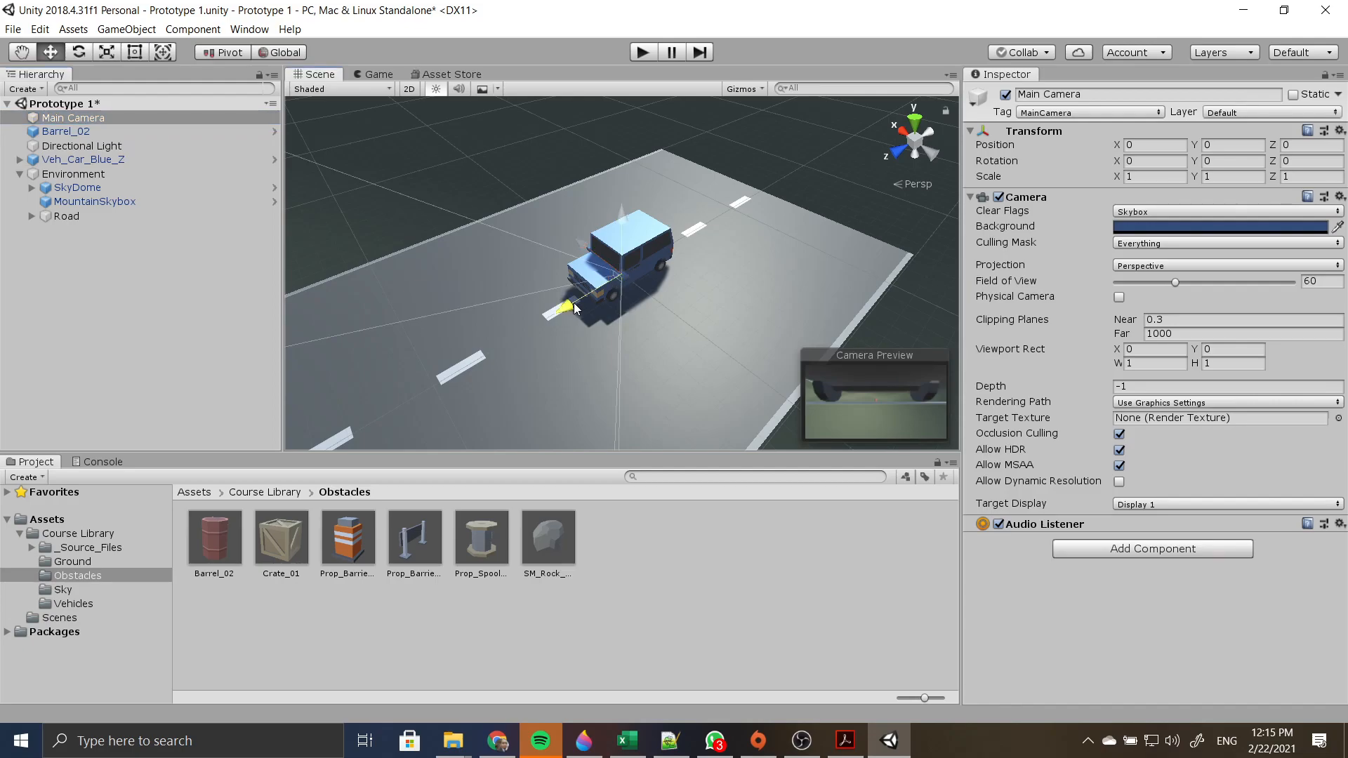
{"action": "left_click_drag", "start_coordinate": [574, 308], "coordinate": [663, 264]}
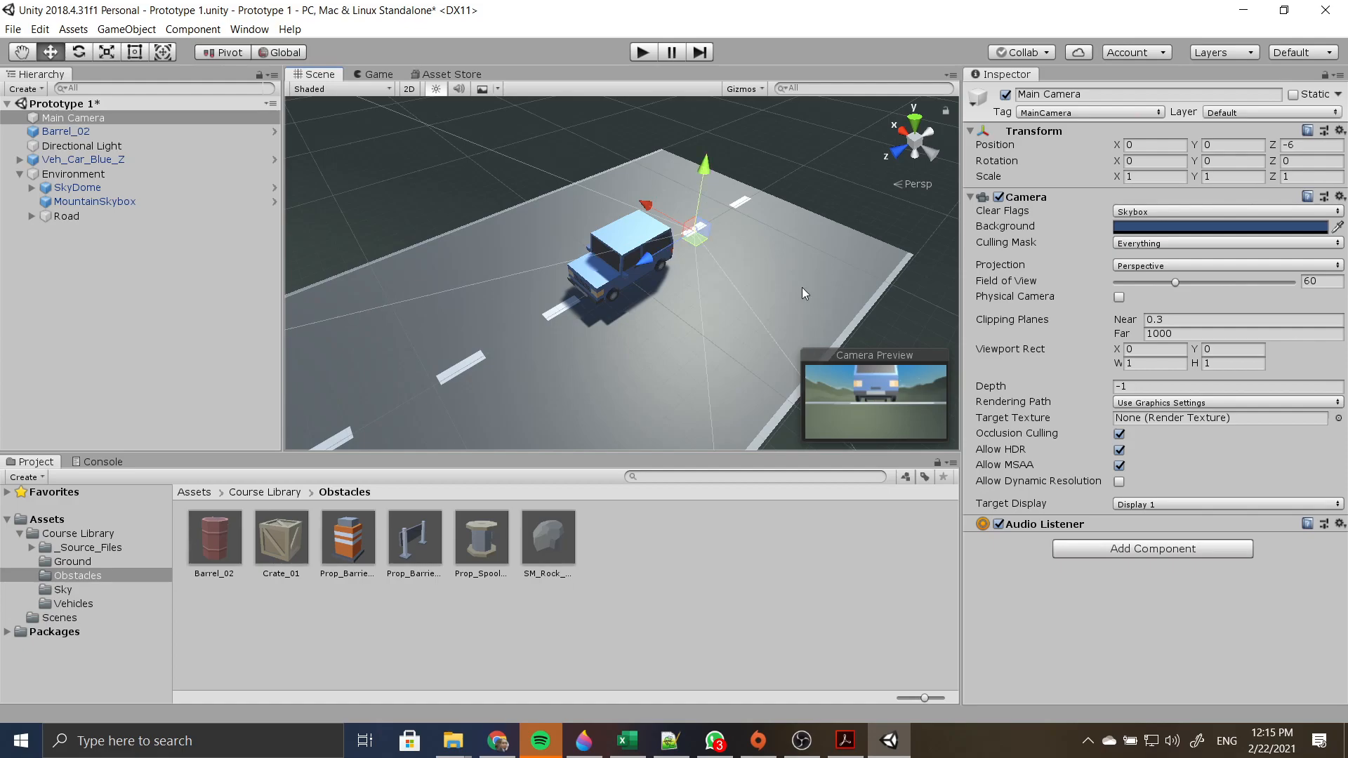
{"action": "left_click_drag", "start_coordinate": [702, 175], "coordinate": [715, 139]}
{"action": "left_click_drag", "start_coordinate": [653, 215], "coordinate": [673, 209]}
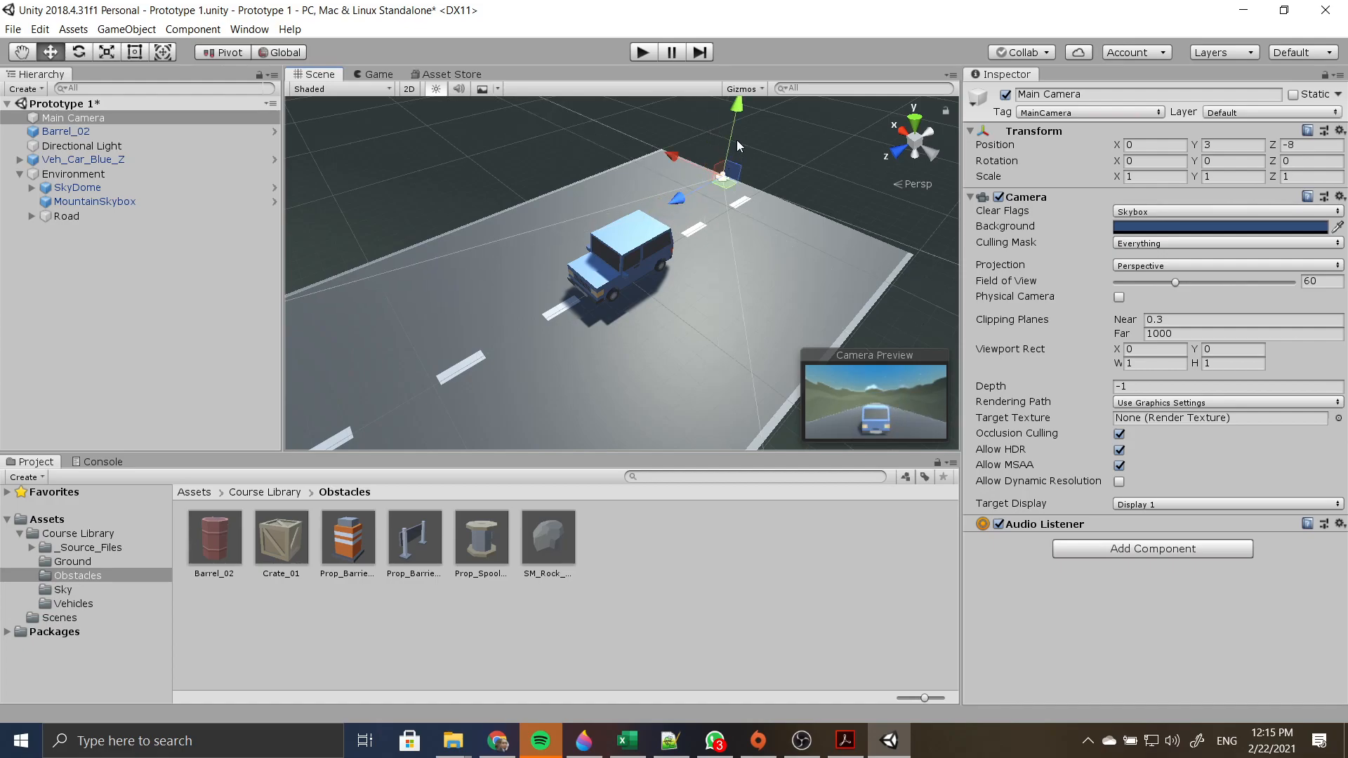
- Cycle through the Hand, Move, Rotate, Scale and Rect tools with the Main Camera selected, and return to Move
{"action": "scroll", "coordinate": [785, 175], "scroll_direction": "up", "scroll_amount": 1}
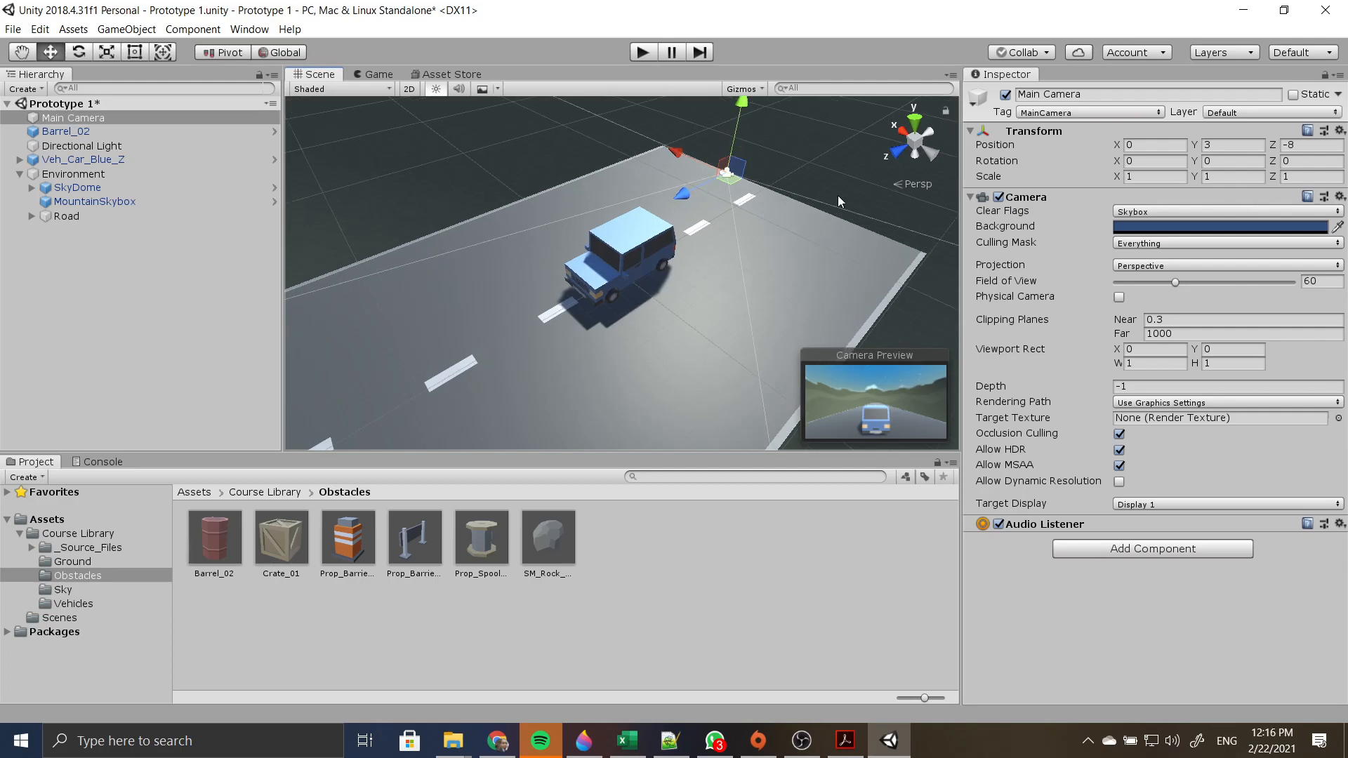
{"action": "right_click_drag", "start_coordinate": [834, 200], "coordinate": [752, 179]}
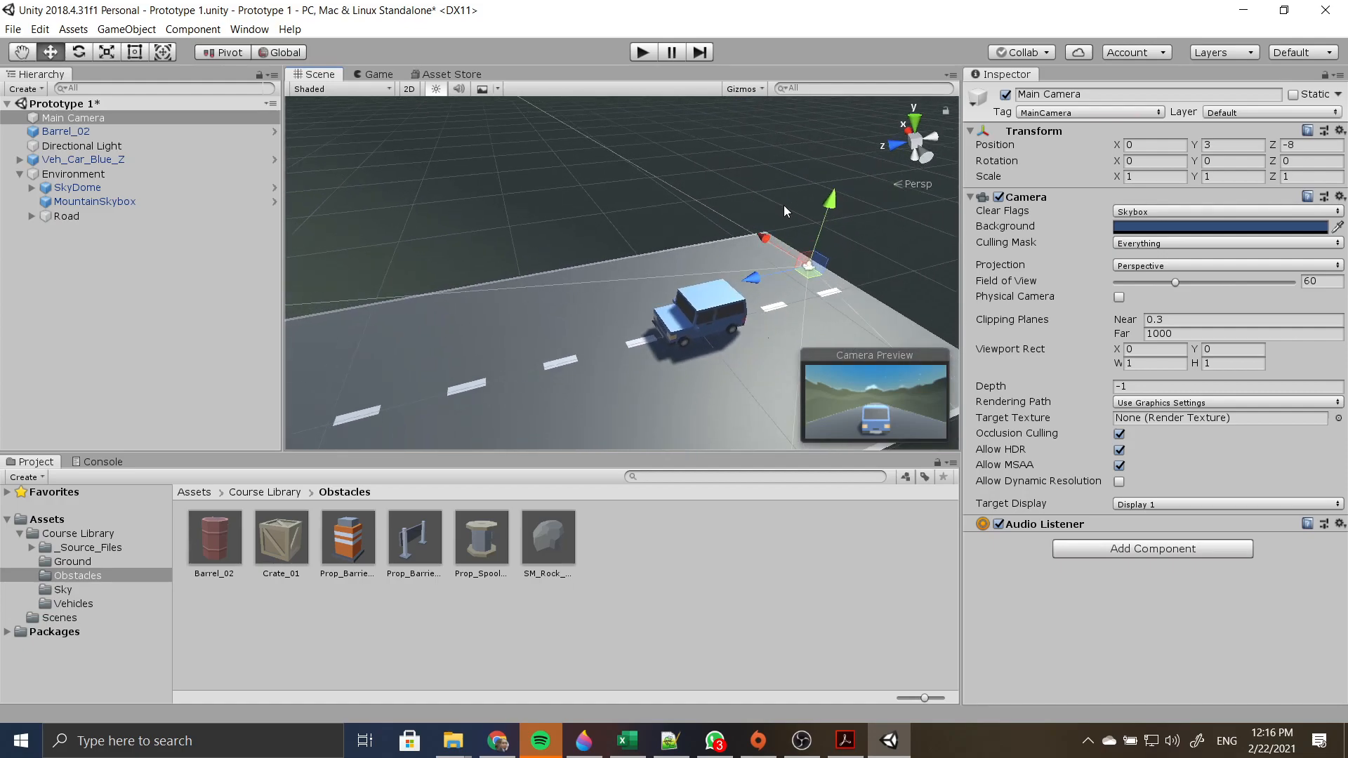
{"action": "middle_click_drag", "start_coordinate": [784, 205], "coordinate": [536, 175]}
{"action": "scroll", "coordinate": [655, 222], "scroll_direction": "up", "scroll_amount": 4}
{"action": "middle_click_drag", "start_coordinate": [638, 196], "coordinate": [691, 243]}
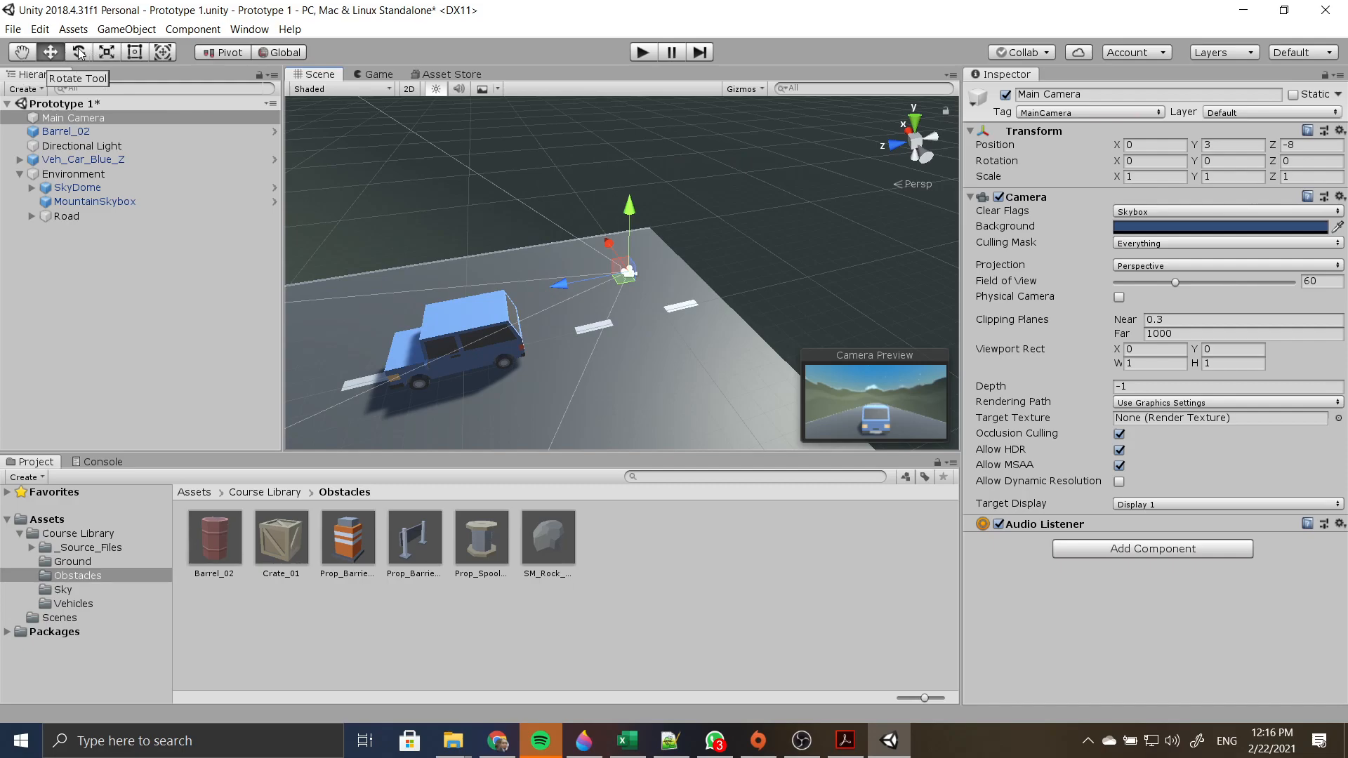
{"action": "scroll", "coordinate": [420, 258], "scroll_direction": "up", "scroll_amount": 2}
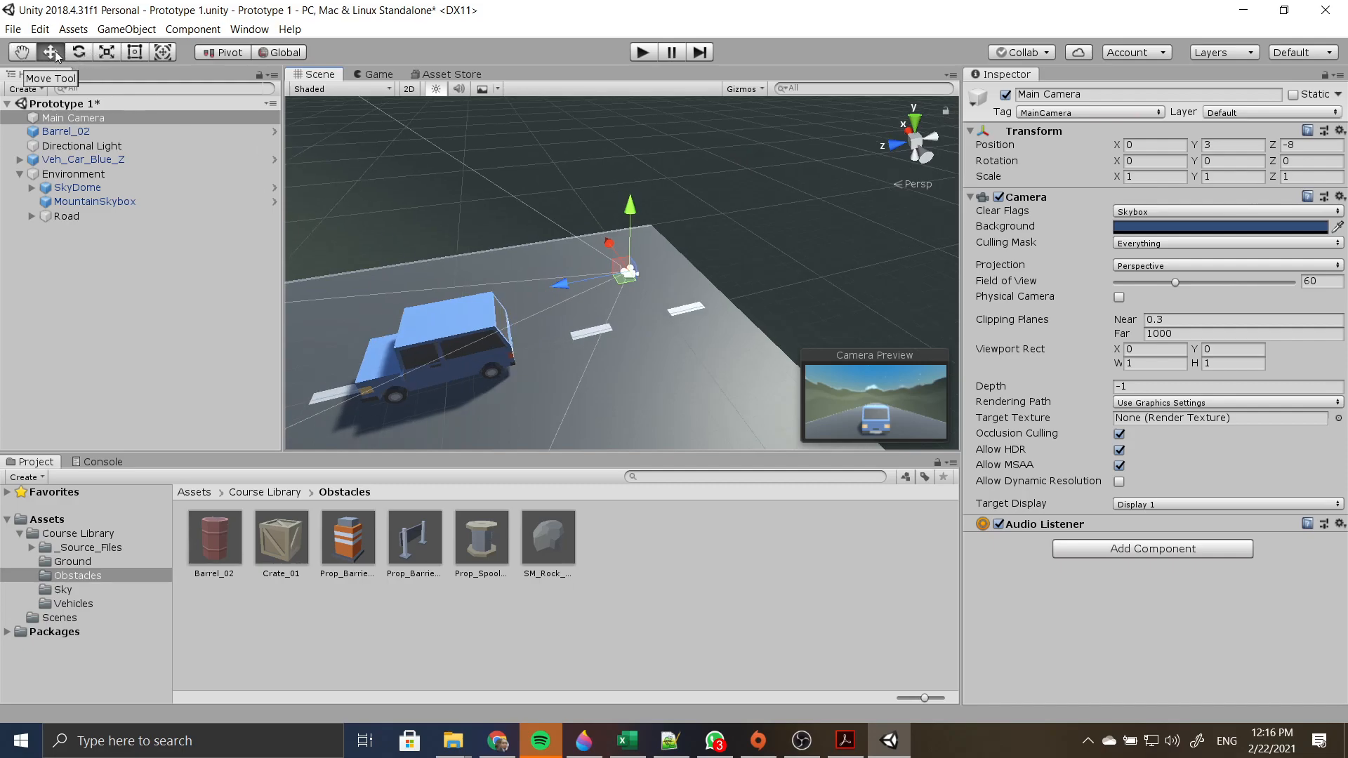
{"action": "key", "text": "q"}
{"action": "key", "text": "w"}
{"action": "key", "text": "e"}
{"action": "key", "text": "r"}
{"action": "key", "text": "t"}
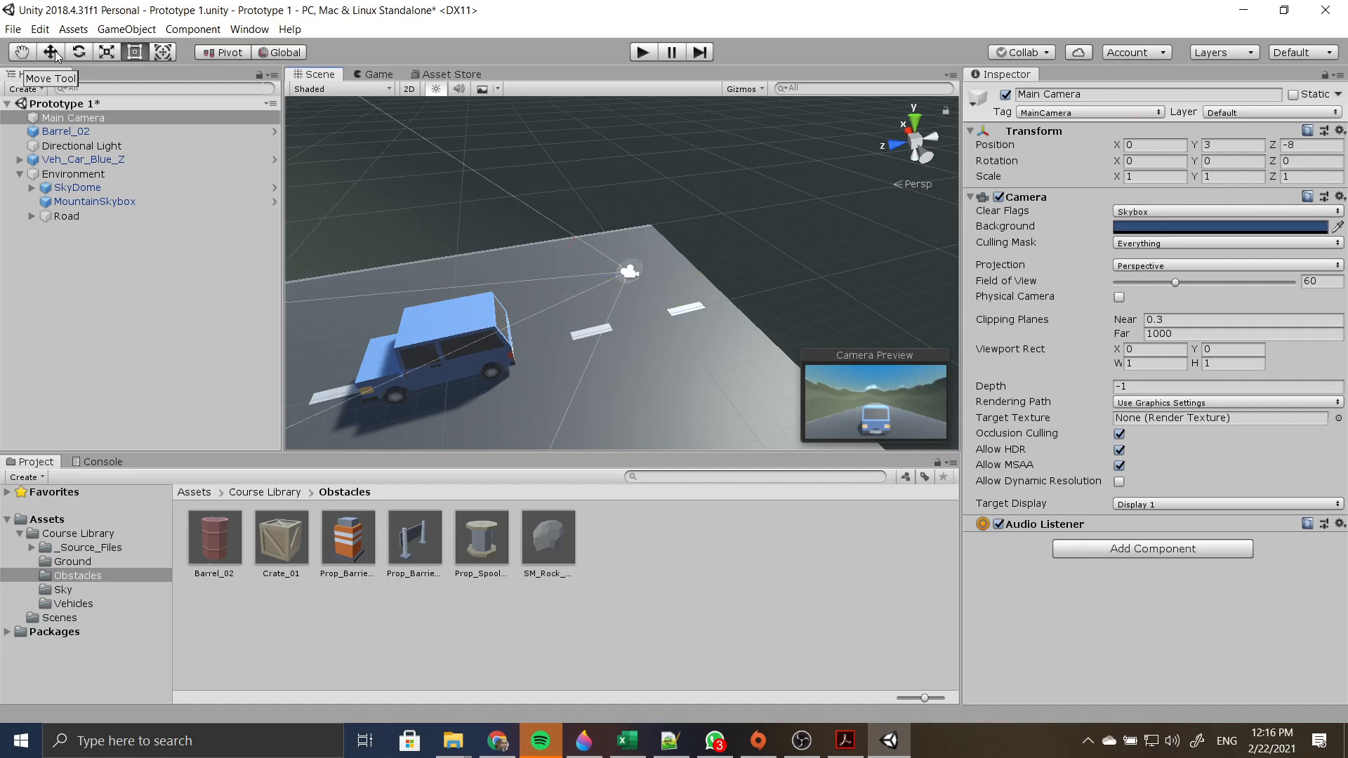
{"action": "key", "text": "w"}
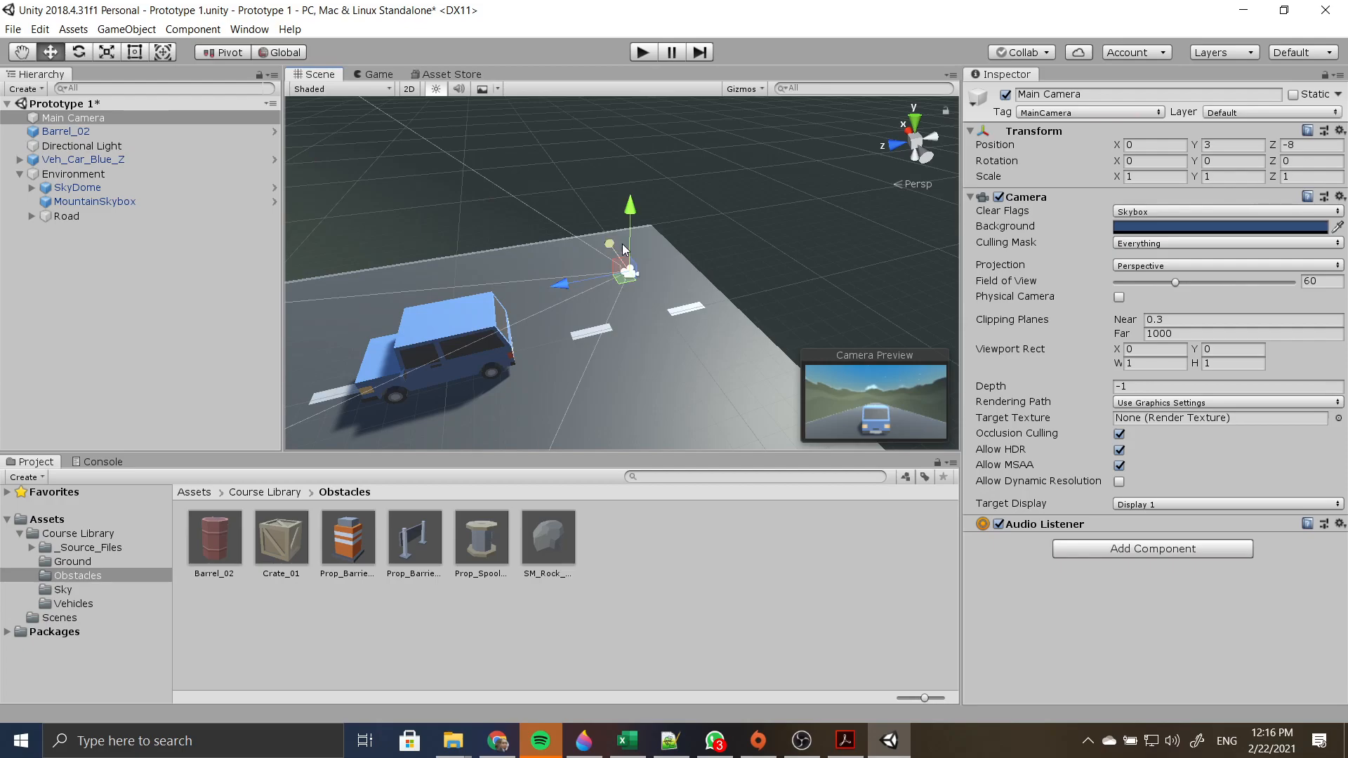
- Rotate the Main Camera downward toward the car to an X rotation of about 20.3, and switch back to the Move tool
{"action": "scroll", "coordinate": [622, 247], "scroll_direction": "up", "scroll_amount": 3}
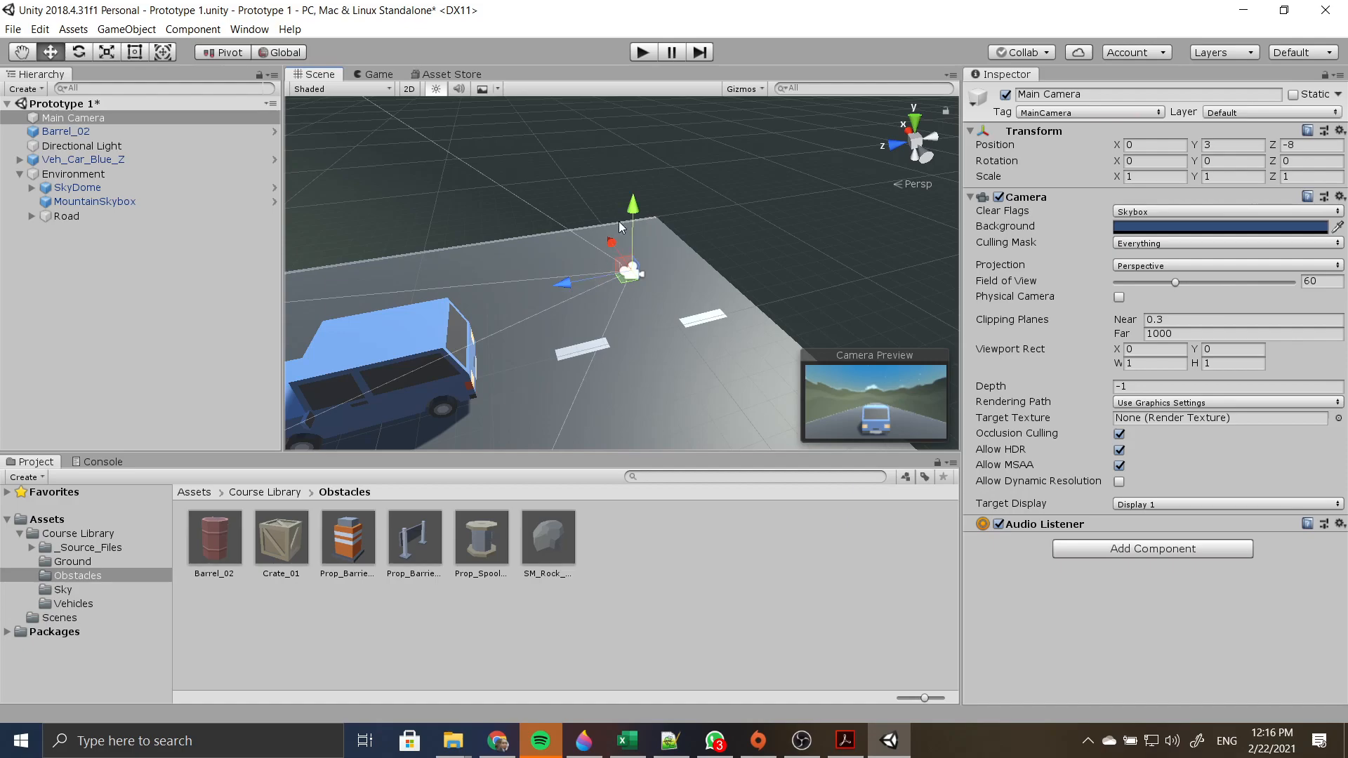
{"action": "key", "text": "e"}
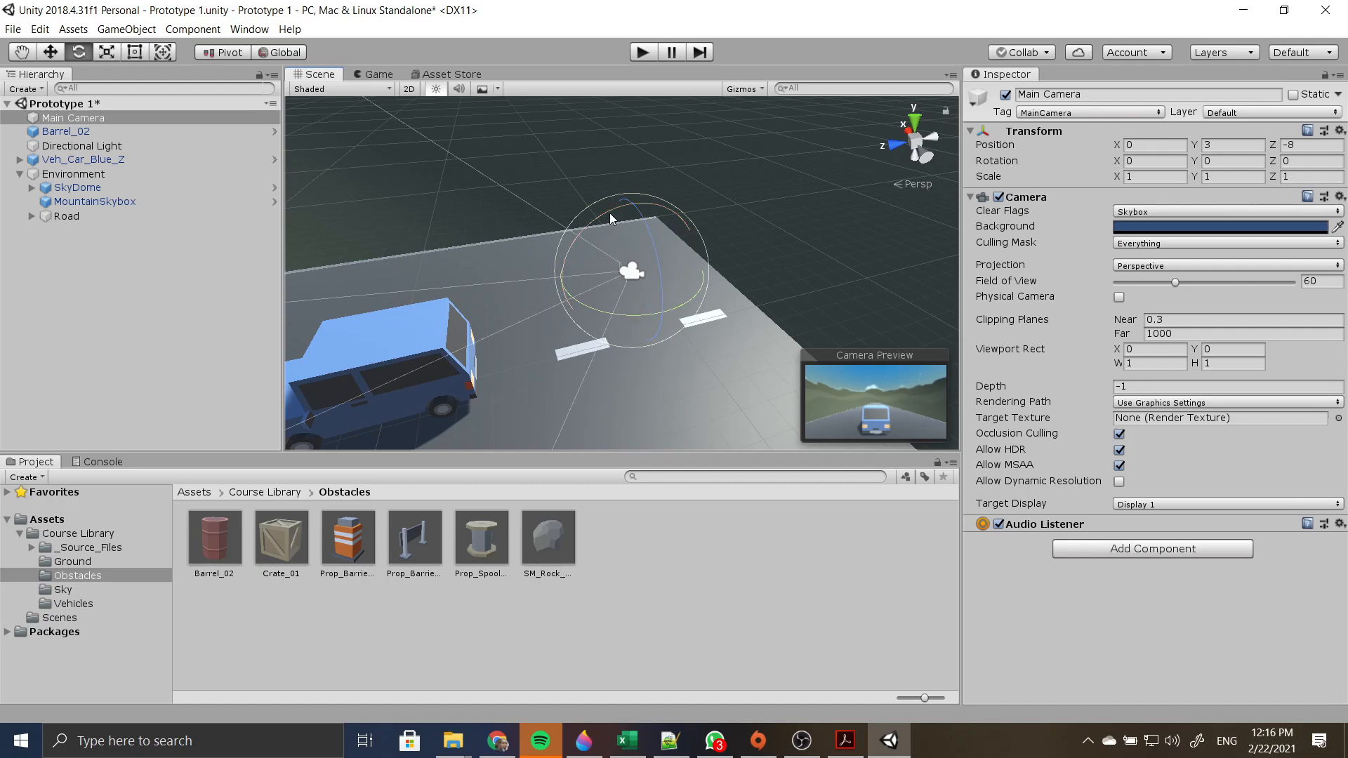
{"action": "right_click_drag", "start_coordinate": [802, 217], "coordinate": [604, 223]}
{"action": "middle_click_drag", "start_coordinate": [748, 225], "coordinate": [587, 181]}
{"action": "mouse_move", "coordinate": [723, 209]}
{"action": "right_mouse_down"}
{"action": "mouse_move", "coordinate": [675, 205]}
{"action": "mouse_move", "coordinate": [731, 212]}
{"action": "right_mouse_up"}
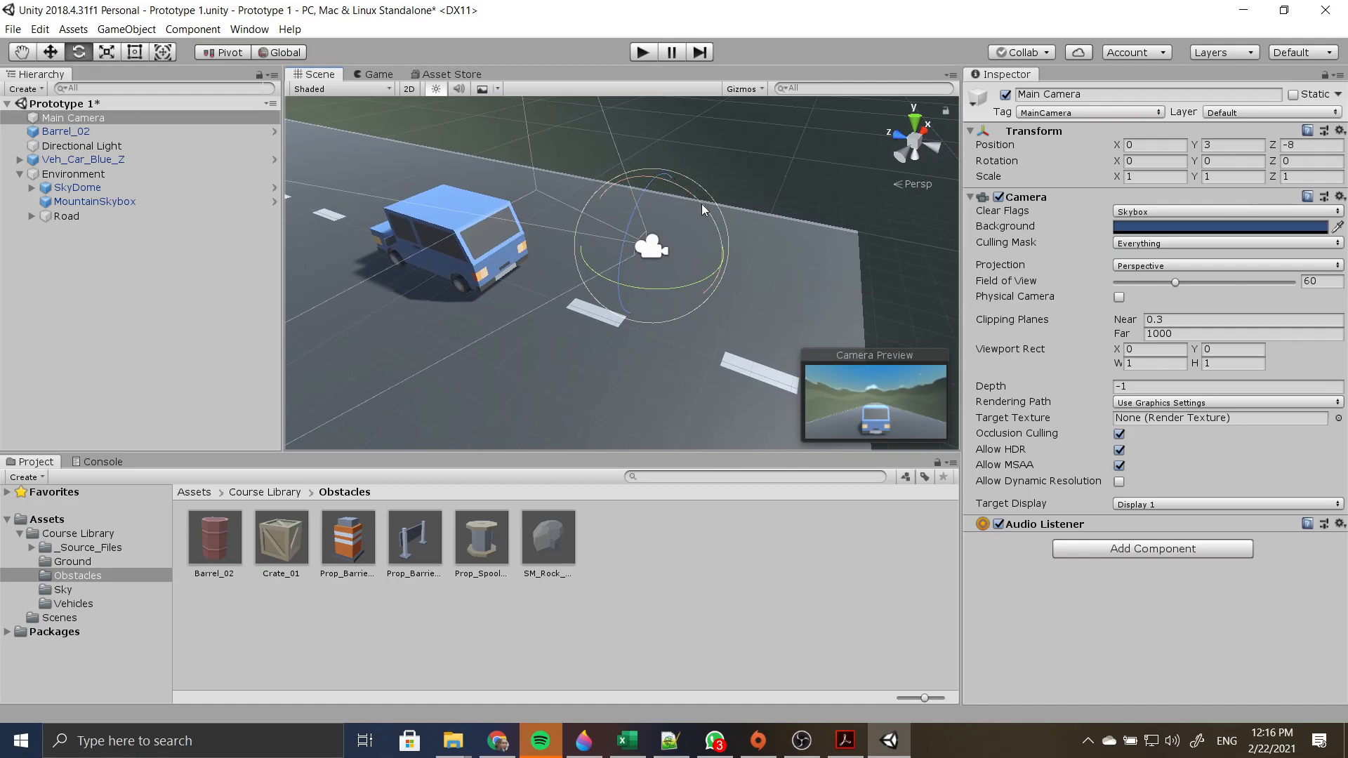
{"action": "left_click_drag", "start_coordinate": [710, 213], "coordinate": [659, 183]}
{"action": "key", "text": "w"}
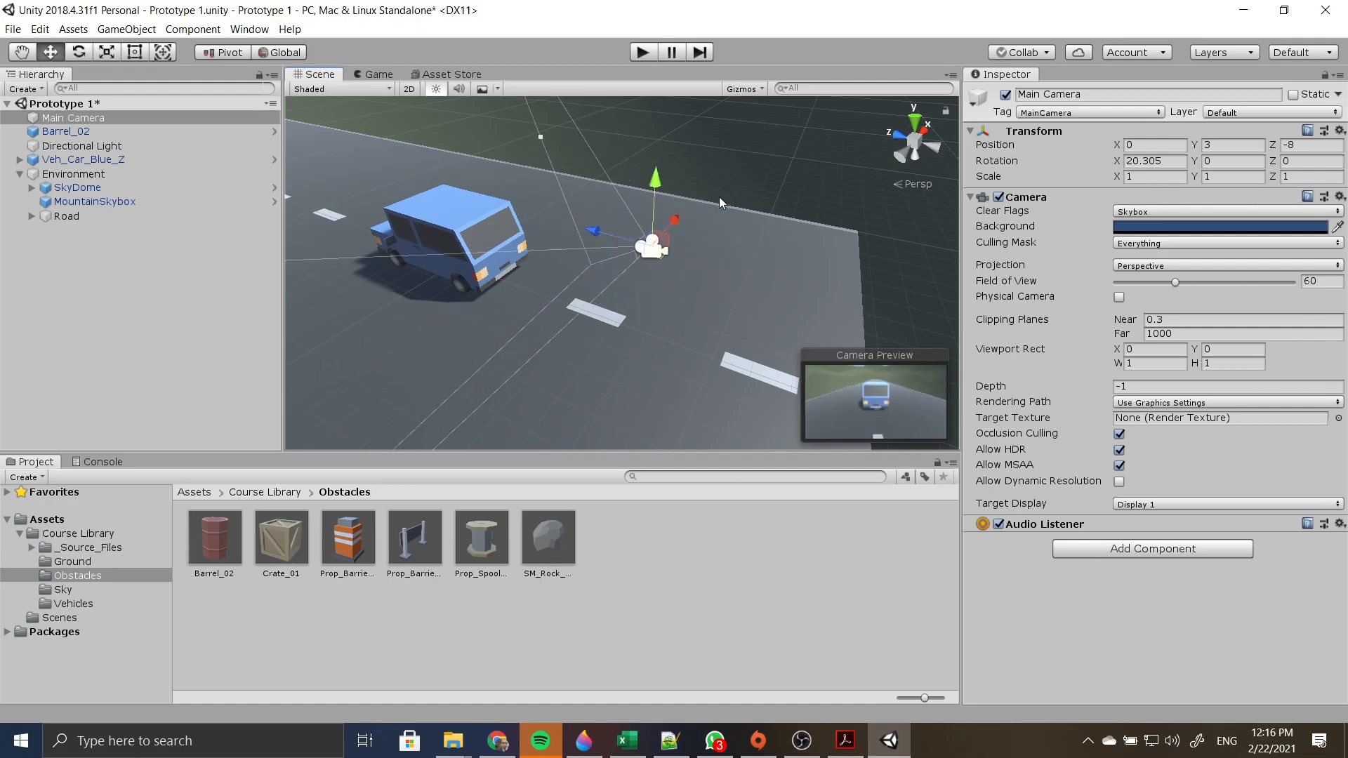
- Move the Main Camera closer and higher, to Y 4.47 and Z -6.56, and run a brief play test of the view
{"action": "left_click_drag", "start_coordinate": [614, 236], "coordinate": [574, 233]}
{"action": "left_click_drag", "start_coordinate": [594, 205], "coordinate": [594, 150]}
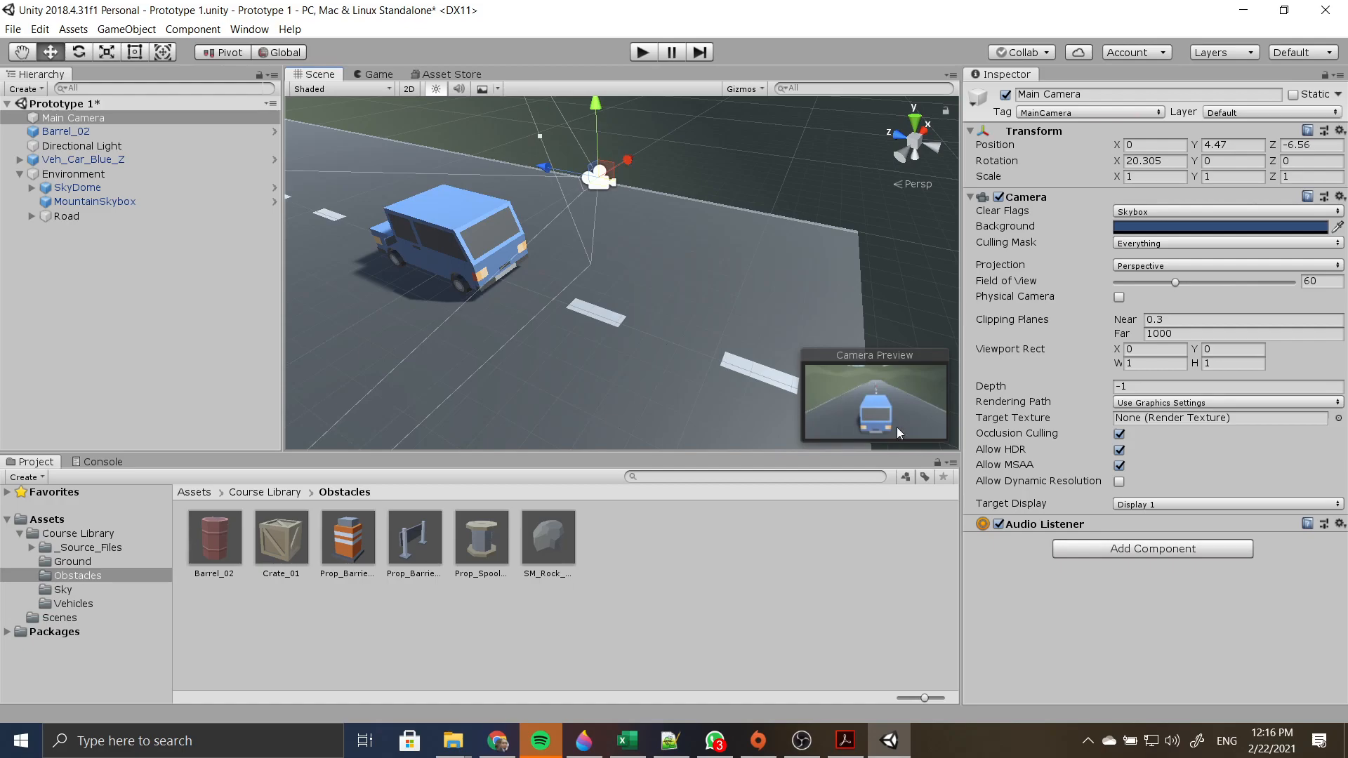
{"action": "left_click", "coordinate": [643, 53]}
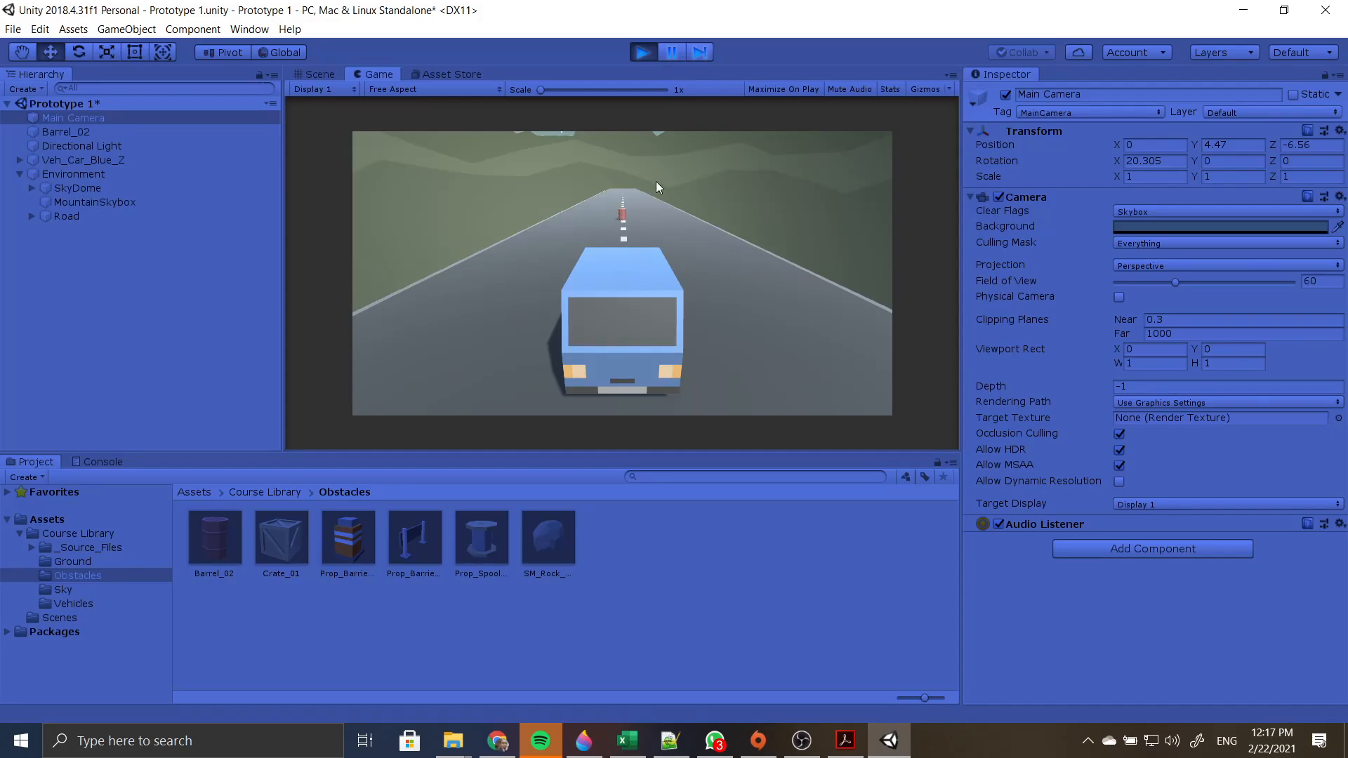
{"action": "left_click", "coordinate": [640, 52]}
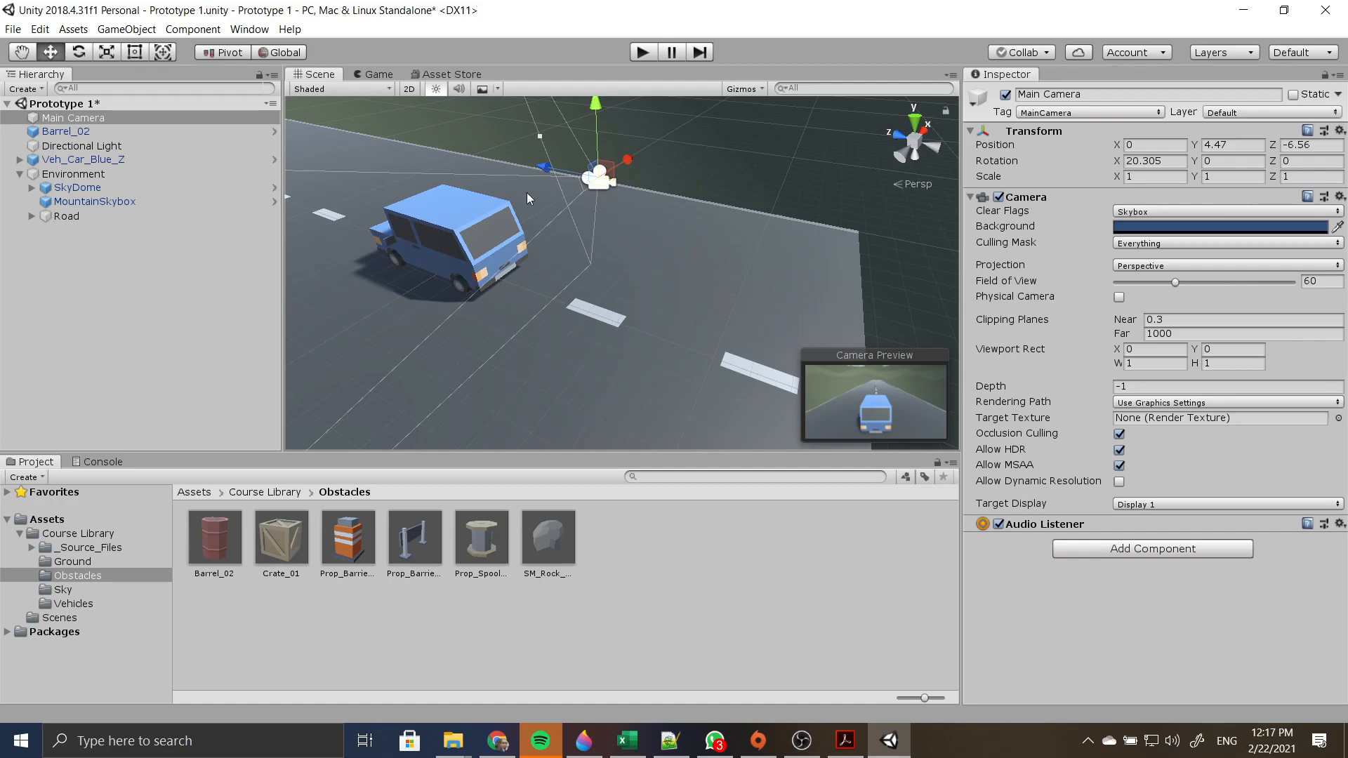
- Switch the editor to the Tall layout and maximize its window
{"action": "left_click", "coordinate": [250, 29]}
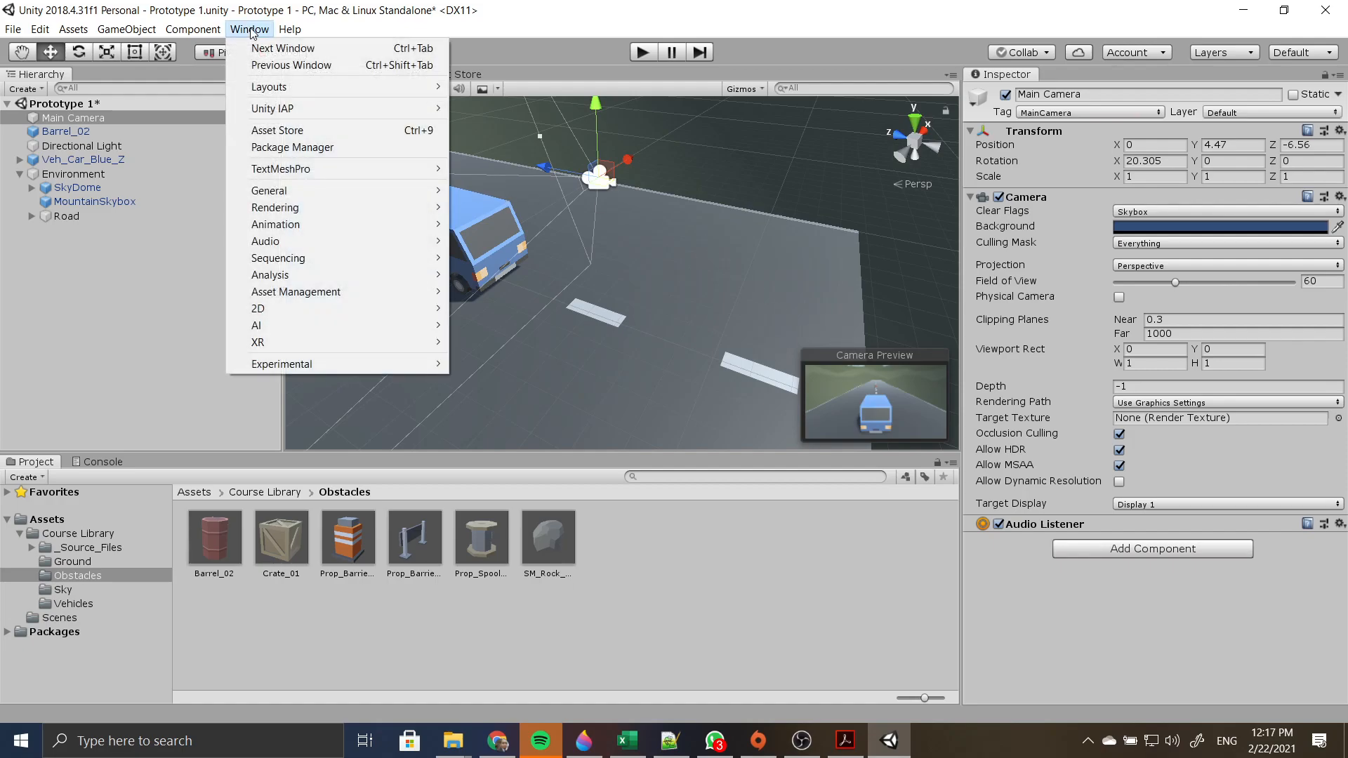
{"action": "mouse_move", "coordinate": [305, 91]}
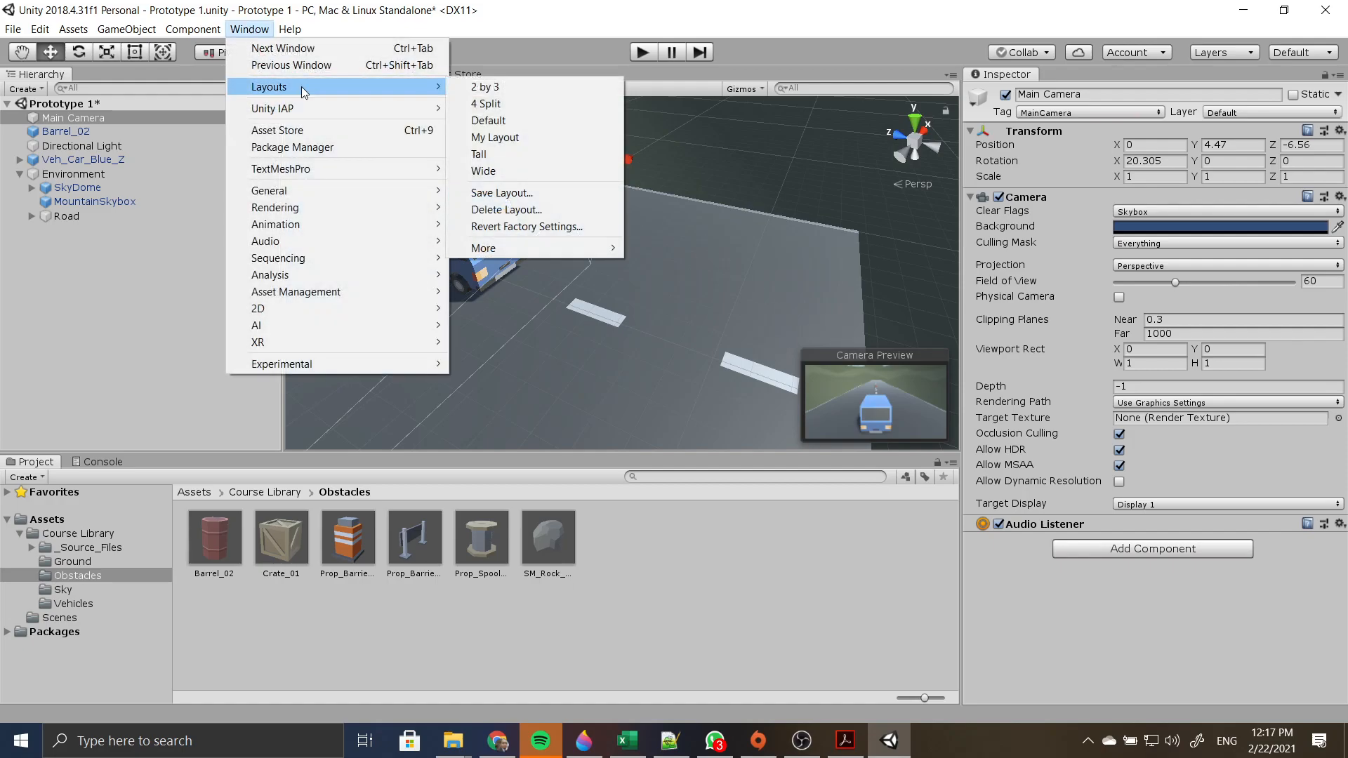
{"action": "left_click", "coordinate": [511, 151]}
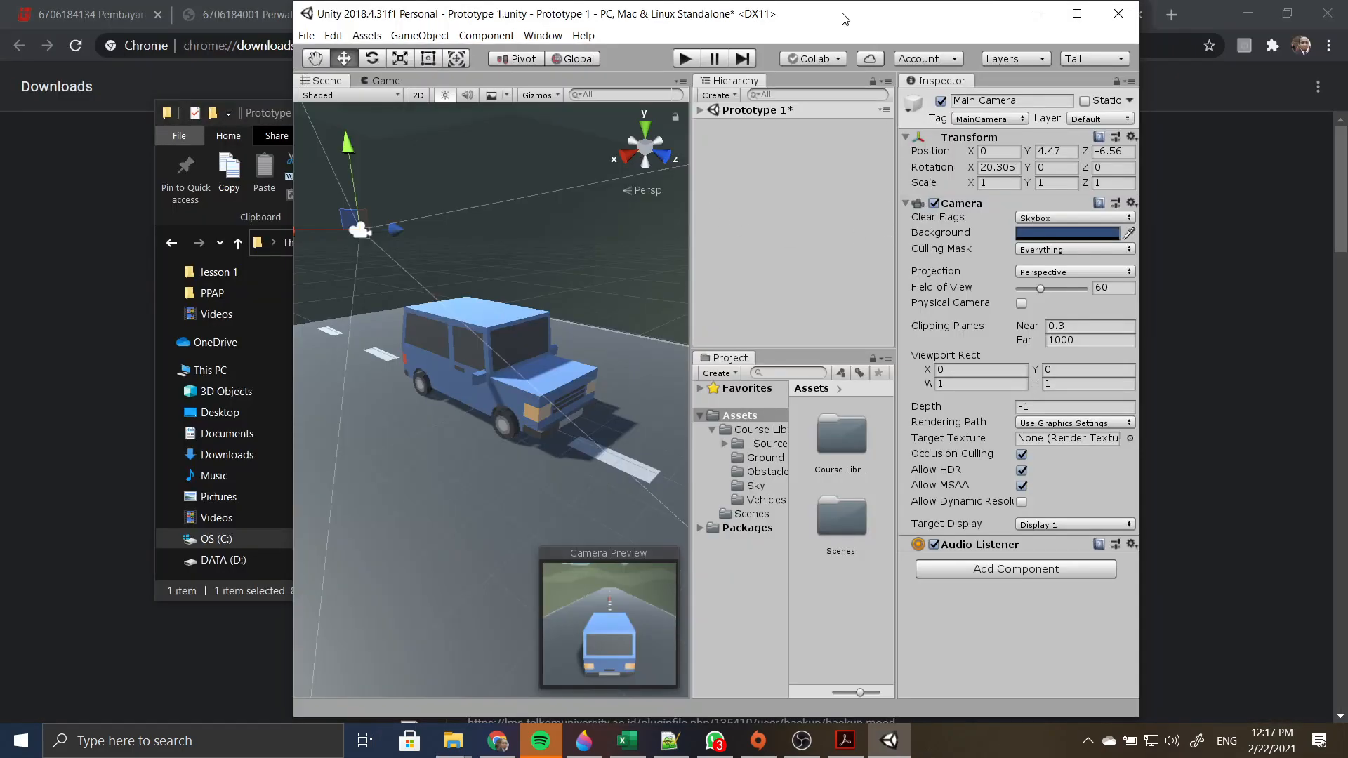
{"action": "left_click", "coordinate": [1077, 13]}
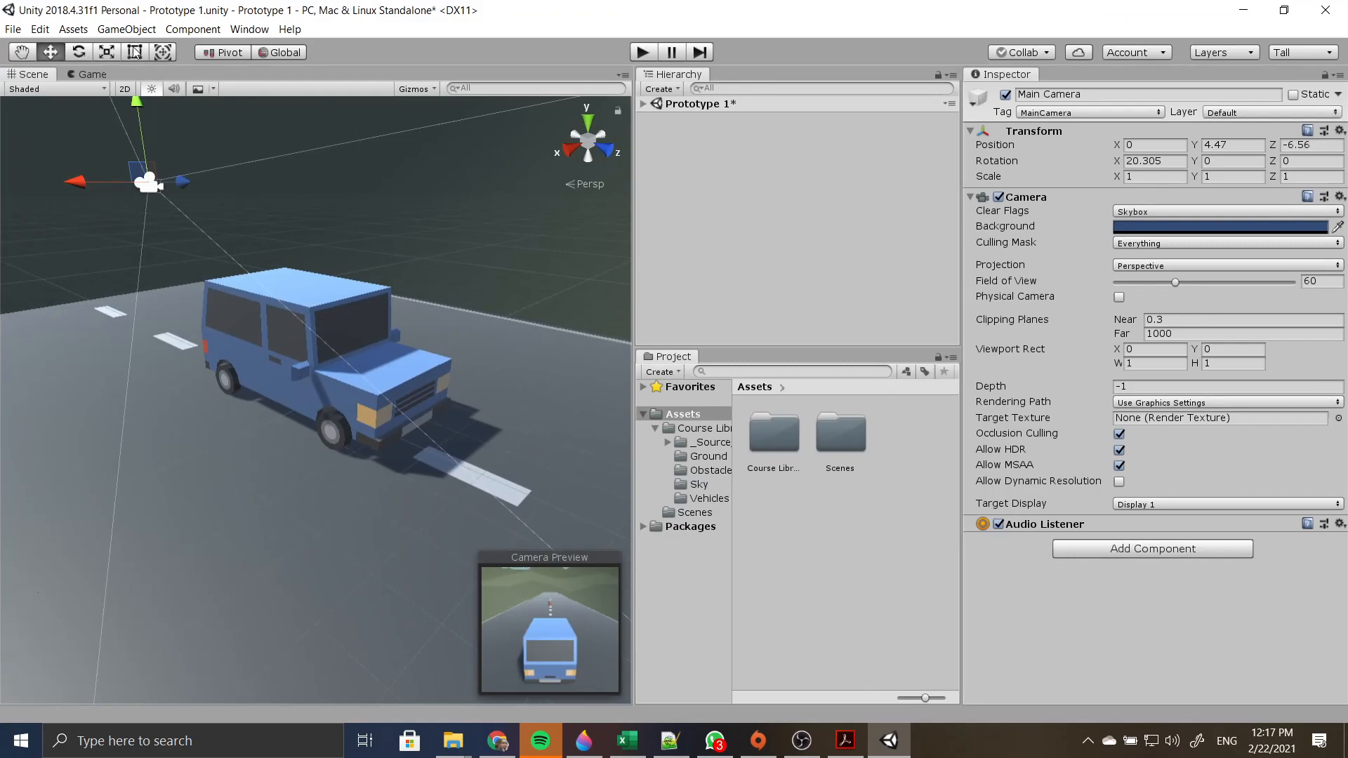
- Dock the Game view below the Scene view and enlarge it to slightly more than half the height
{"action": "left_click", "coordinate": [94, 76]}
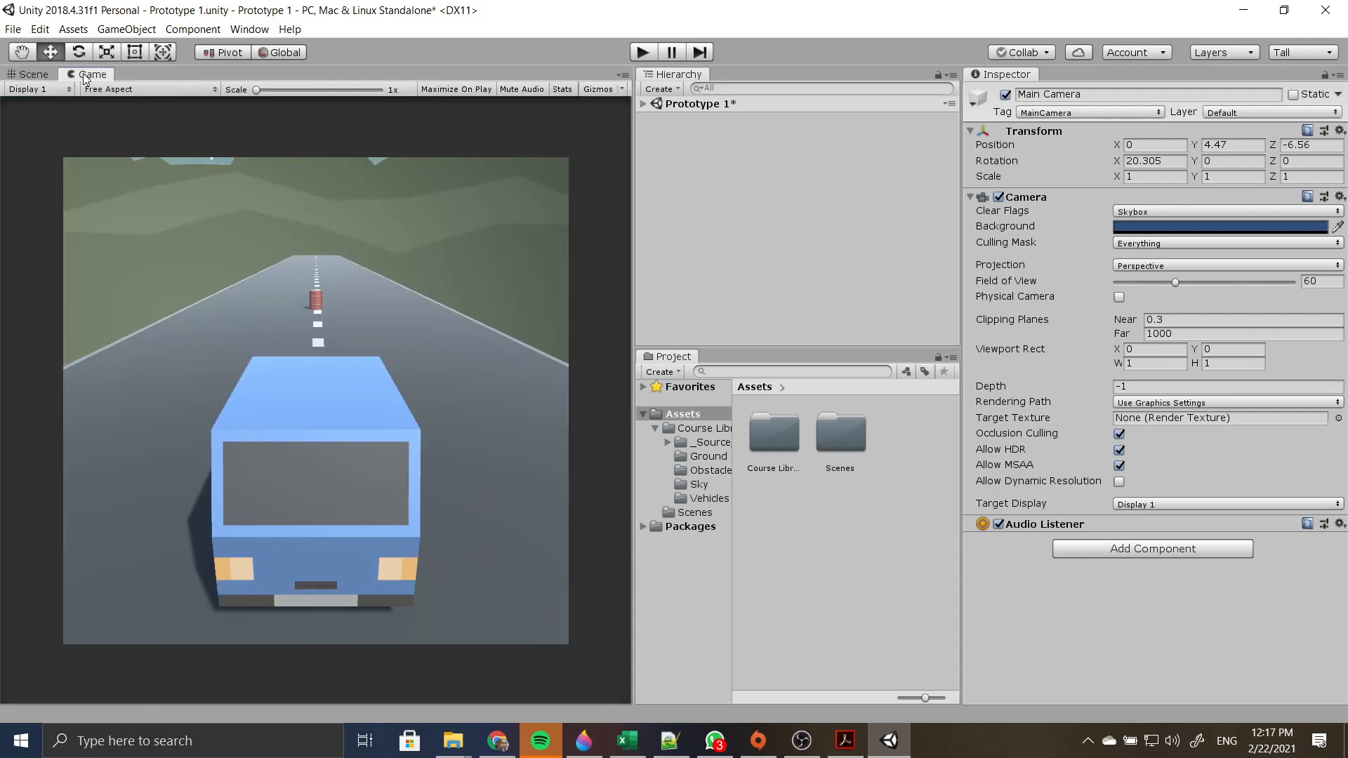
{"action": "left_click_drag", "start_coordinate": [96, 97], "coordinate": [284, 549]}
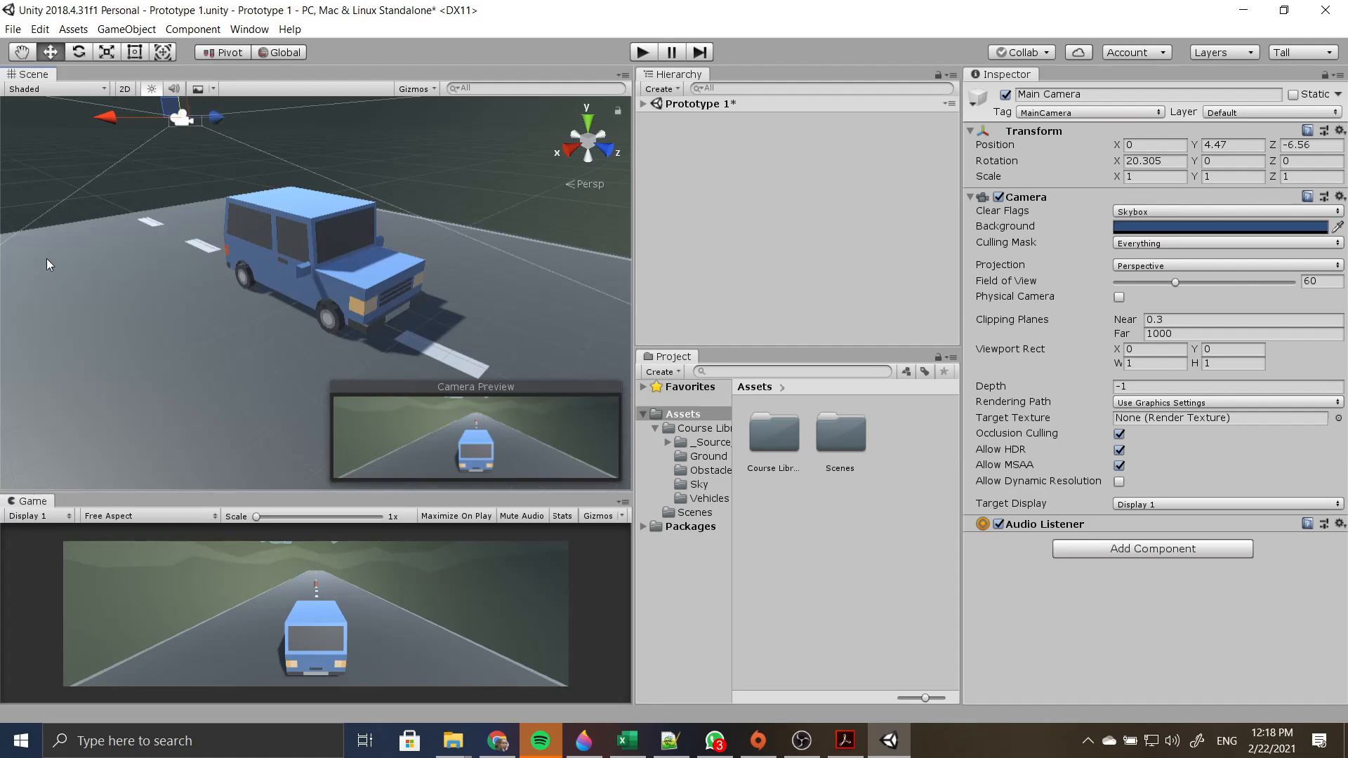
{"action": "left_click_drag", "start_coordinate": [217, 490], "coordinate": [227, 360]}
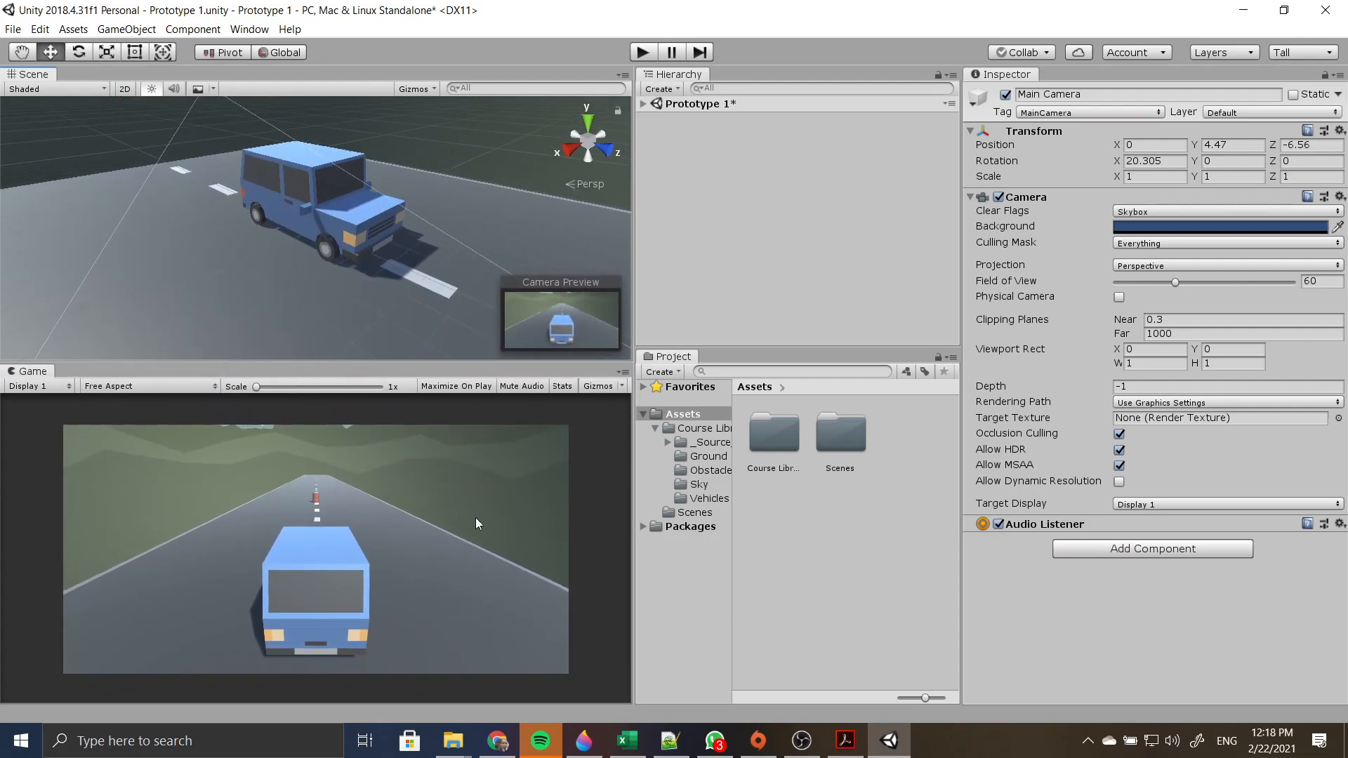
- Widen the Scene and Game views, and set the Project window to One Column Layout
{"action": "left_click_drag", "start_coordinate": [636, 331], "coordinate": [804, 331]}
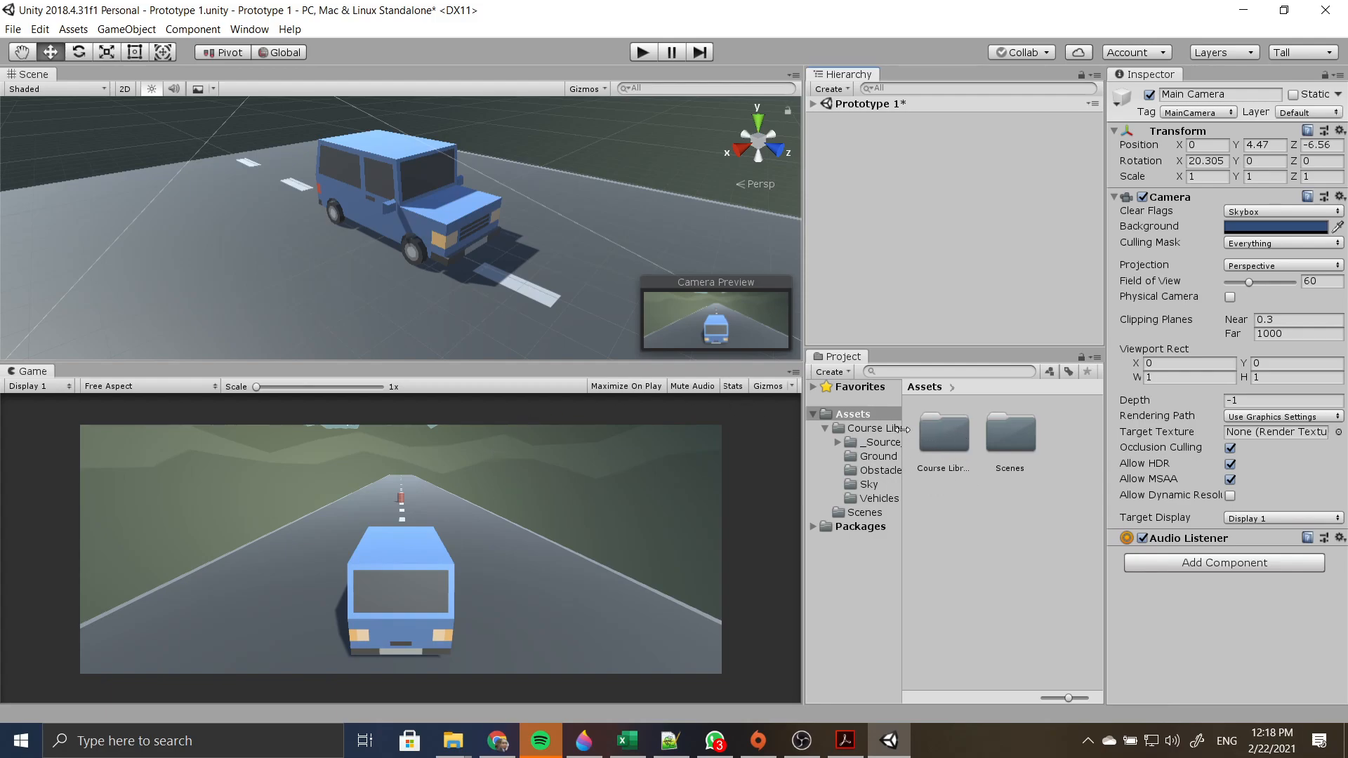
{"action": "left_click", "coordinate": [1097, 358]}
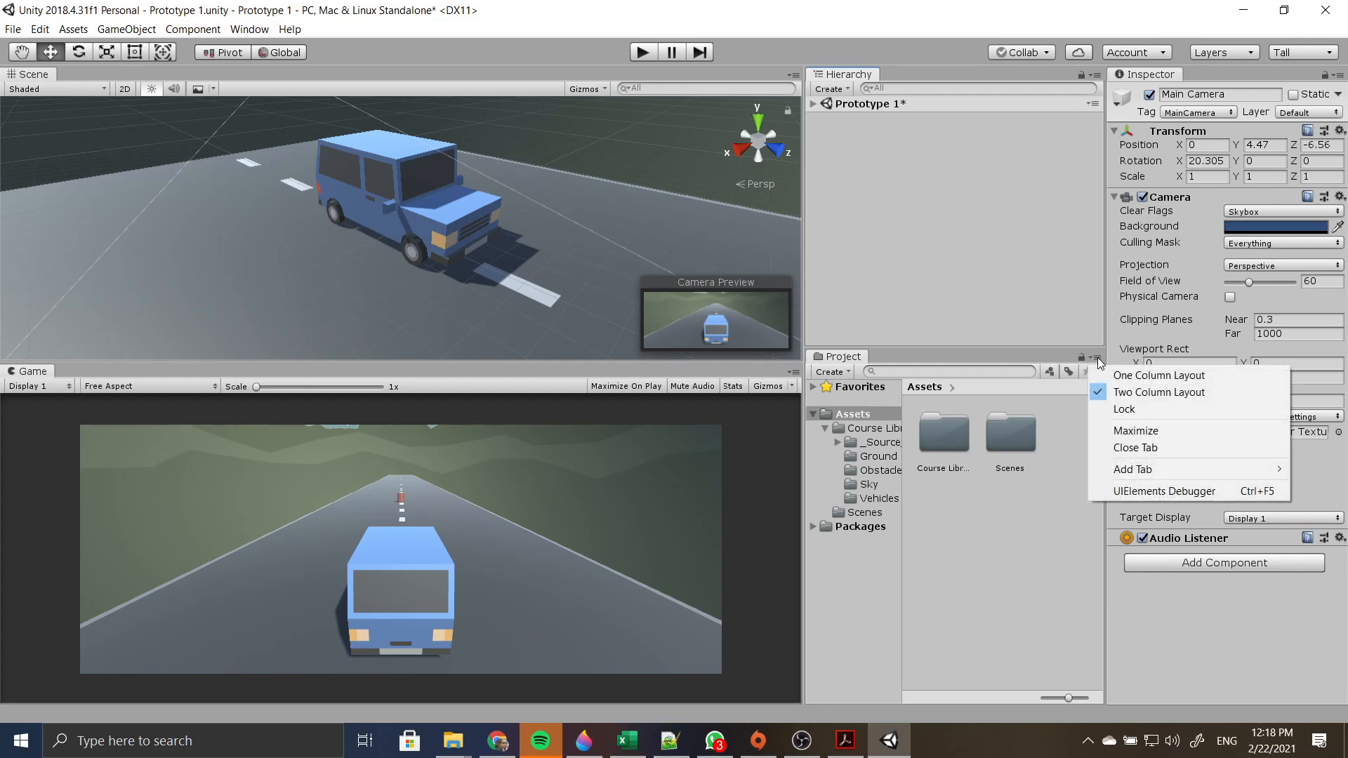
{"action": "left_click", "coordinate": [1133, 377]}
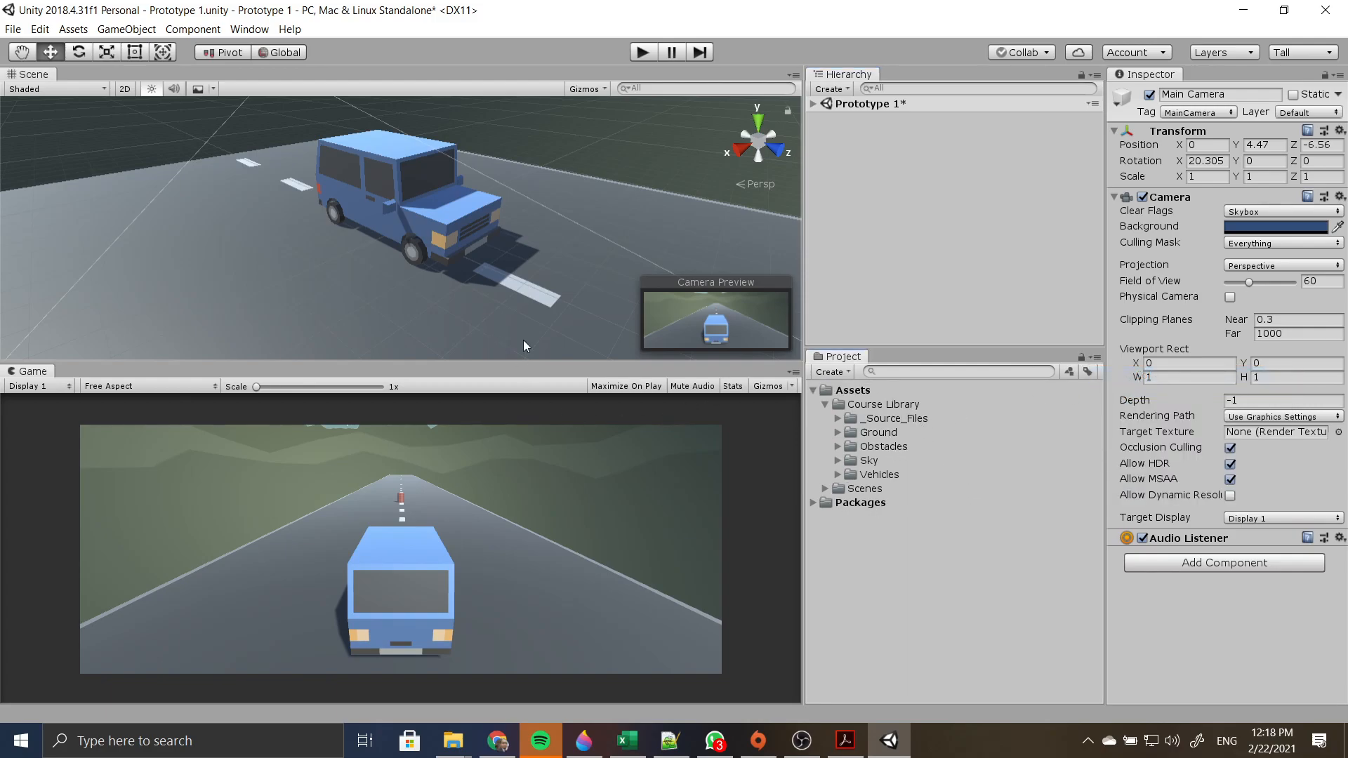
- View the car, camera and barrel from the side of the road, and expand the Prototype 1 scene in the Hierarchy
{"action": "scroll", "coordinate": [512, 280], "scroll_direction": "down", "scroll_amount": 5}
{"action": "left_click_drag", "start_coordinate": [372, 274], "coordinate": [502, 244], "text": "alt"}
{"action": "middle_click_drag", "start_coordinate": [502, 244], "coordinate": [318, 277]}
{"action": "scroll", "coordinate": [419, 298], "scroll_direction": "down", "scroll_amount": 1}
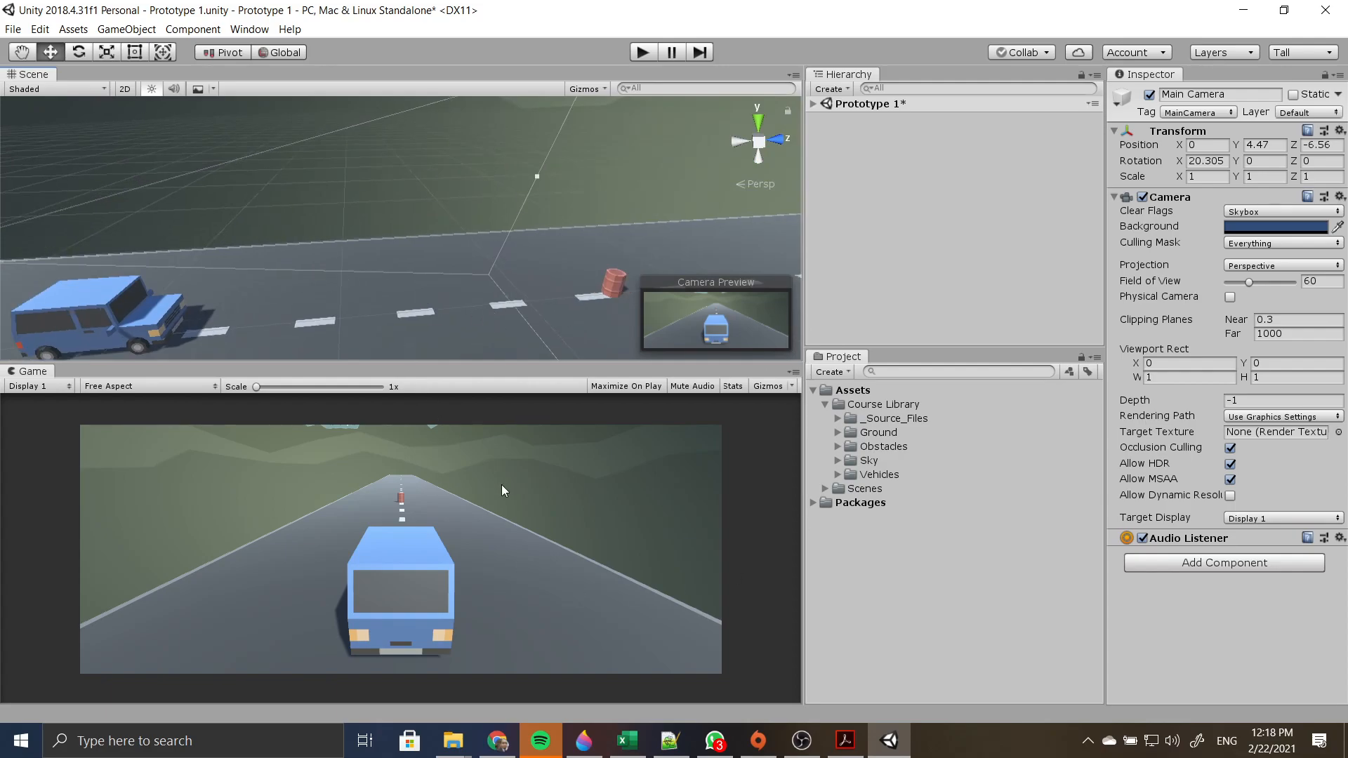
{"action": "middle_click_drag", "start_coordinate": [423, 314], "coordinate": [556, 257]}
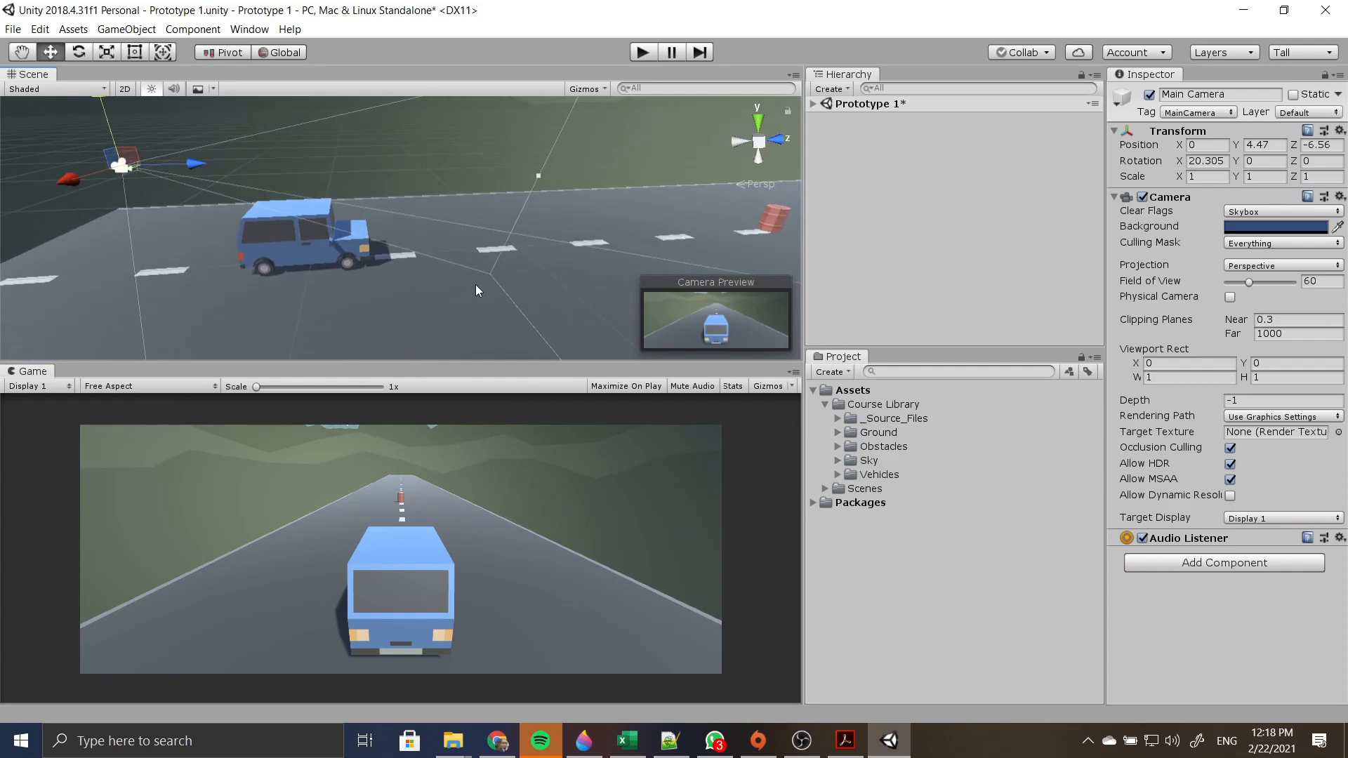
{"action": "left_click", "coordinate": [814, 104]}
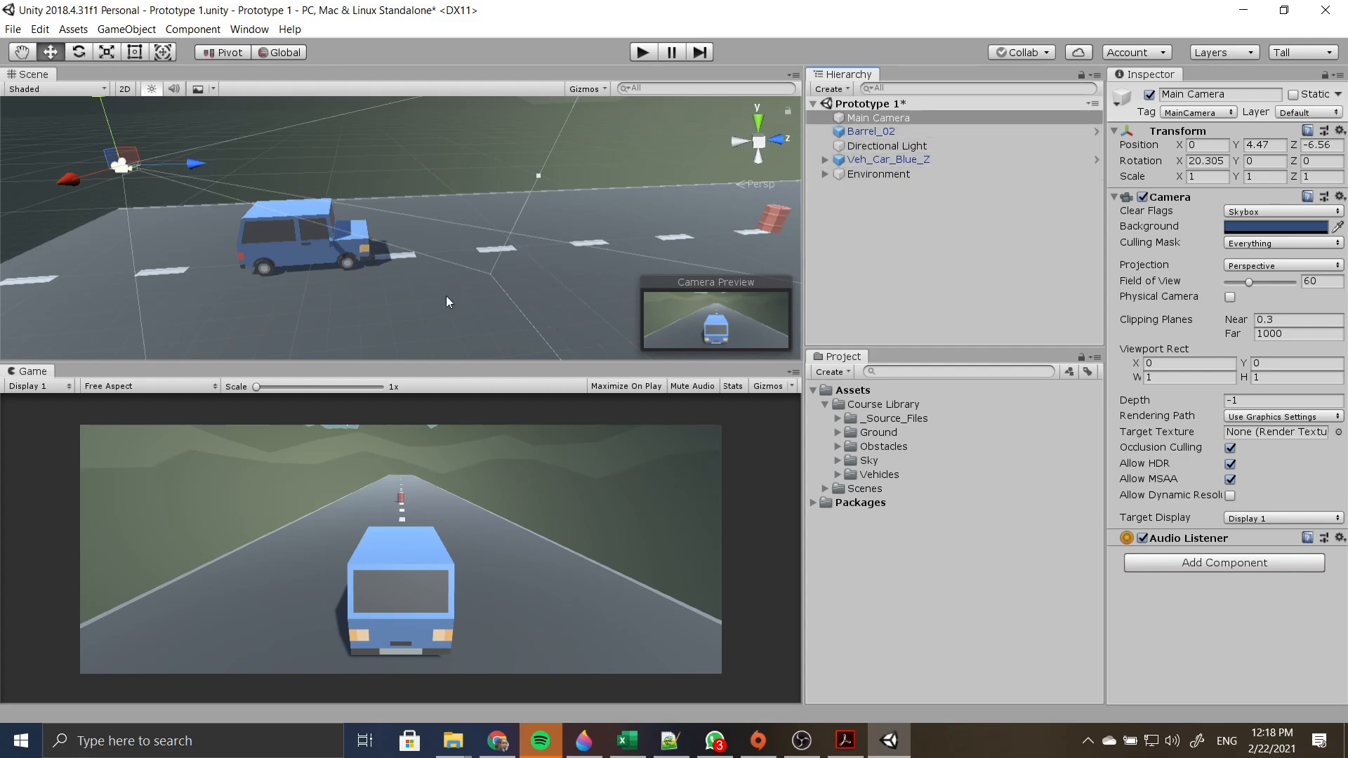
- Select the barrel and the Main Camera in turn to examine their properties in the Inspector
{"action": "middle_click_drag", "start_coordinate": [491, 287], "coordinate": [441, 278]}
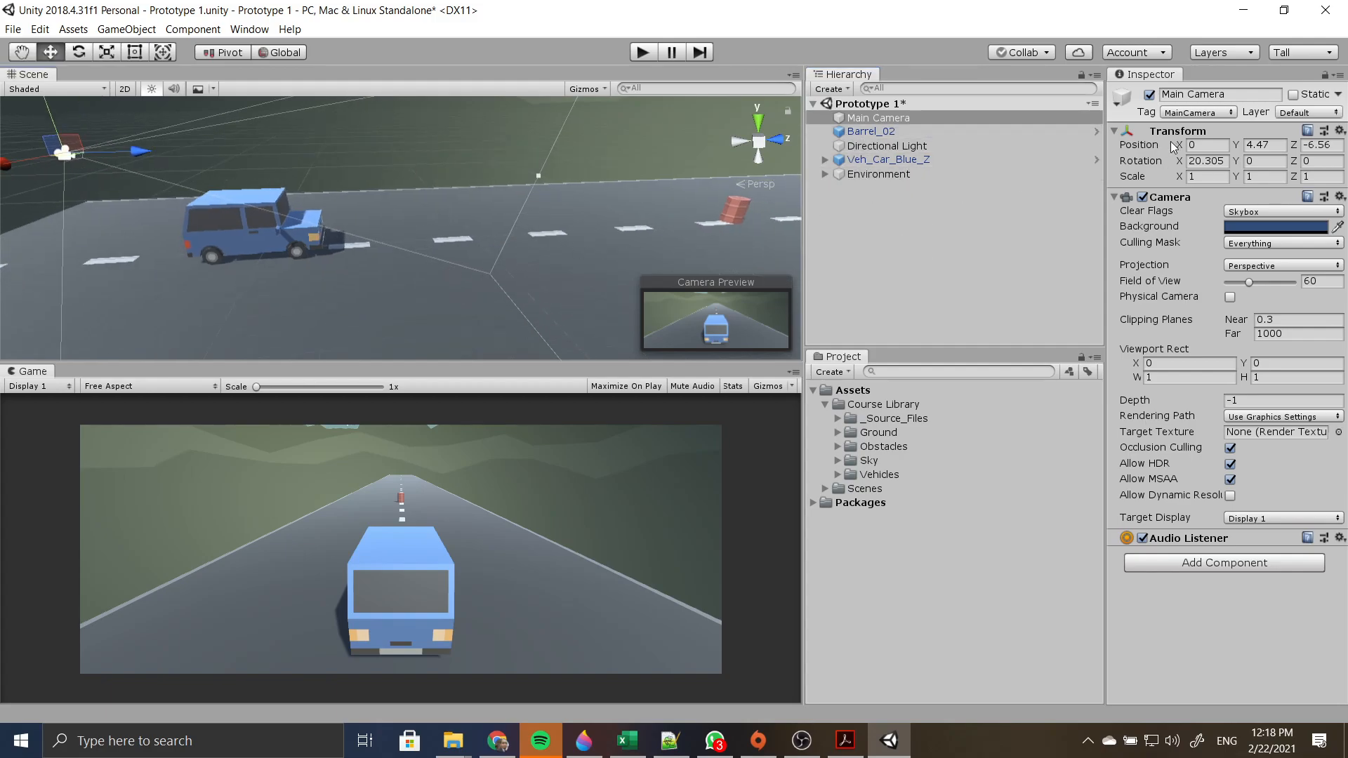
{"action": "left_click", "coordinate": [750, 219]}
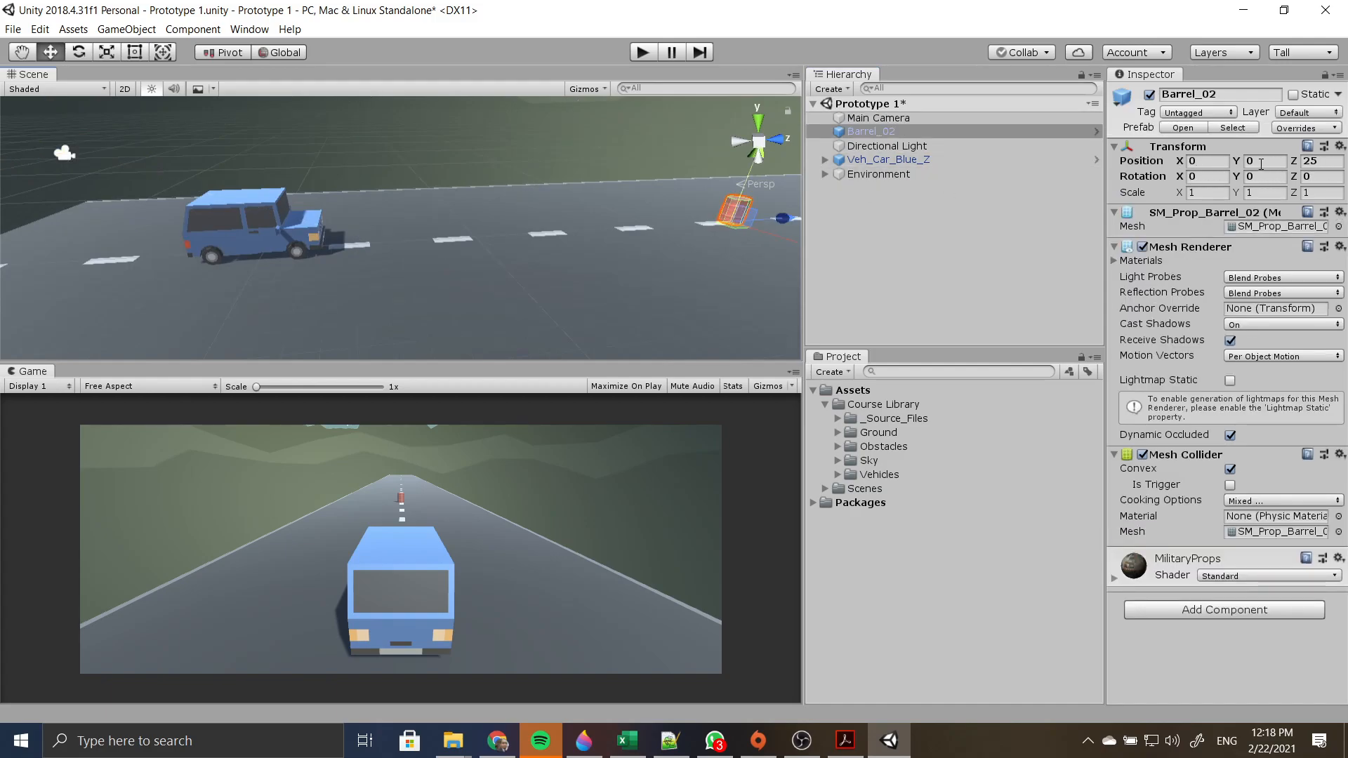
{"action": "middle_click_drag", "start_coordinate": [312, 226], "coordinate": [439, 277]}
{"action": "left_click", "coordinate": [313, 235]}
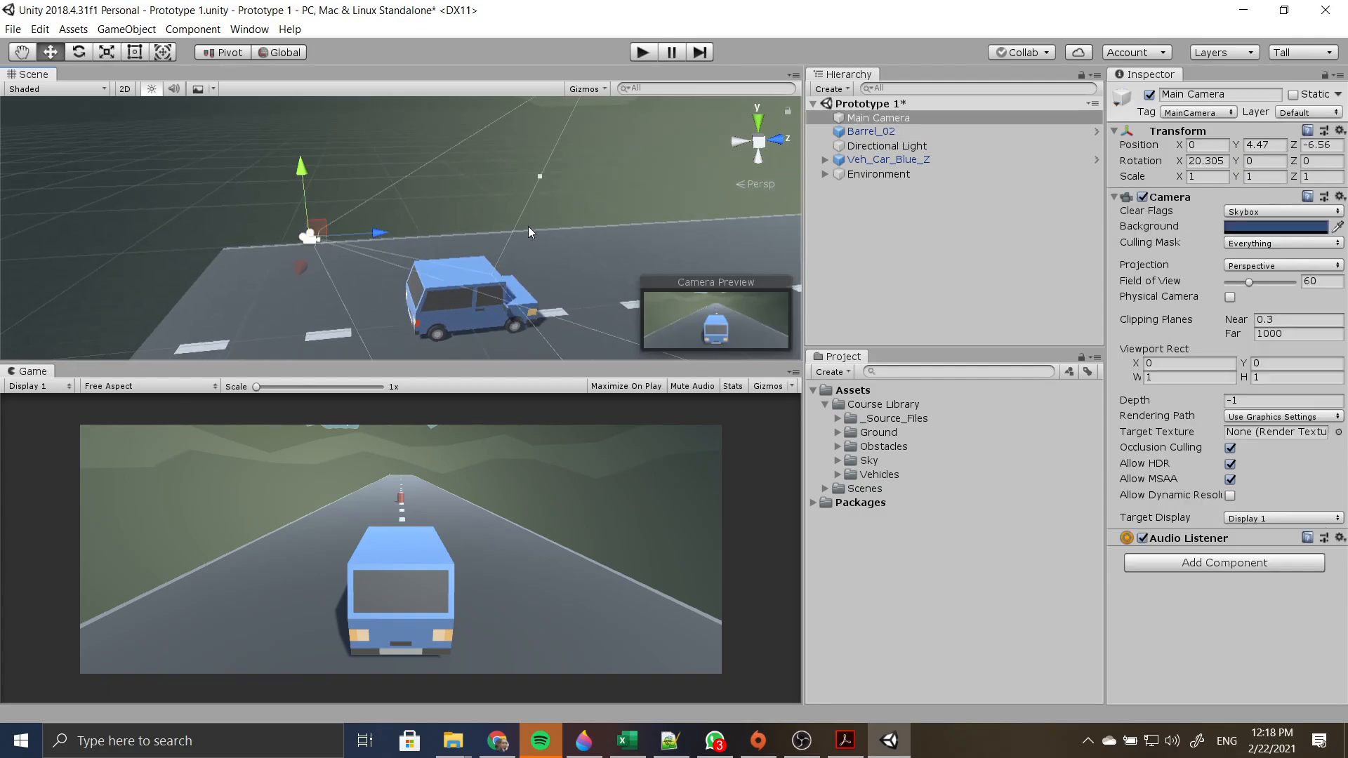
{"action": "middle_click_drag", "start_coordinate": [528, 227], "coordinate": [451, 202]}
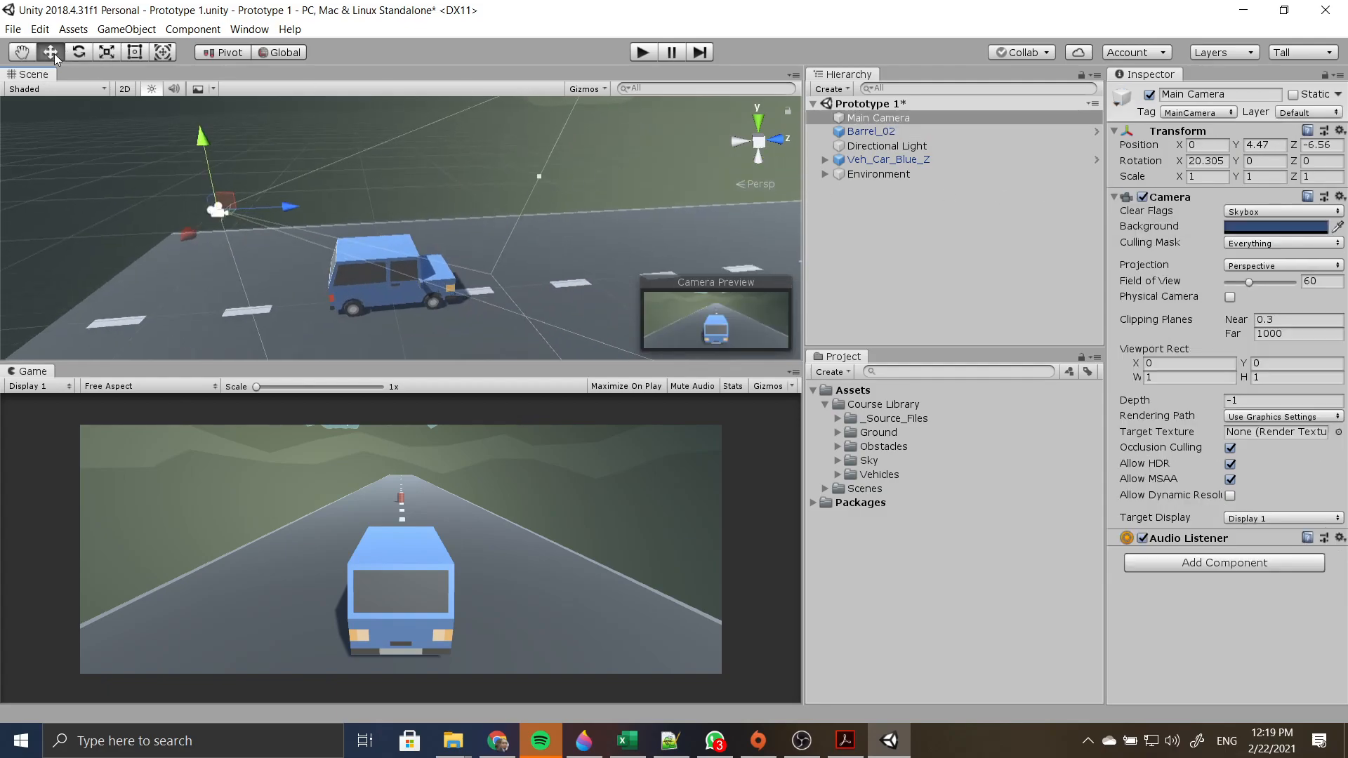
- Try the Rotate and Scale tools on the Main Camera, and return to the Move tool
{"action": "left_click", "coordinate": [82, 55]}
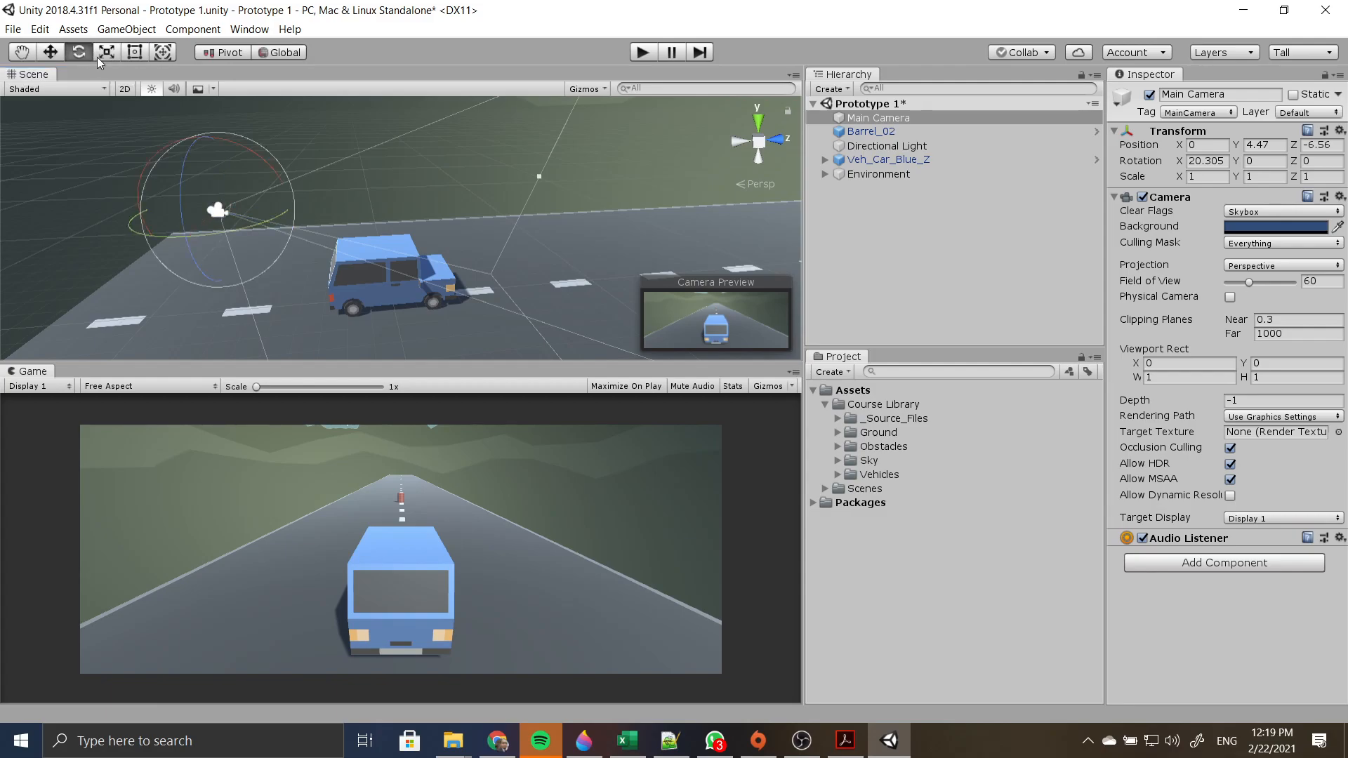
{"action": "left_click", "coordinate": [103, 57]}
{"action": "left_click", "coordinate": [57, 55]}
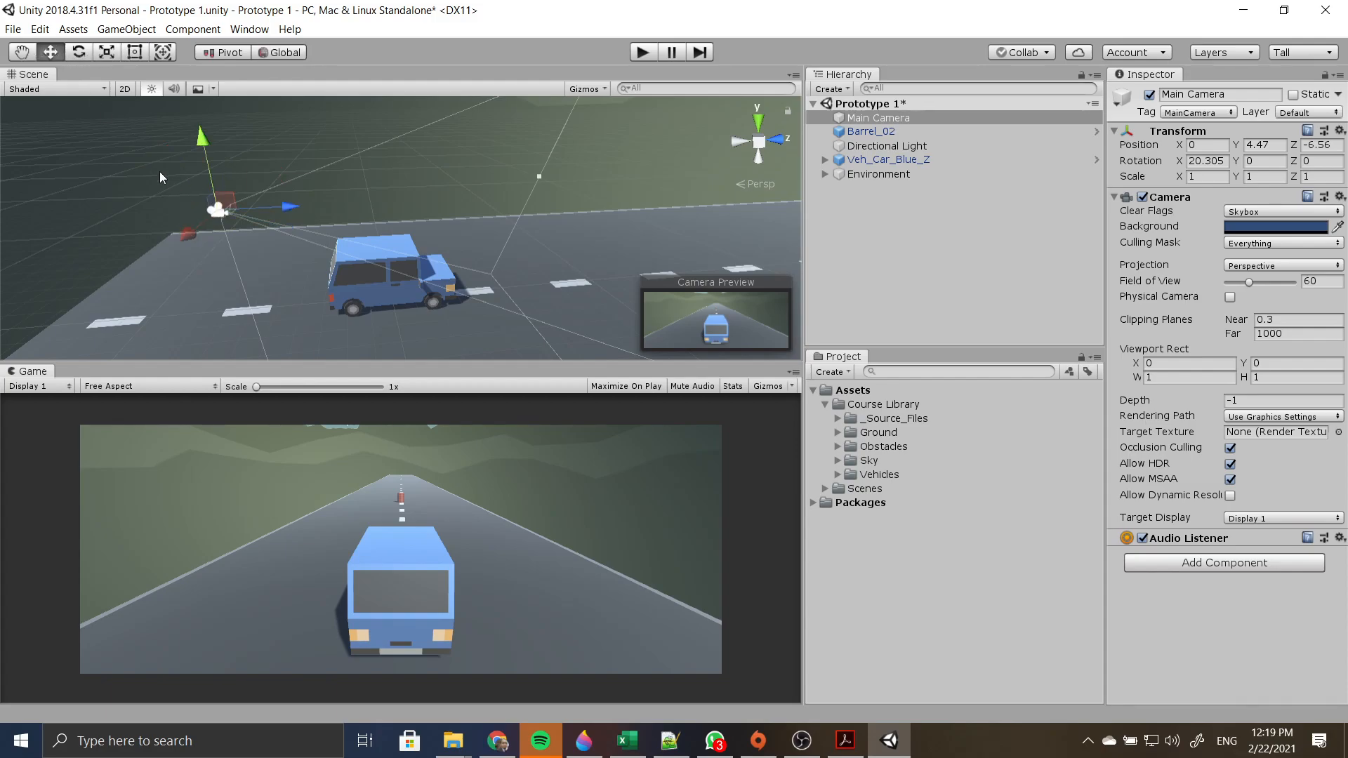
- Examine the Main Camera, car and barrel along the road from the side and from behind the car
{"action": "mouse_move", "coordinate": [262, 266]}
{"action": "middle_mouse_down"}
{"action": "mouse_move", "coordinate": [239, 262]}
{"action": "mouse_move", "coordinate": [288, 233]}
{"action": "mouse_move", "coordinate": [276, 249]}
{"action": "middle_mouse_up"}
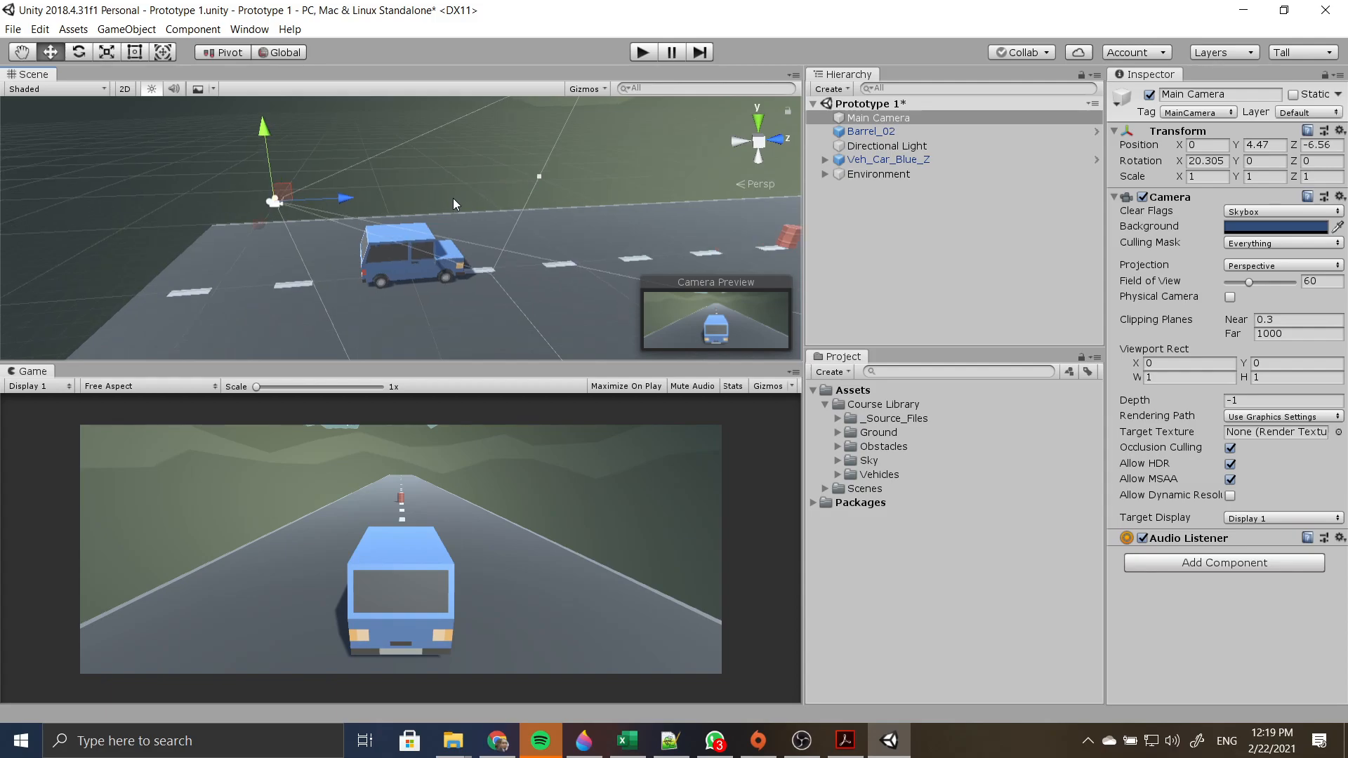
{"action": "right_click_drag", "start_coordinate": [408, 204], "coordinate": [400, 239]}
{"action": "scroll", "coordinate": [397, 250], "scroll_direction": "up", "scroll_amount": 3}
{"action": "middle_click_drag", "start_coordinate": [393, 272], "coordinate": [484, 246]}
{"action": "scroll", "coordinate": [497, 193], "scroll_direction": "up", "scroll_amount": 2}
{"action": "right_click_drag", "start_coordinate": [422, 242], "coordinate": [576, 220]}
{"action": "mouse_move", "coordinate": [576, 220]}
{"action": "middle_mouse_down"}
{"action": "mouse_move", "coordinate": [649, 197]}
{"action": "mouse_move", "coordinate": [591, 192]}
{"action": "mouse_move", "coordinate": [712, 216]}
{"action": "mouse_move", "coordinate": [593, 232]}
{"action": "mouse_move", "coordinate": [614, 155]}
{"action": "mouse_move", "coordinate": [624, 233]}
{"action": "mouse_move", "coordinate": [597, 210]}
{"action": "middle_mouse_up"}
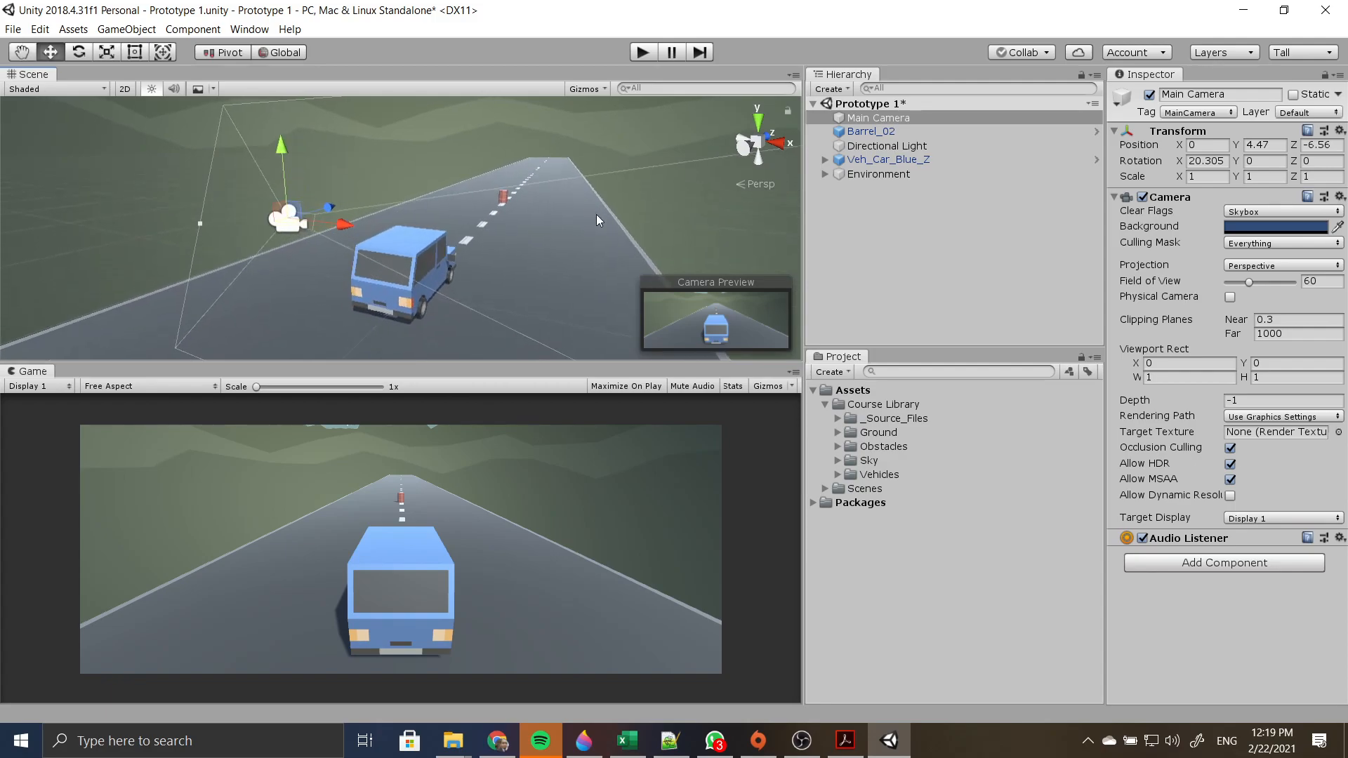
{"action": "scroll", "coordinate": [598, 217], "scroll_direction": "down", "scroll_amount": 1}
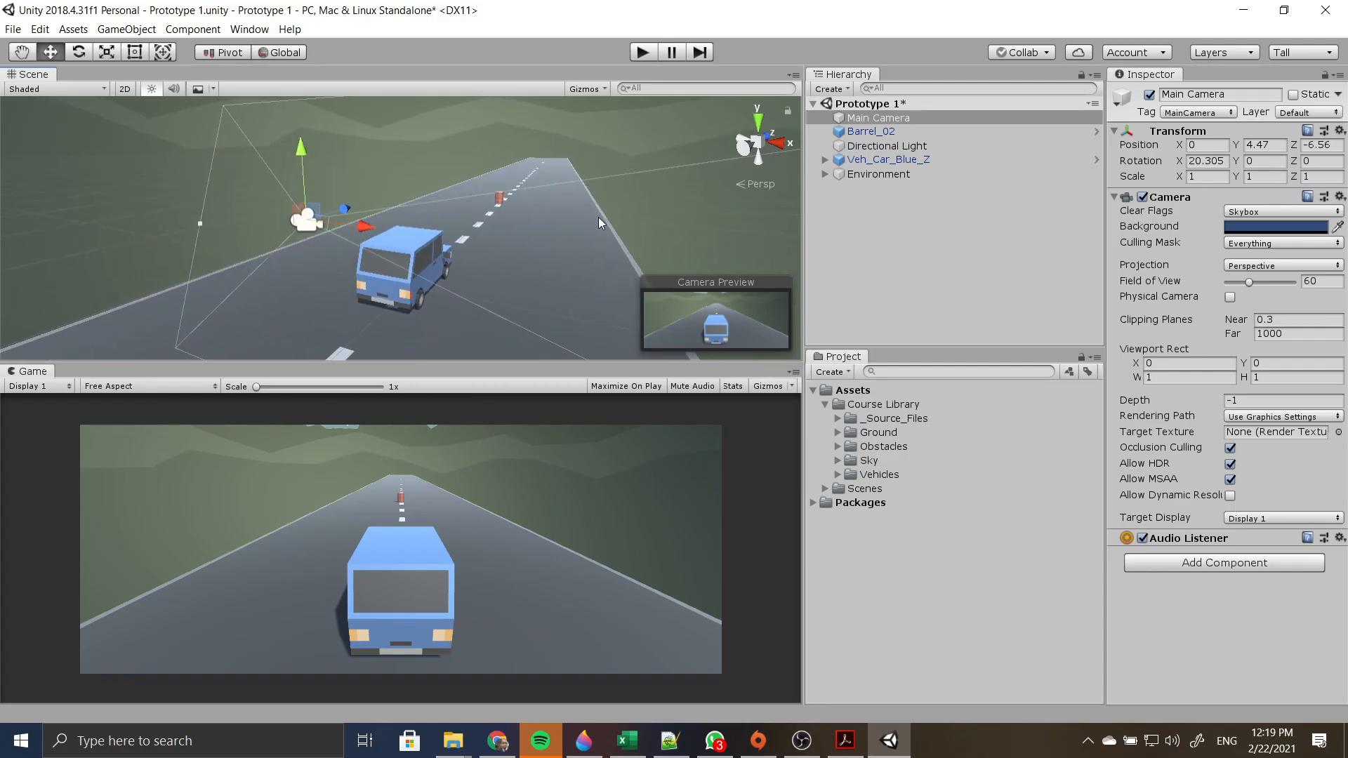